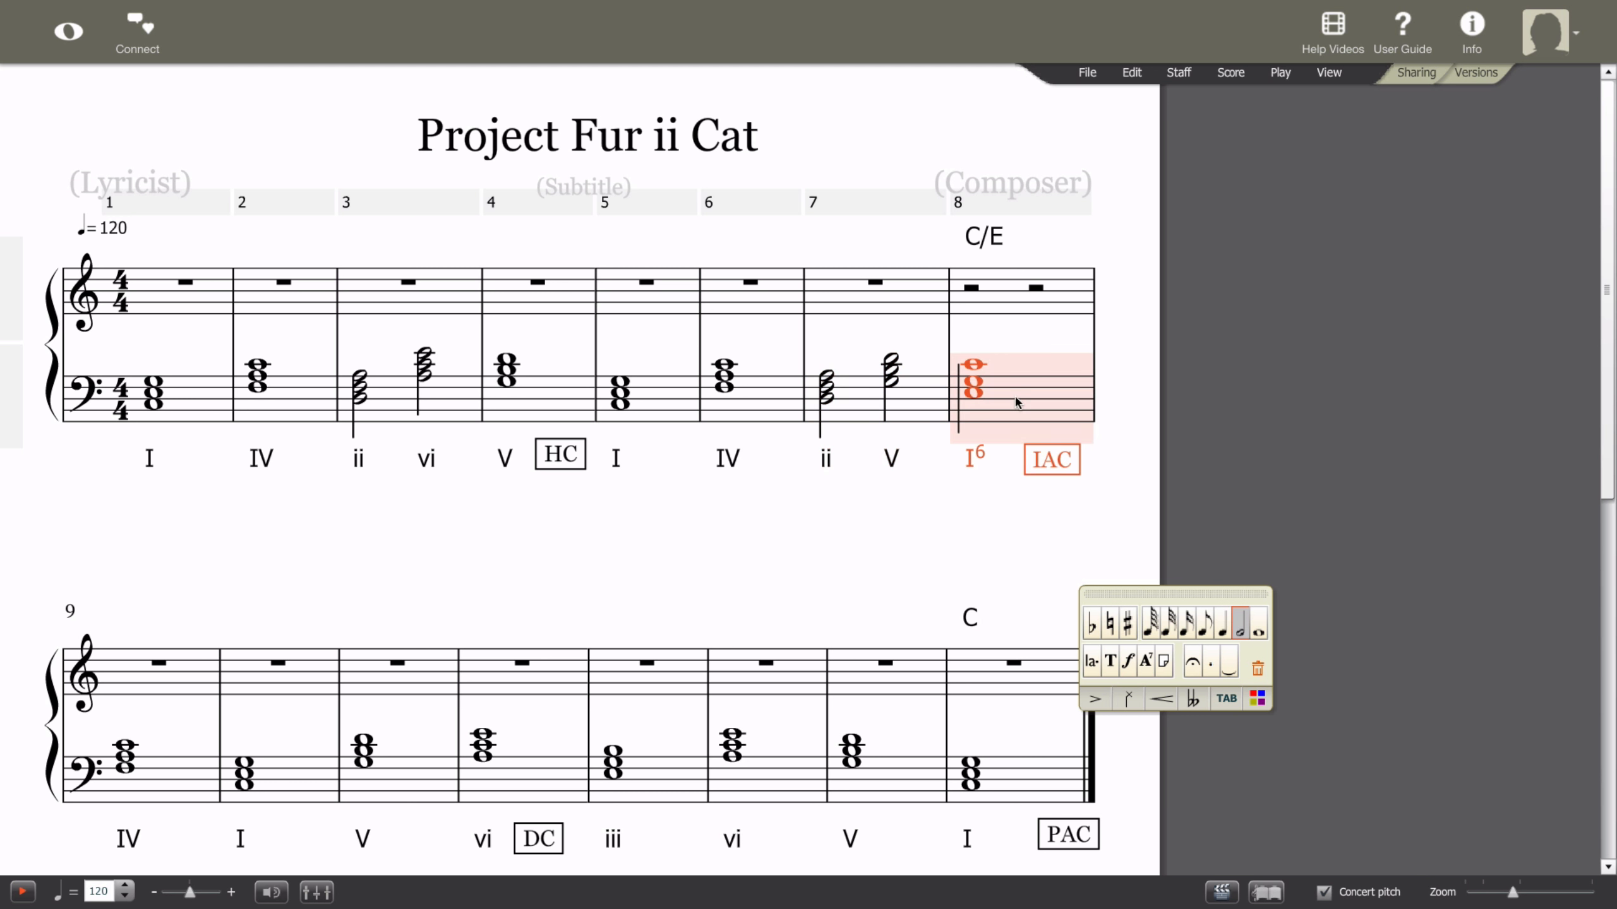
- Highlight the empty treble measures 1–4, and then 5–8, to examine the two phrases
click(1023, 509)
click(1043, 468)
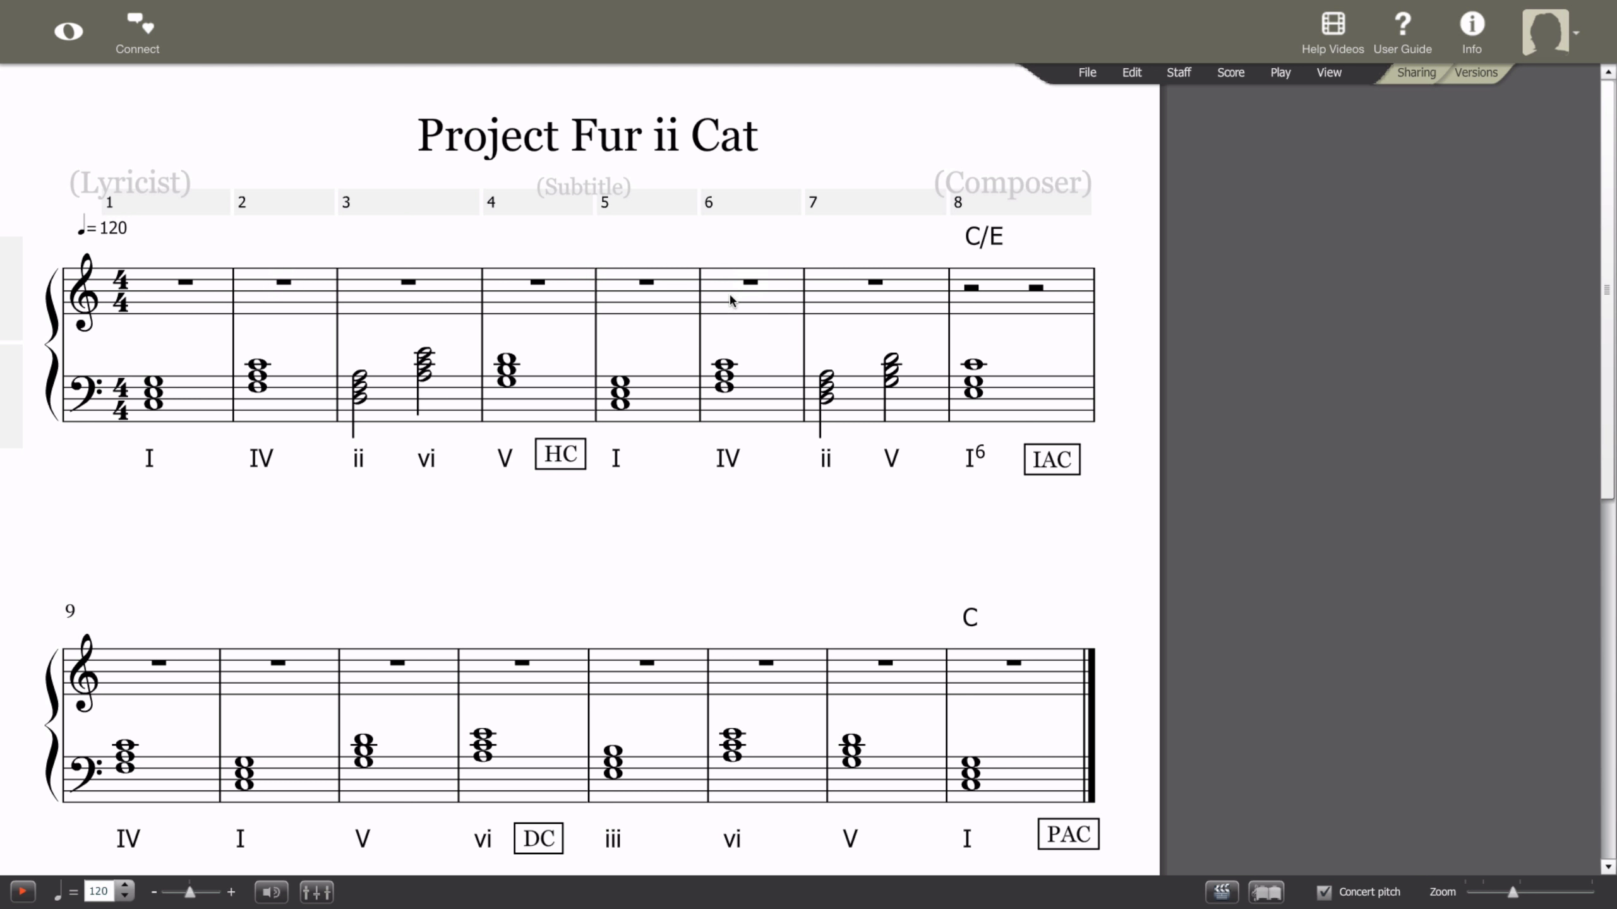
click(162, 298)
shift+click(502, 299)
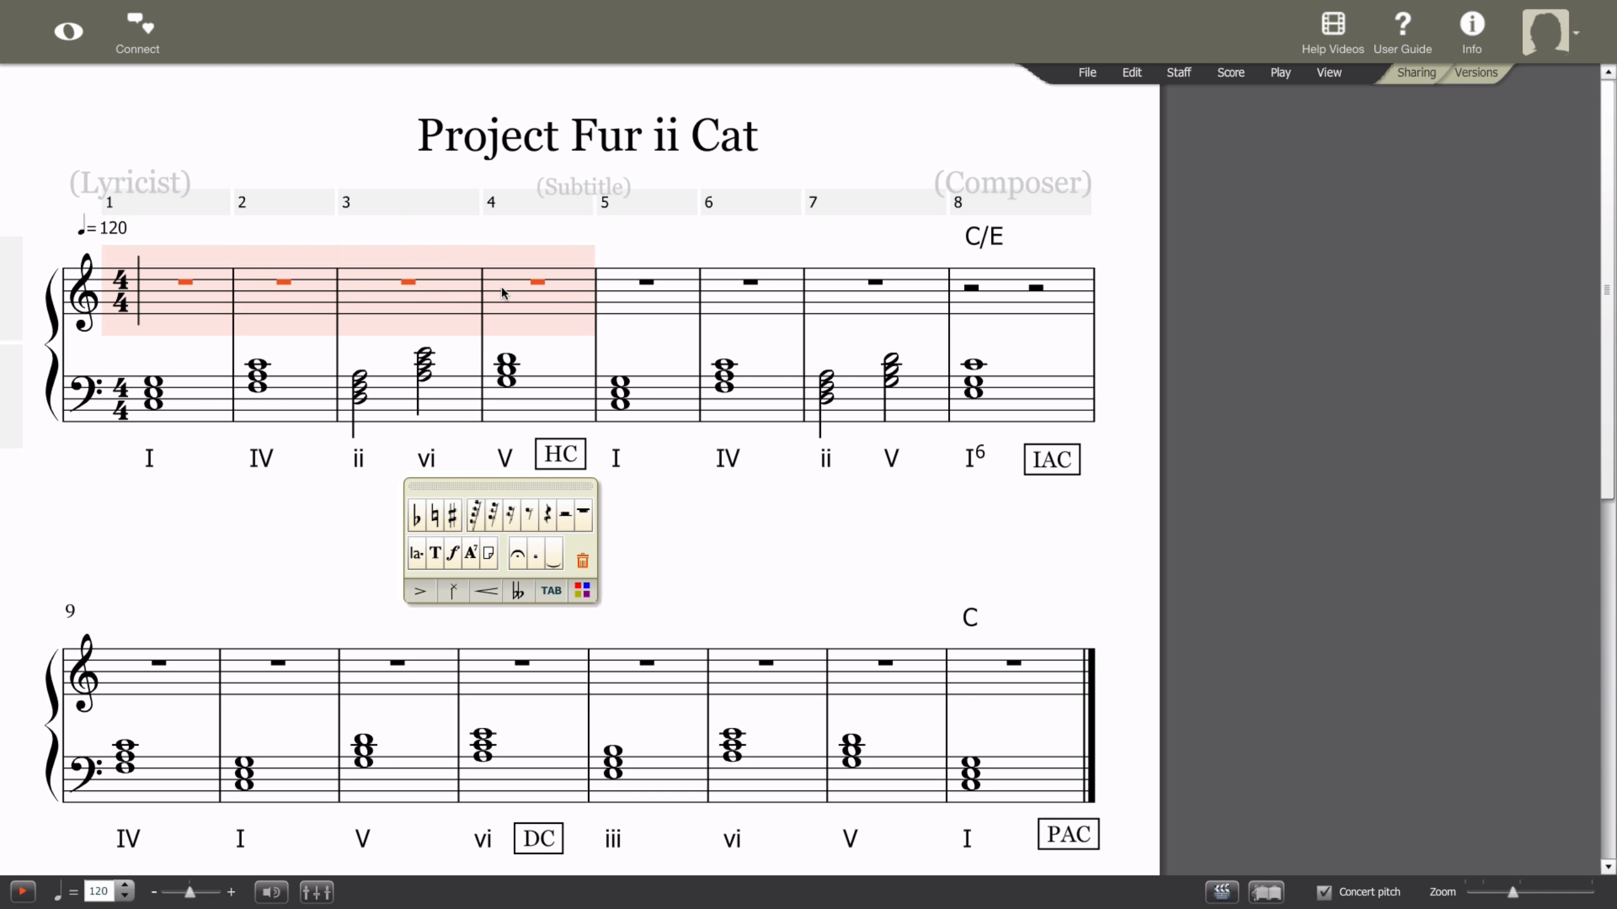
click(678, 302)
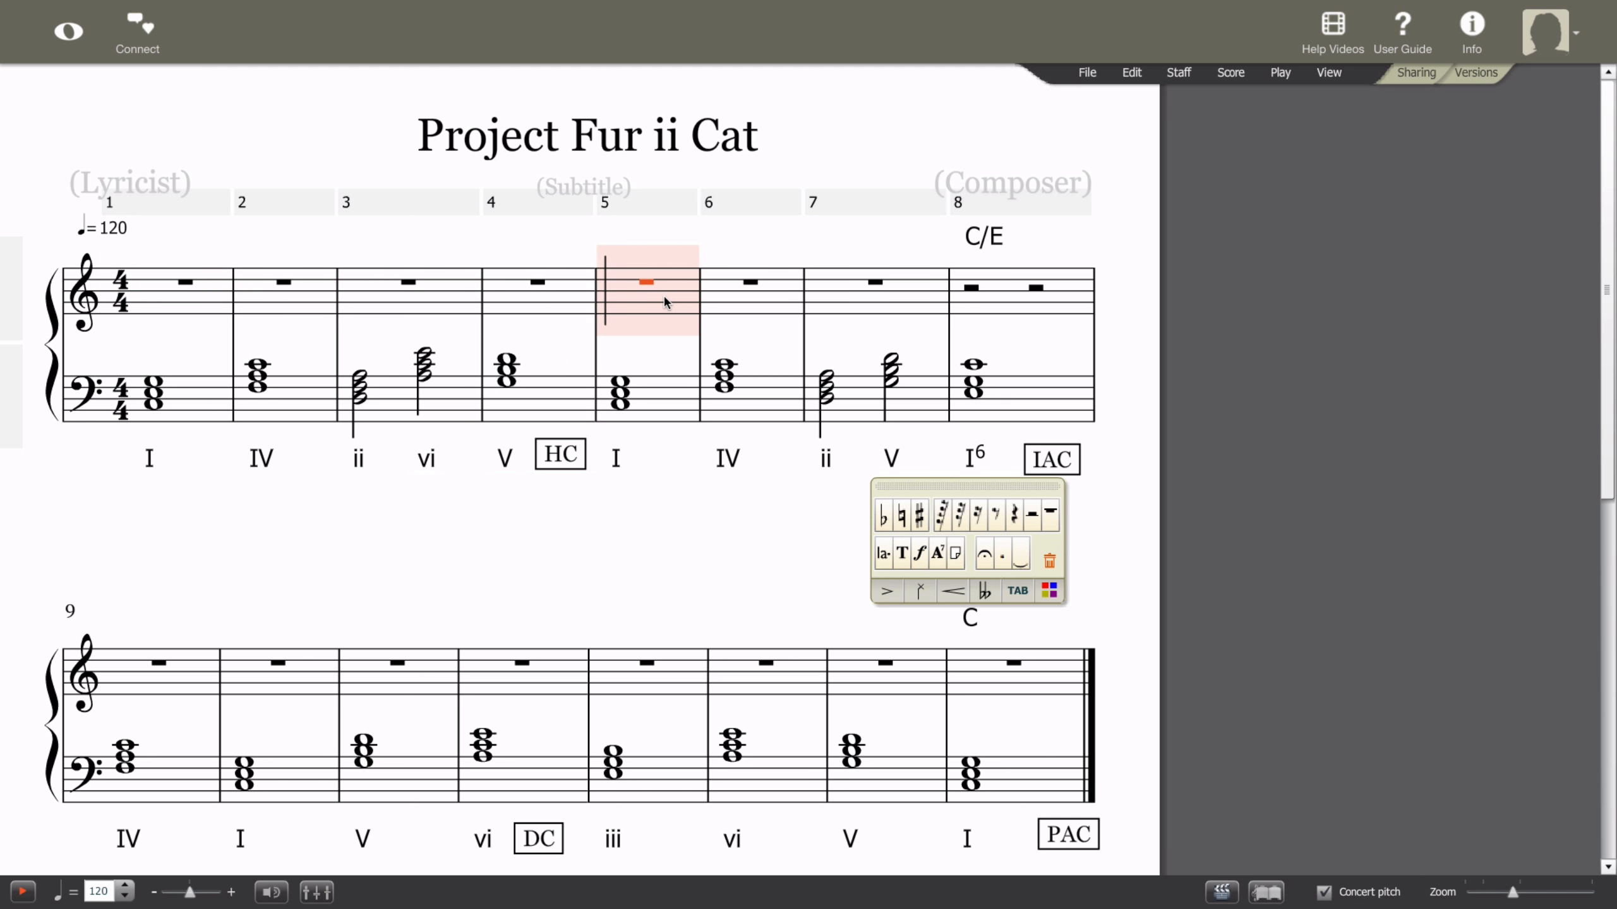
shift+click(1007, 304)
click(673, 639)
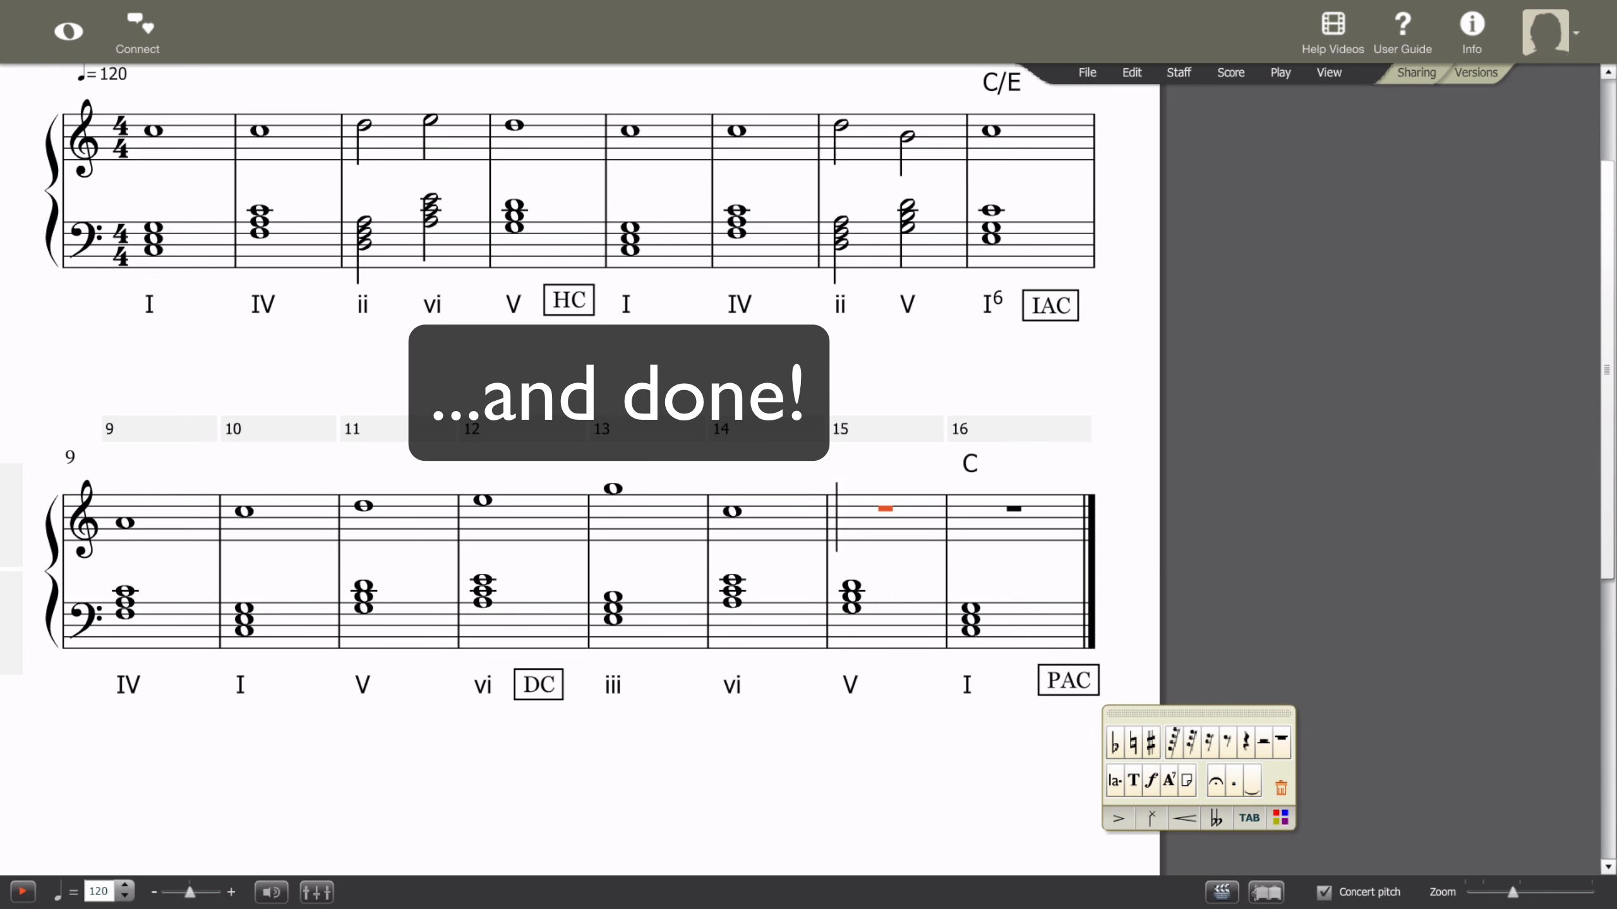
- Complete the treble melody with a whole-note D in measure 15 and a whole-note C in measure 16
key(Left)
key(])
key(])
key(Right)
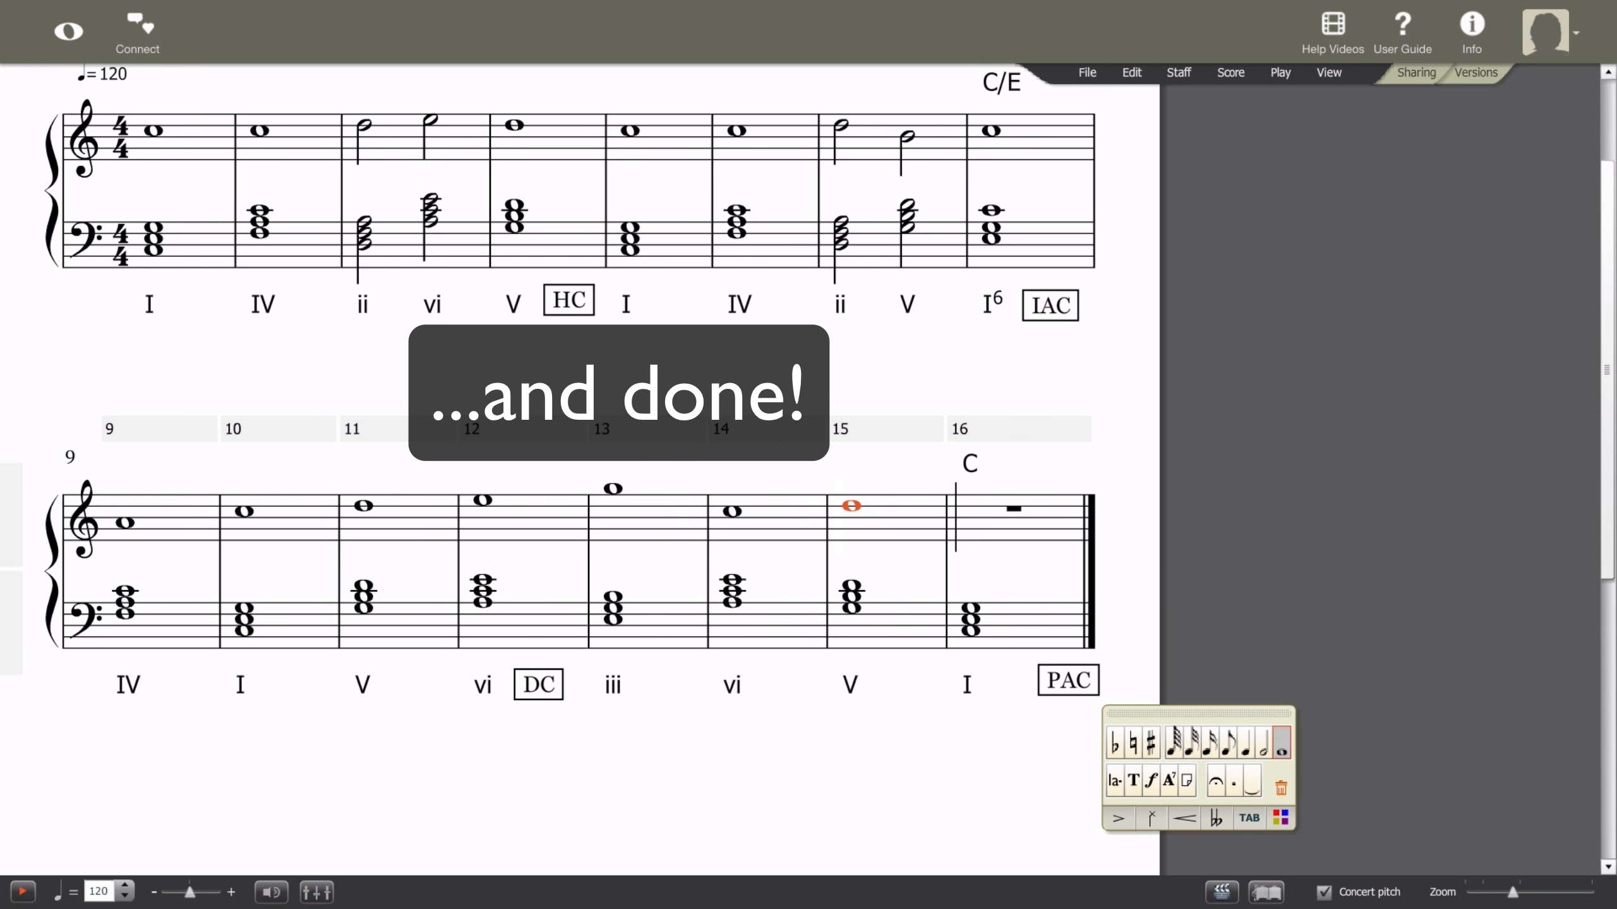
key(Return)
key(Down)
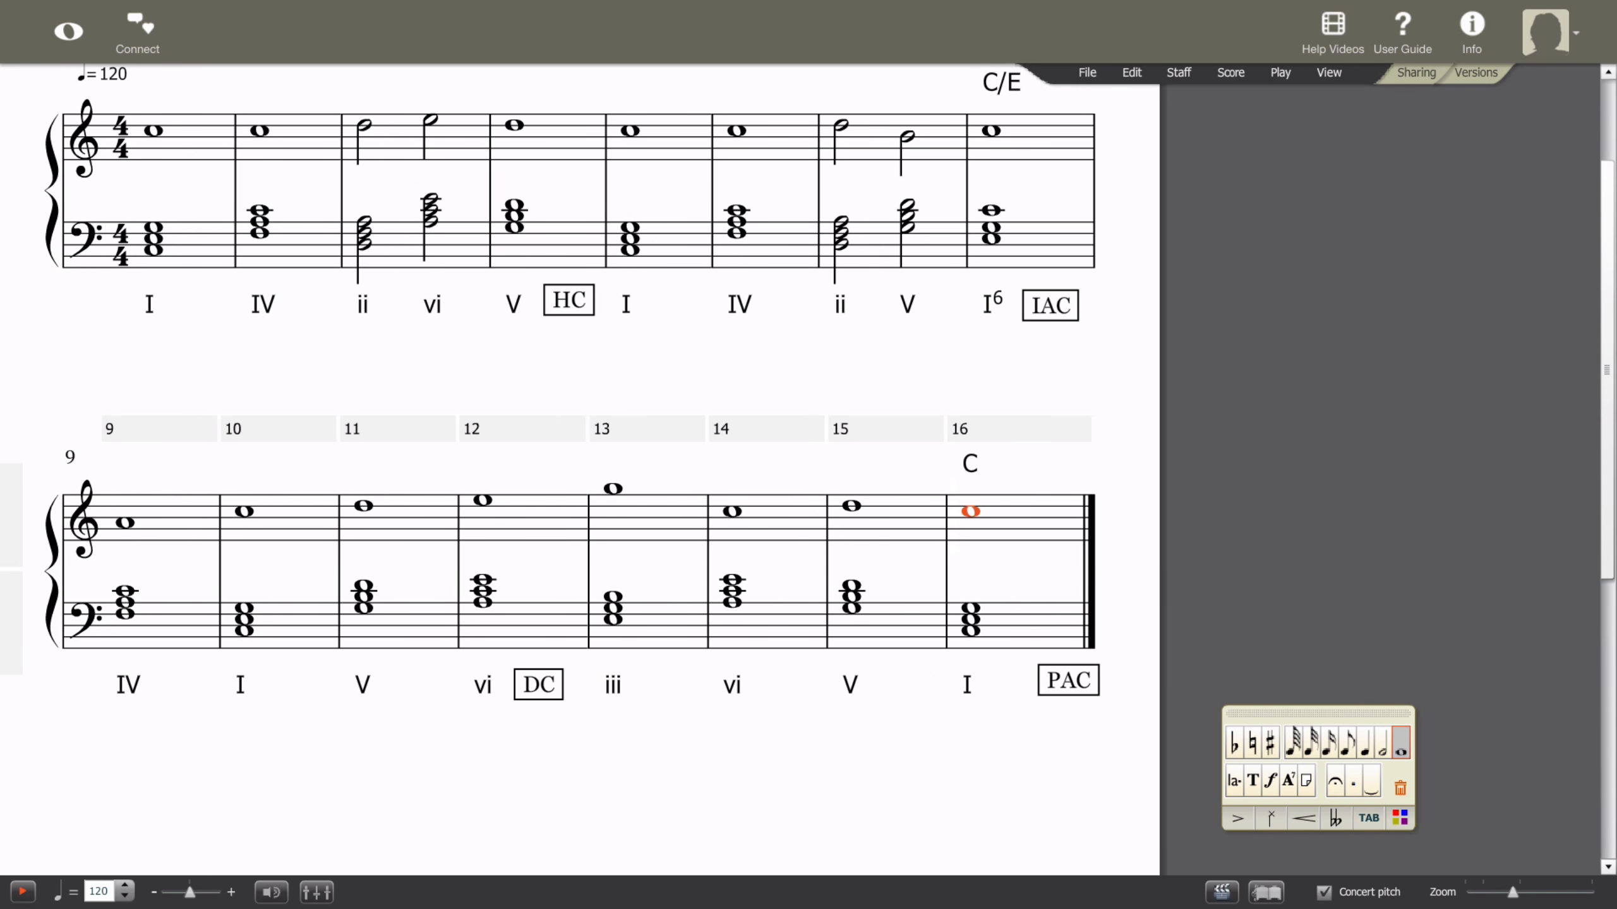
key(Escape)
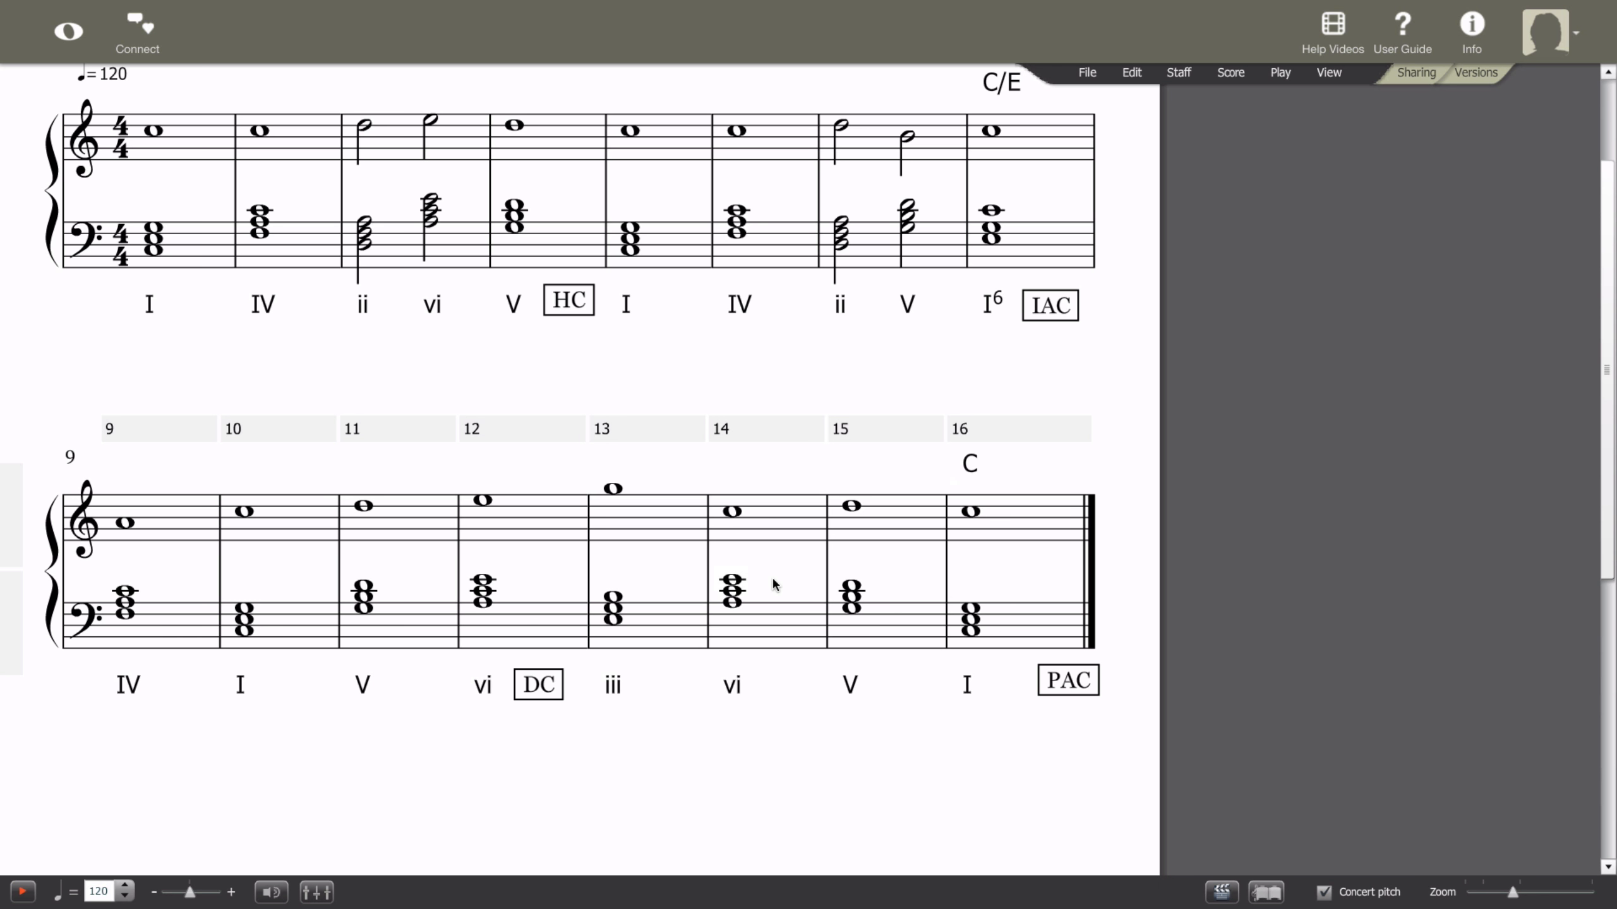
- Highlight the treble melody of measures 1–3, and then 5–7, to compare the two phrases
scroll(1317, 411, up, 2)
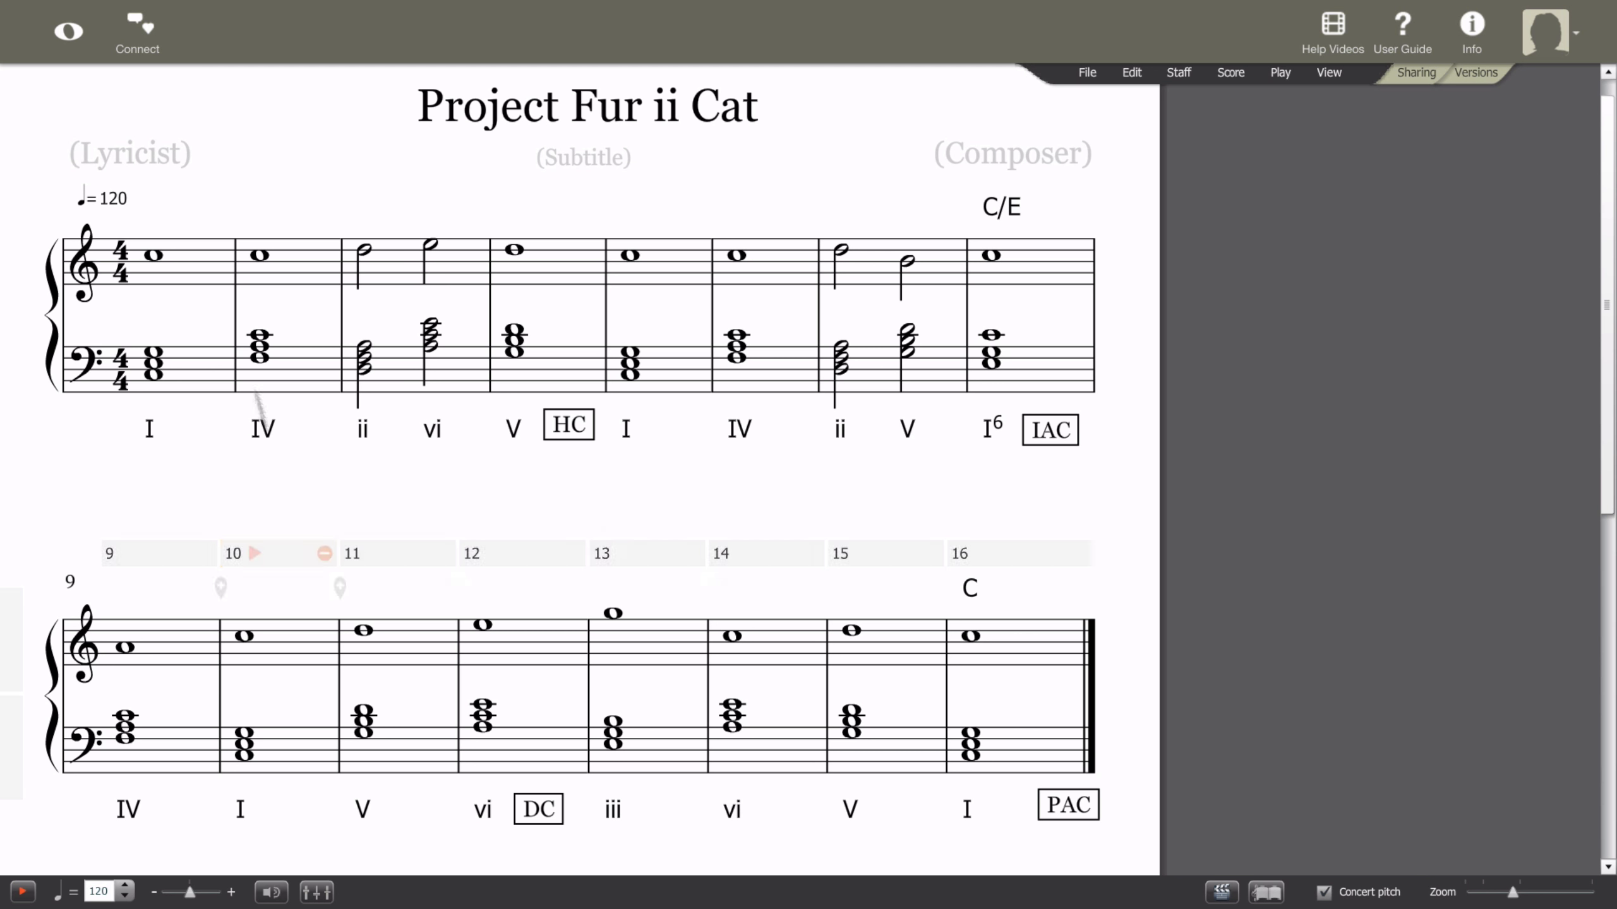
click(178, 266)
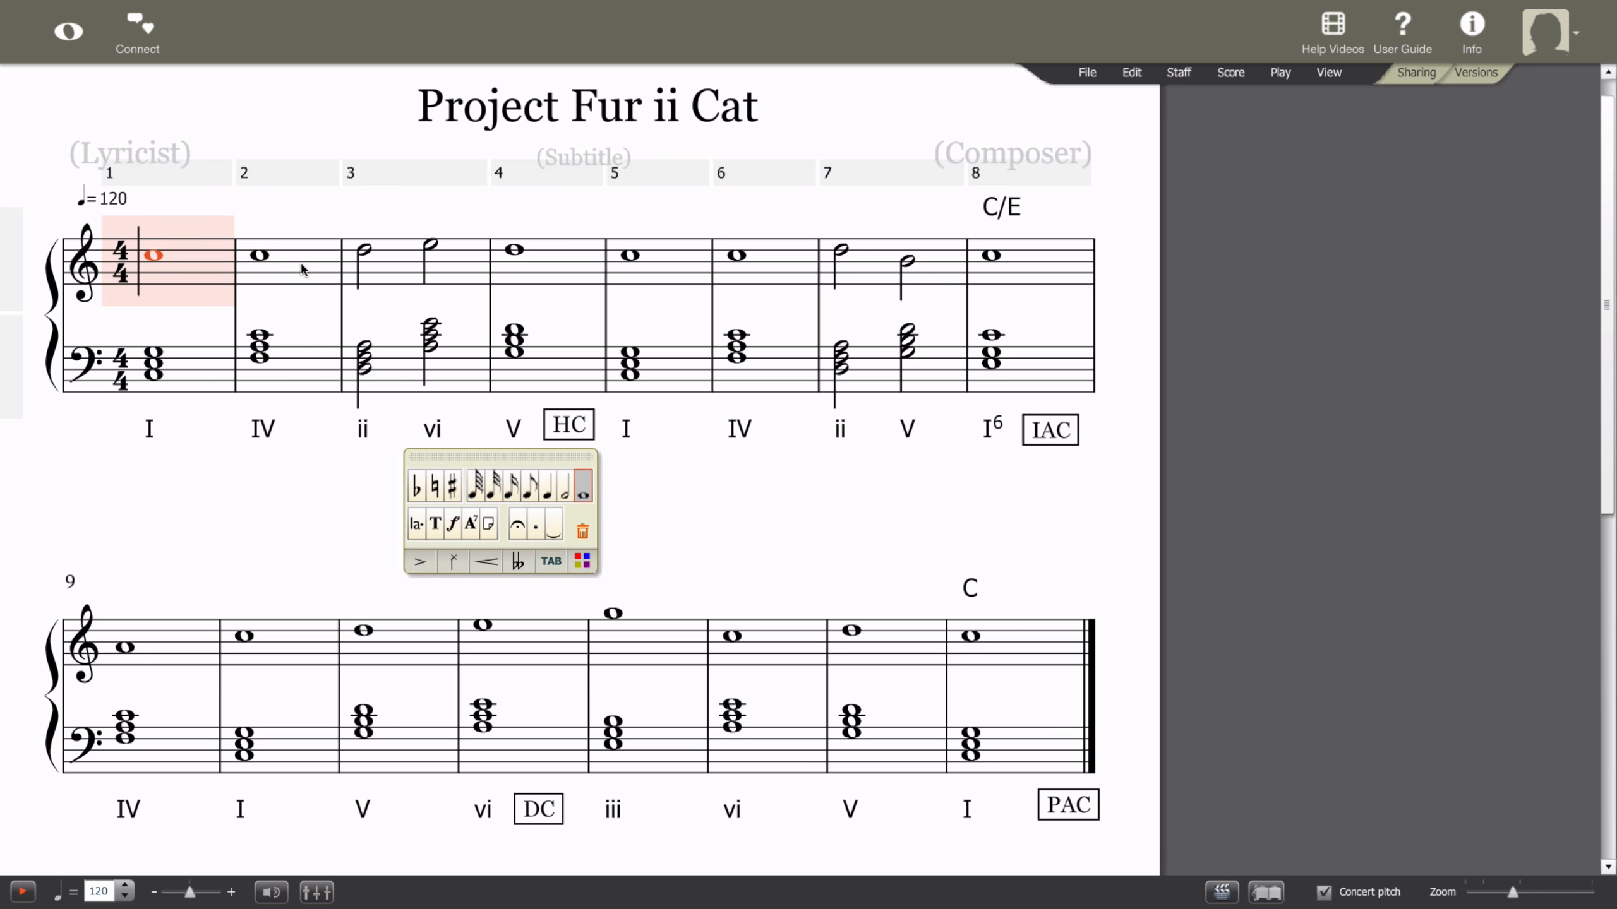
shift+click(456, 274)
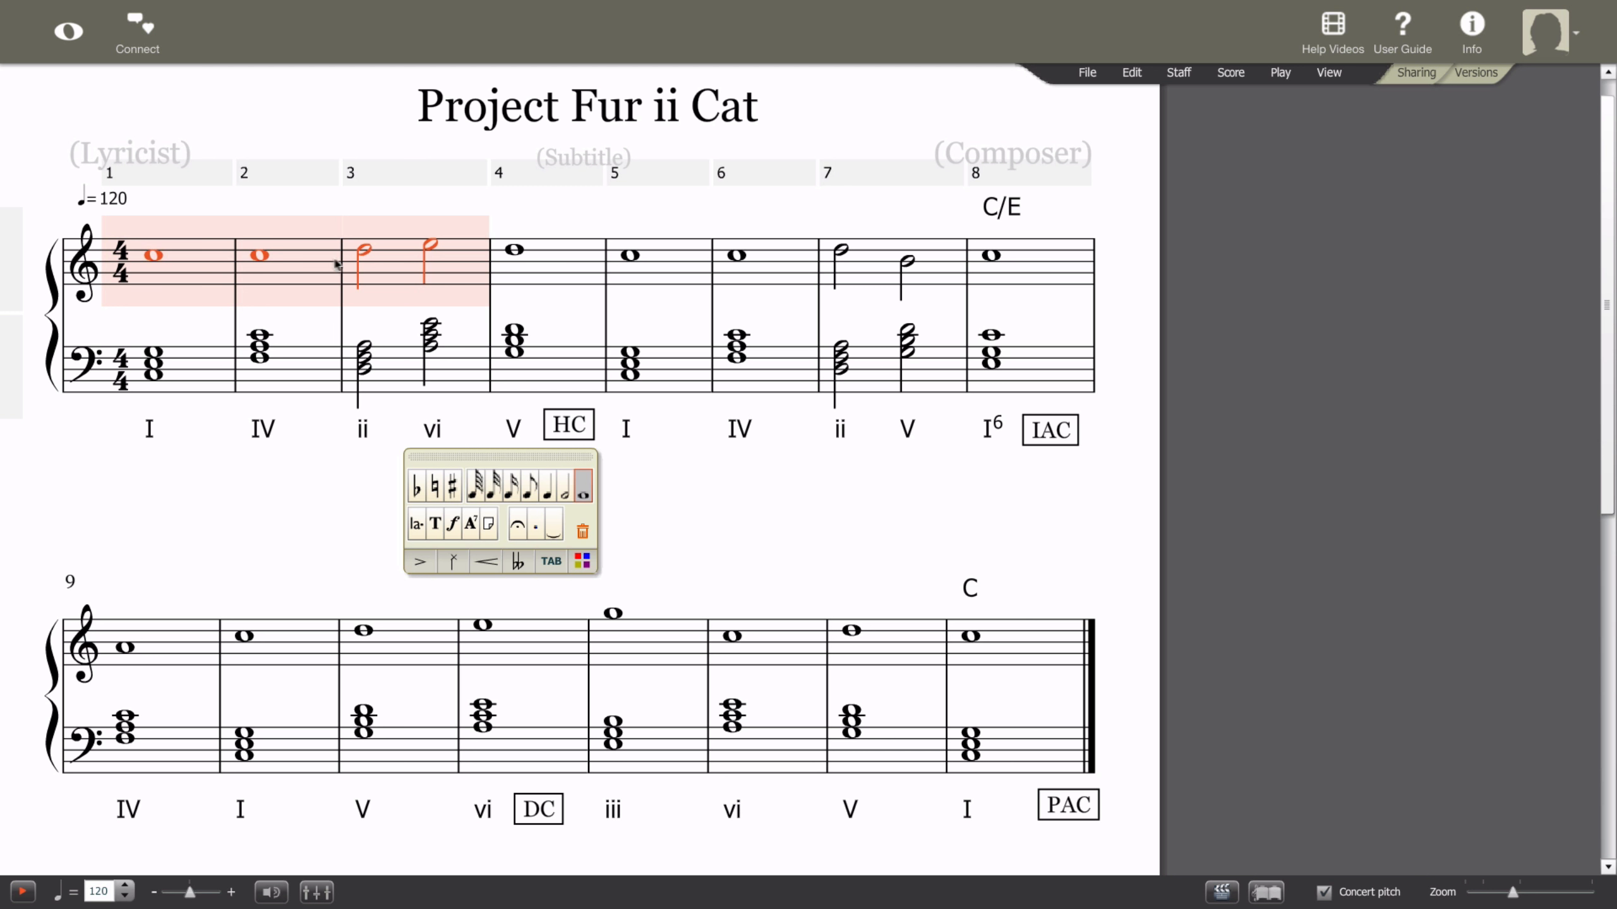
click(627, 257)
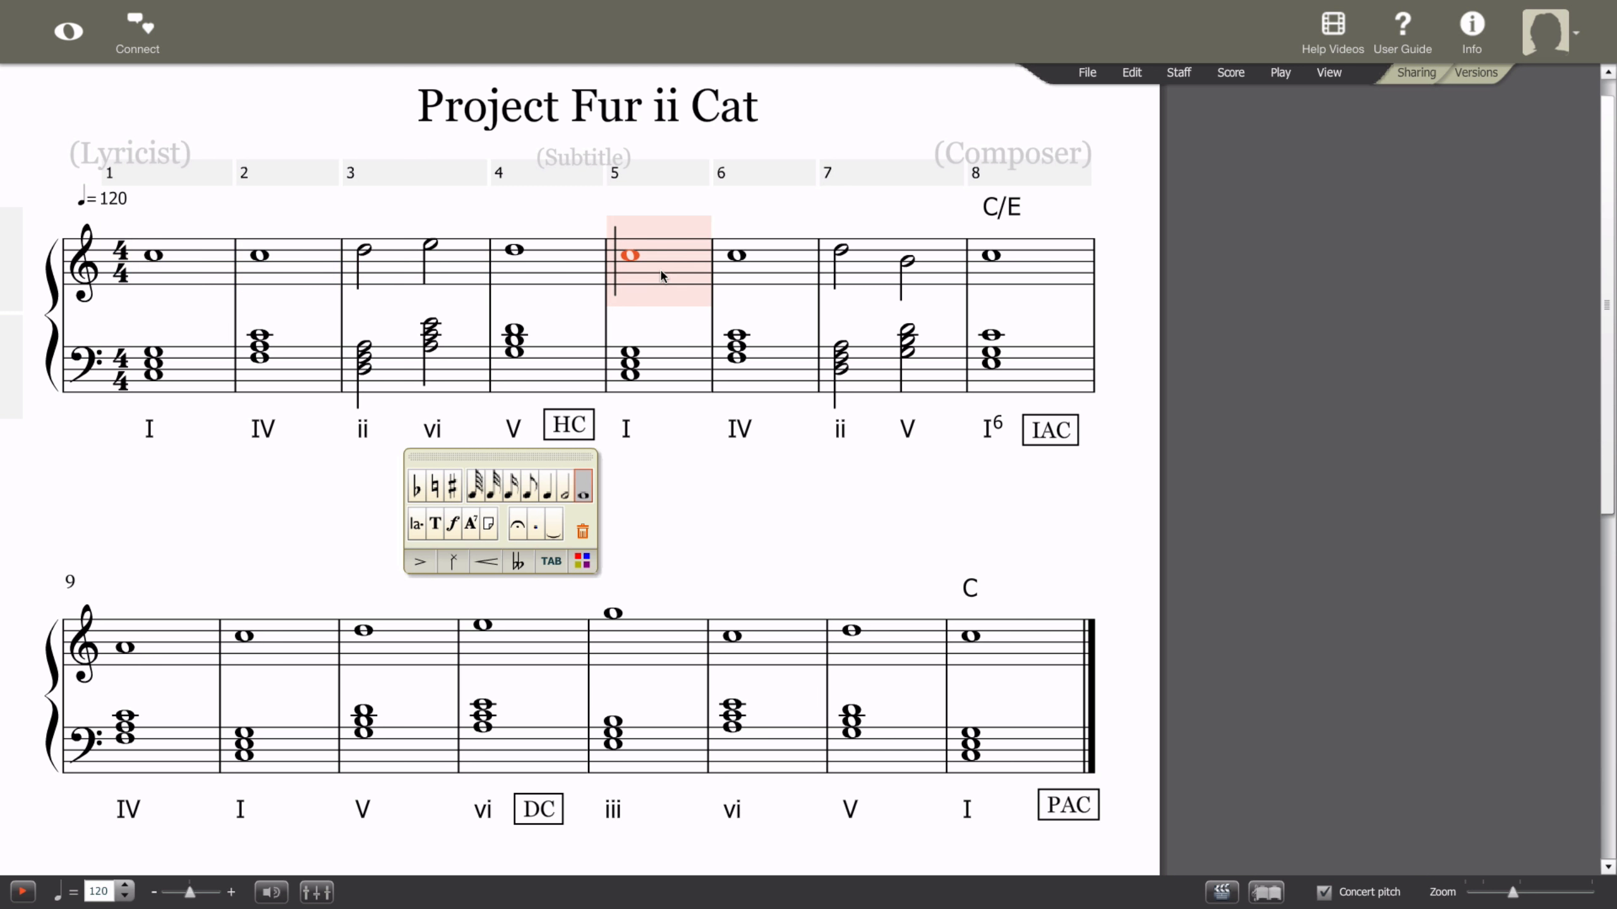
shift+click(850, 280)
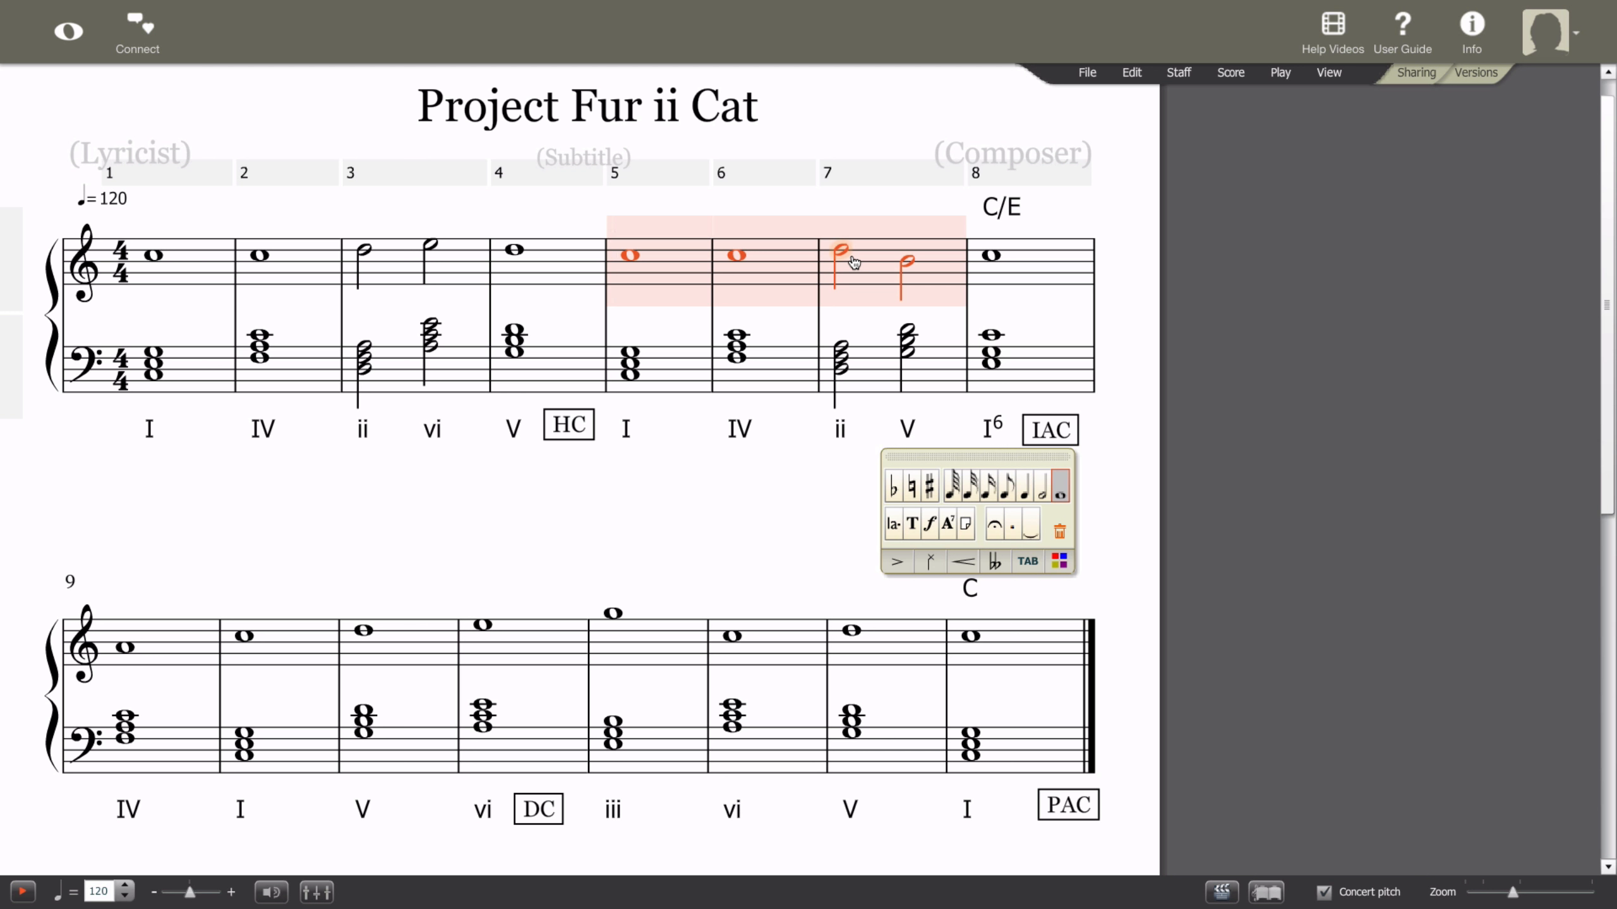
click(1140, 297)
- Play back the score from the beginning to hear the melody with its chords
click(25, 890)
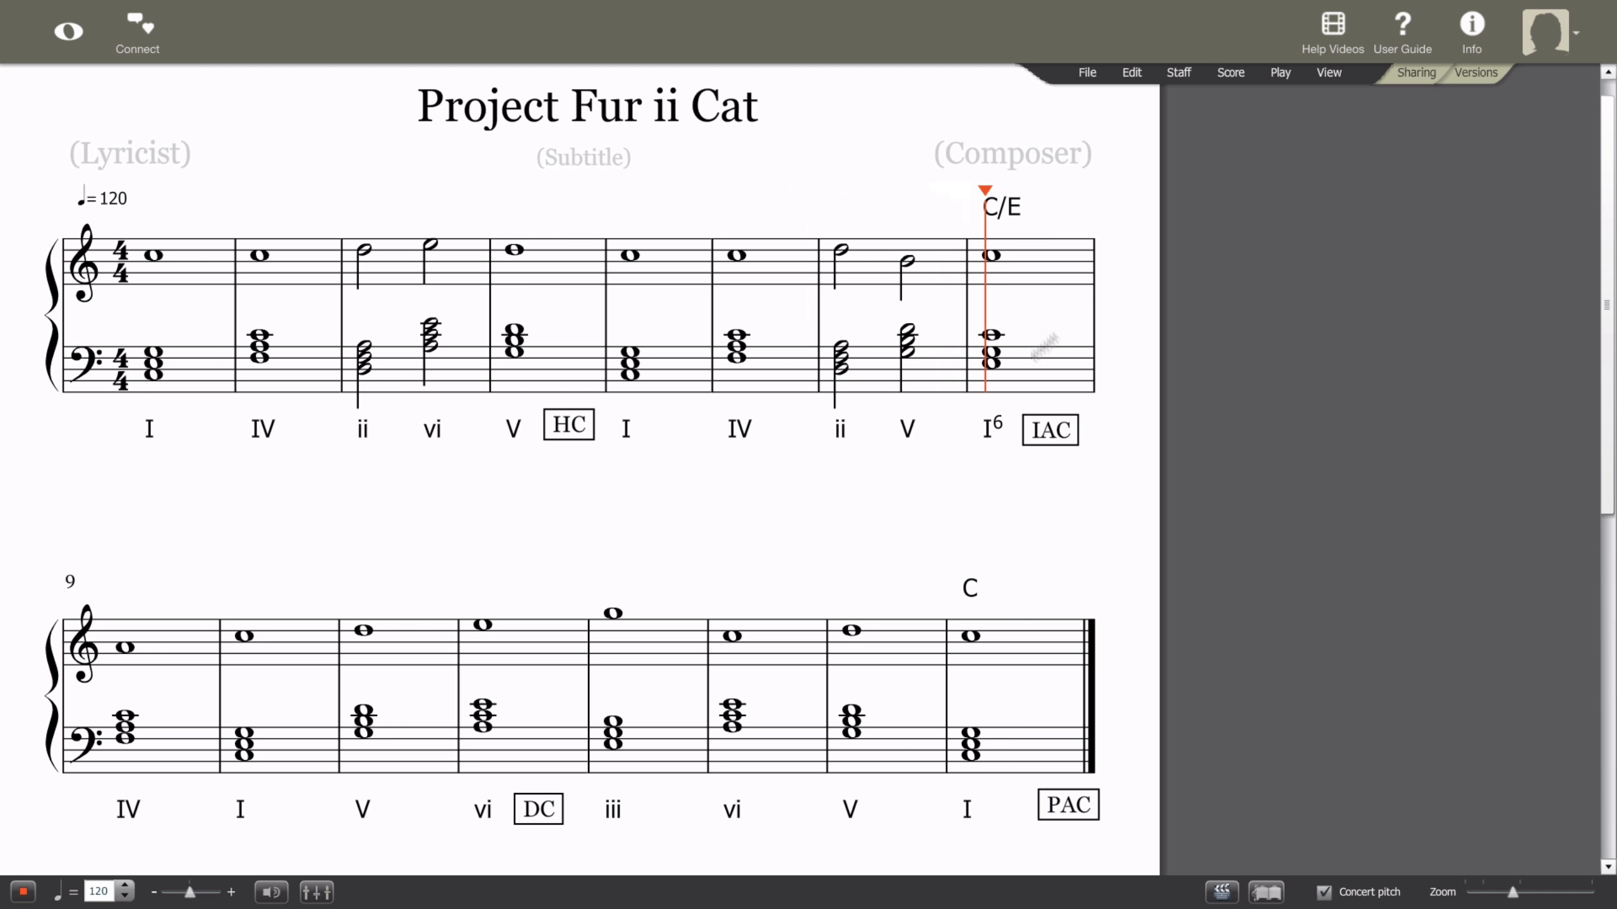
key(space)
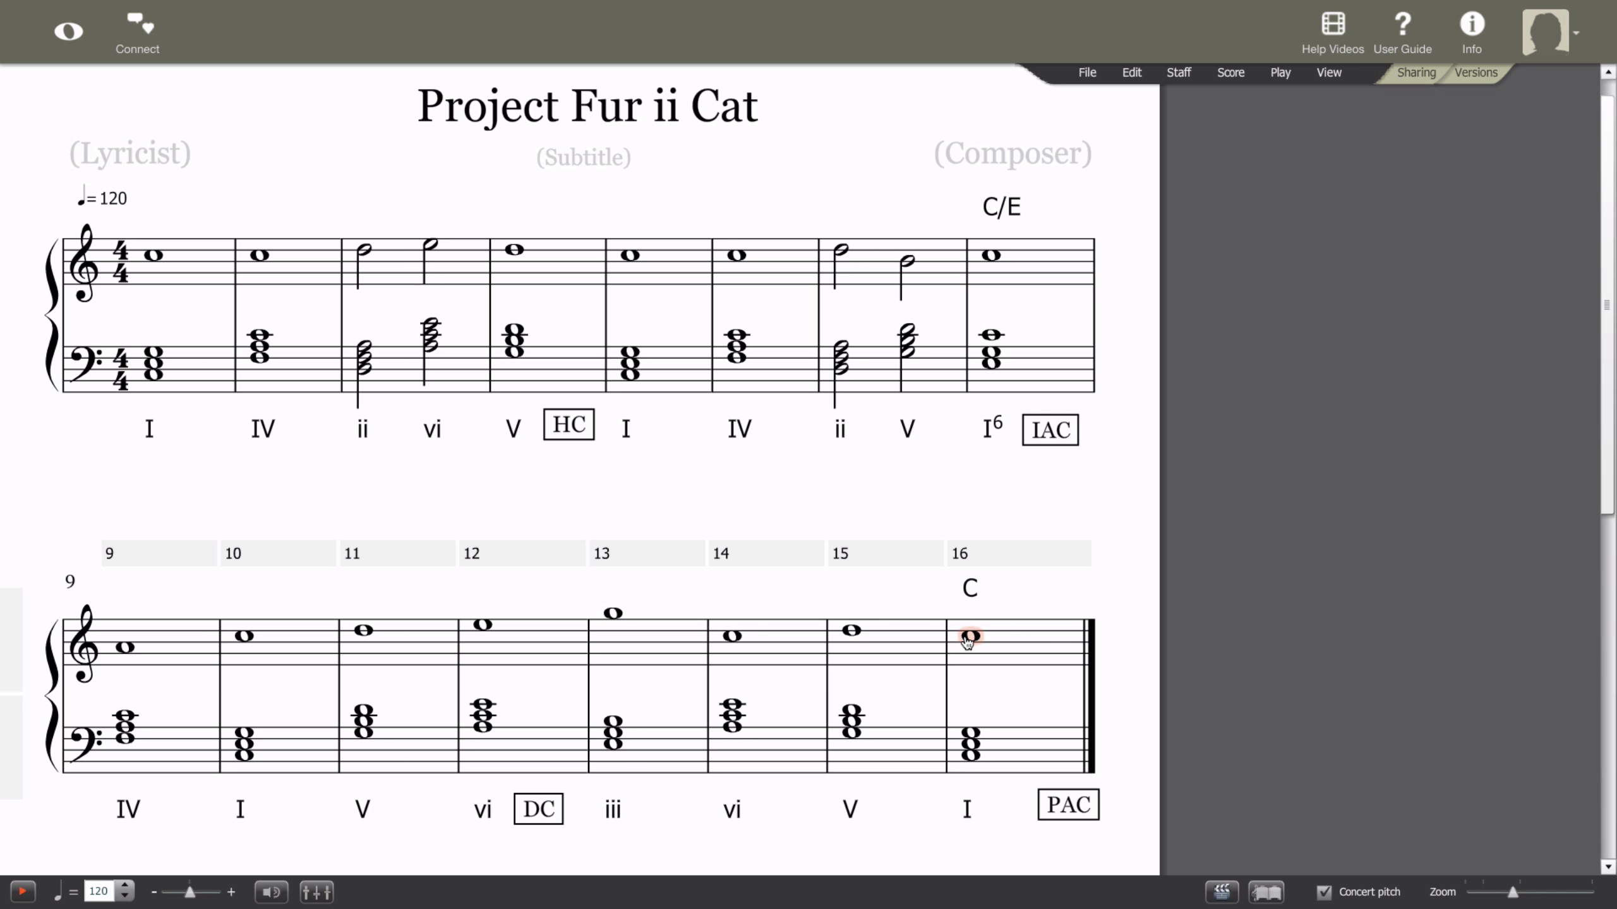
key(space)
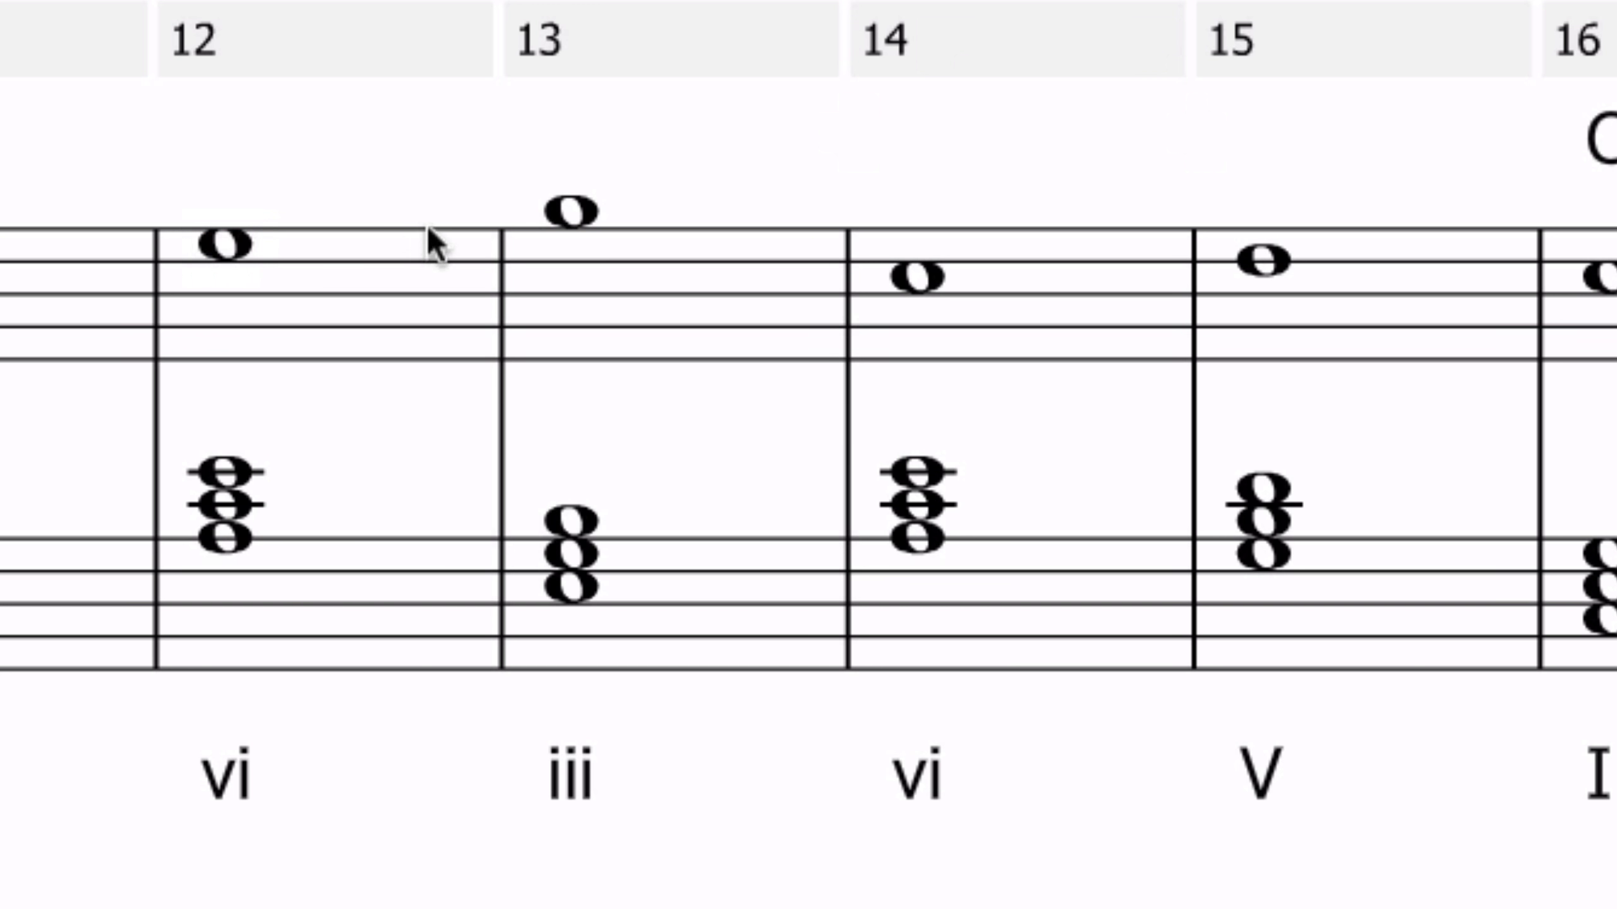
- Replace the whole note in treble measure 13 with a half-note A followed by a half-note G
click(223, 251)
click(573, 217)
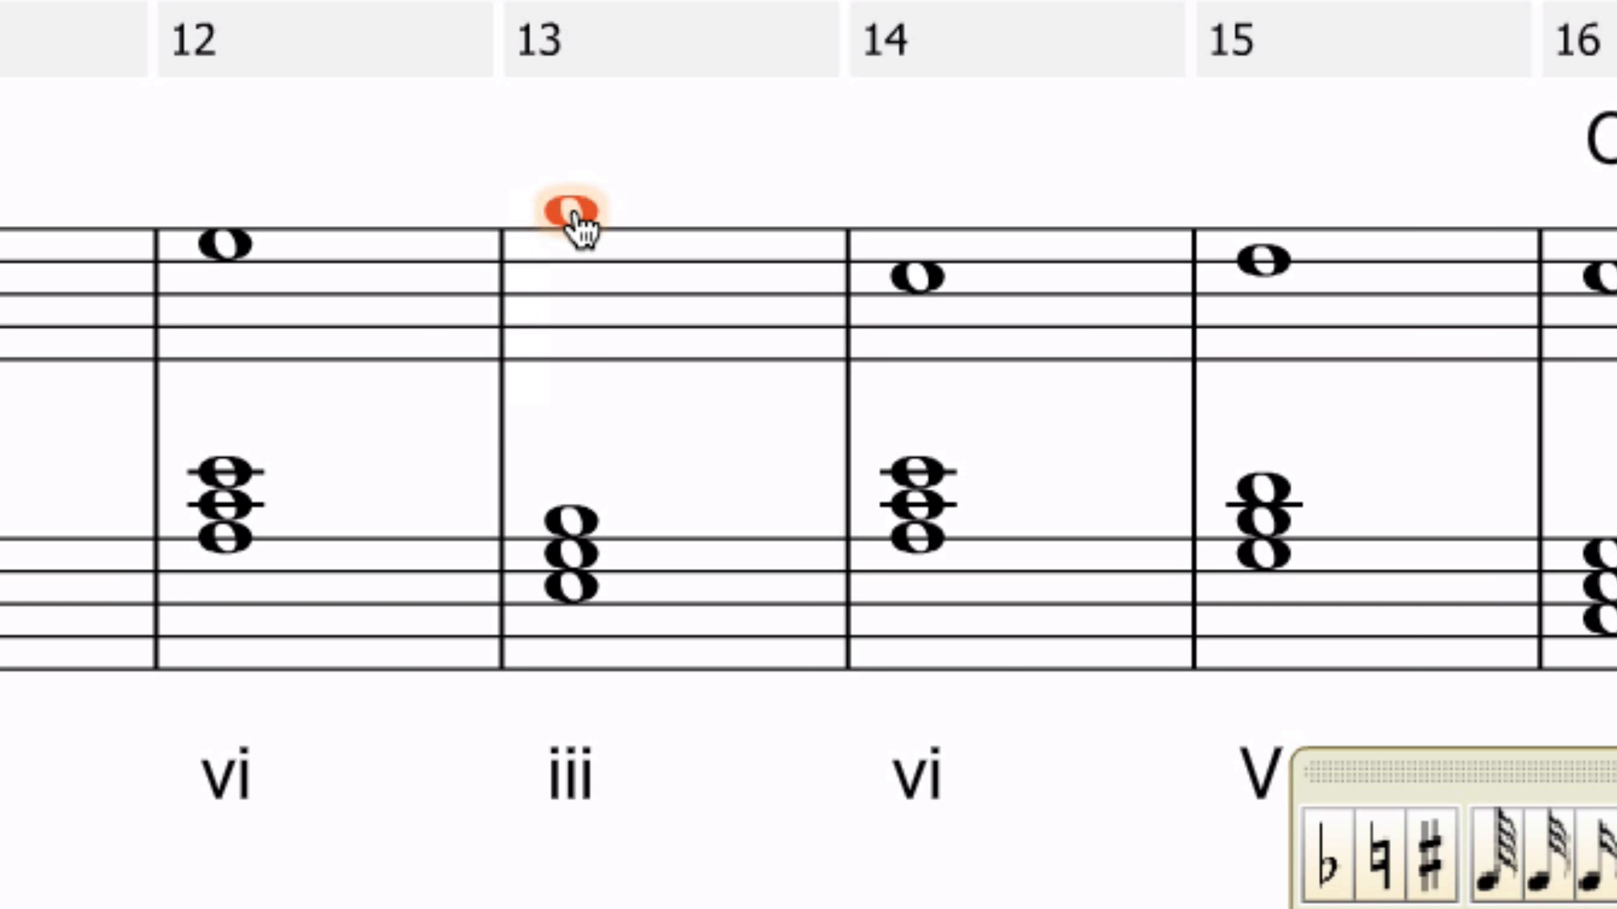
key(Up)
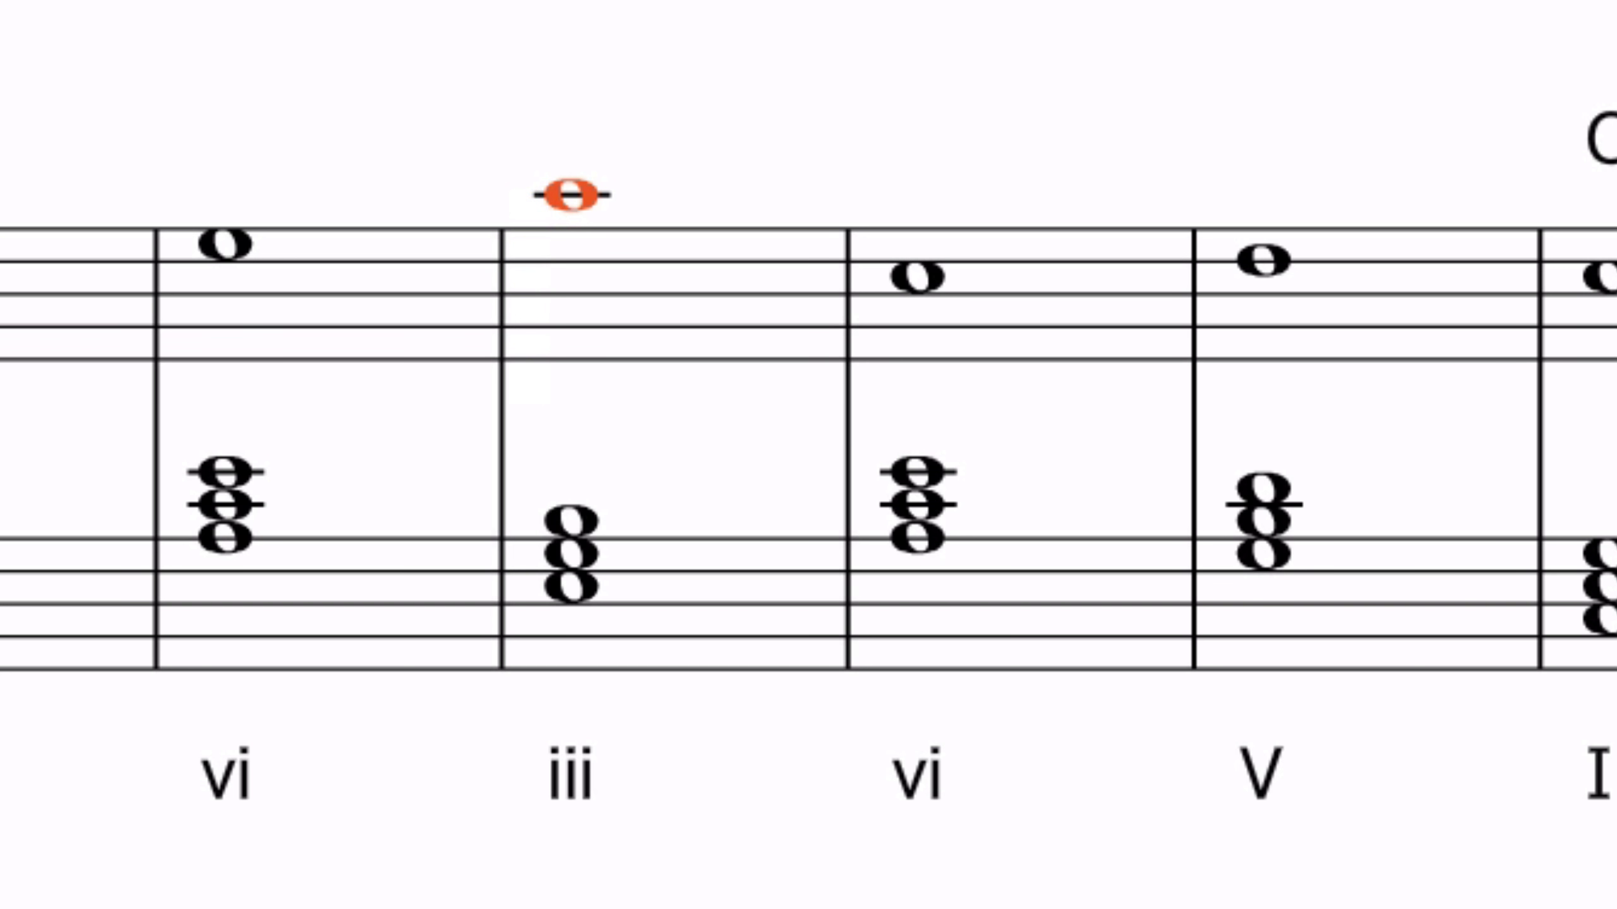
key(h)
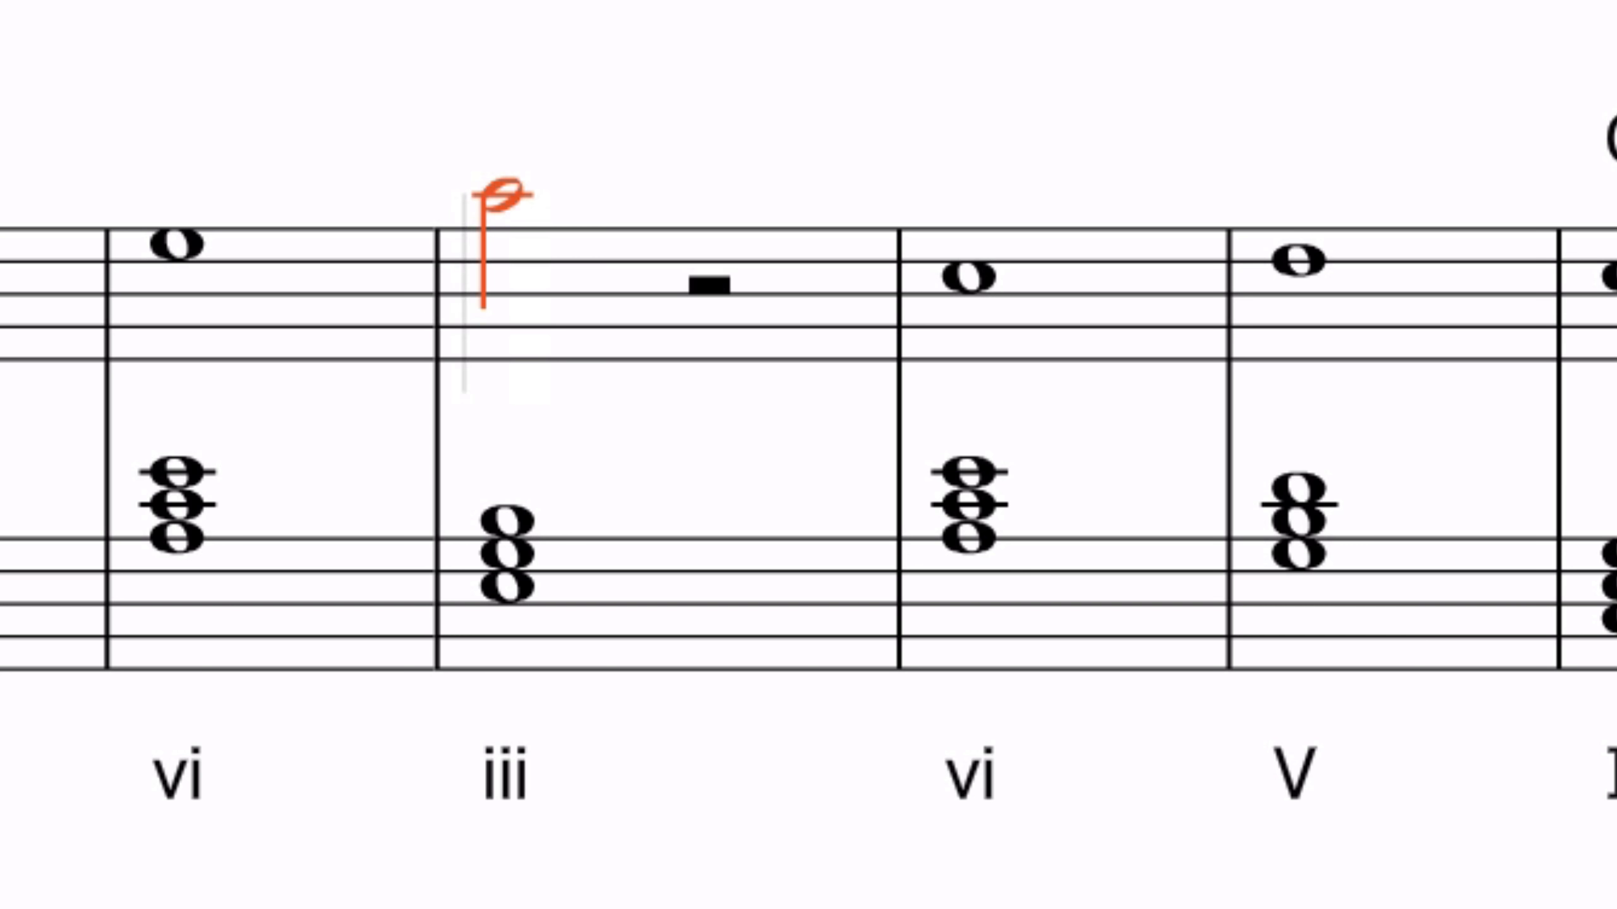
click(707, 292)
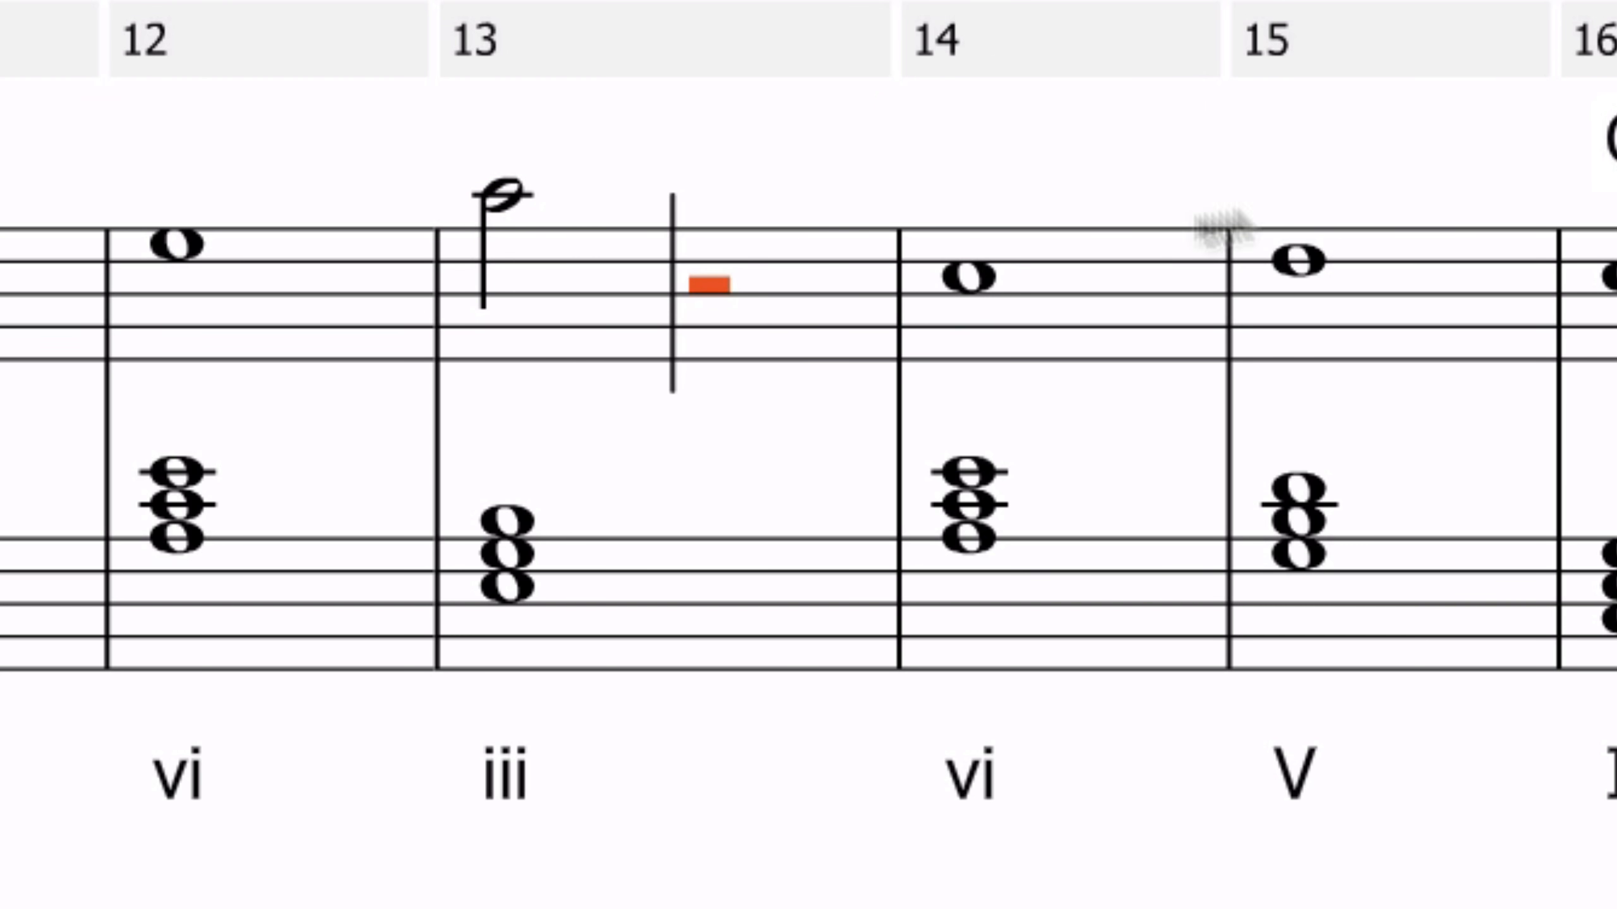
key(g)
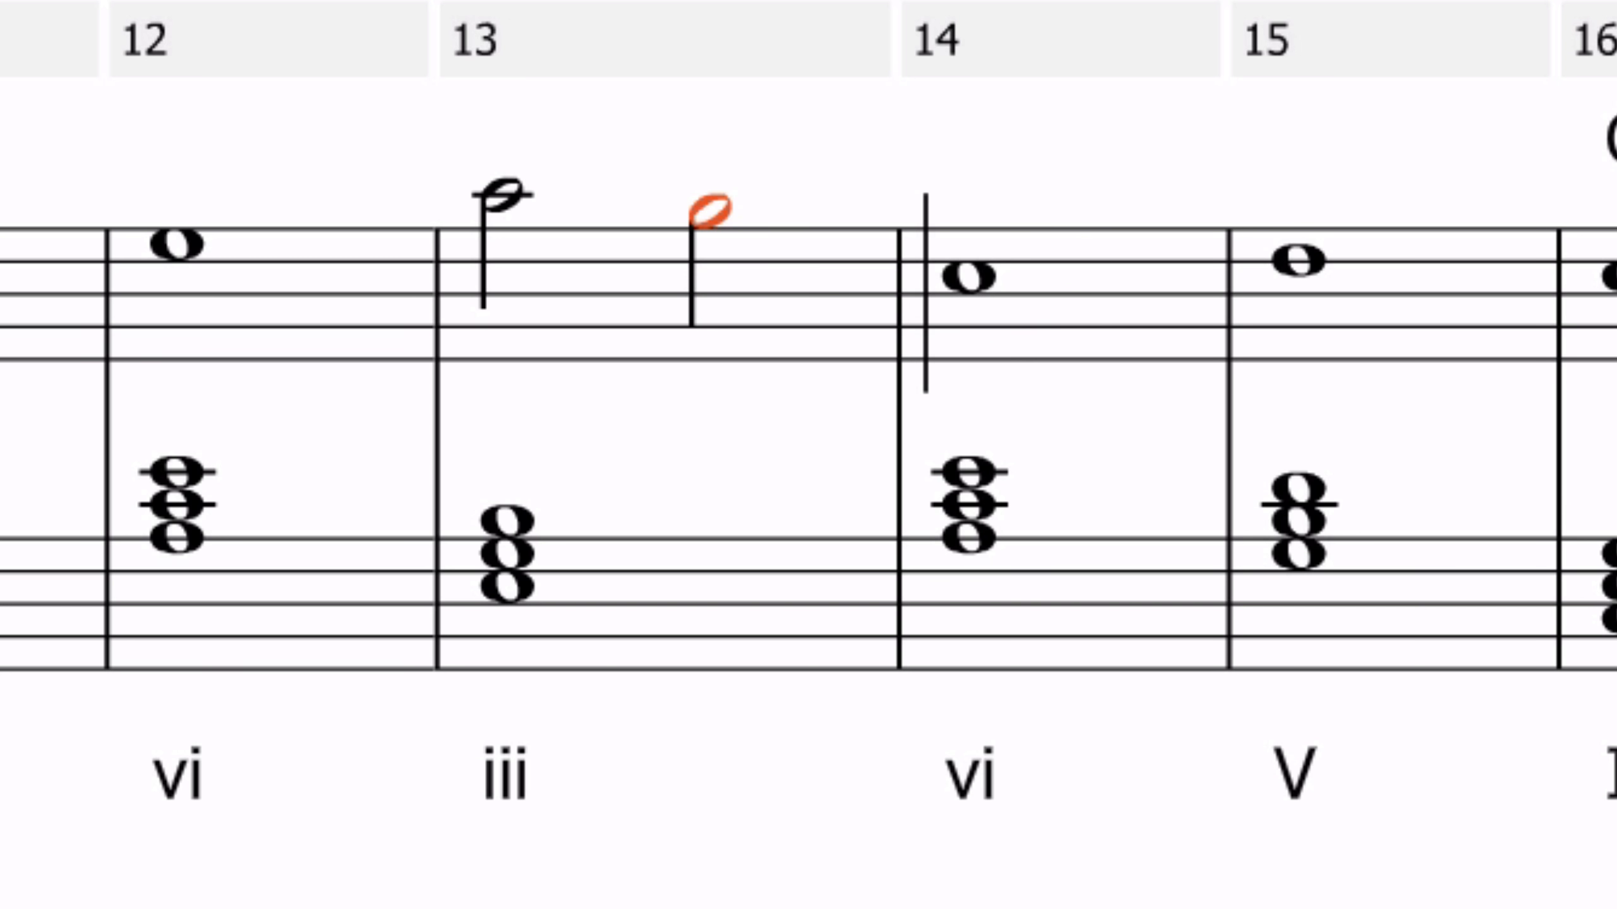
- Play back the passage from measure 12 to hear the leap into measure 13, then stop playback
click(172, 252)
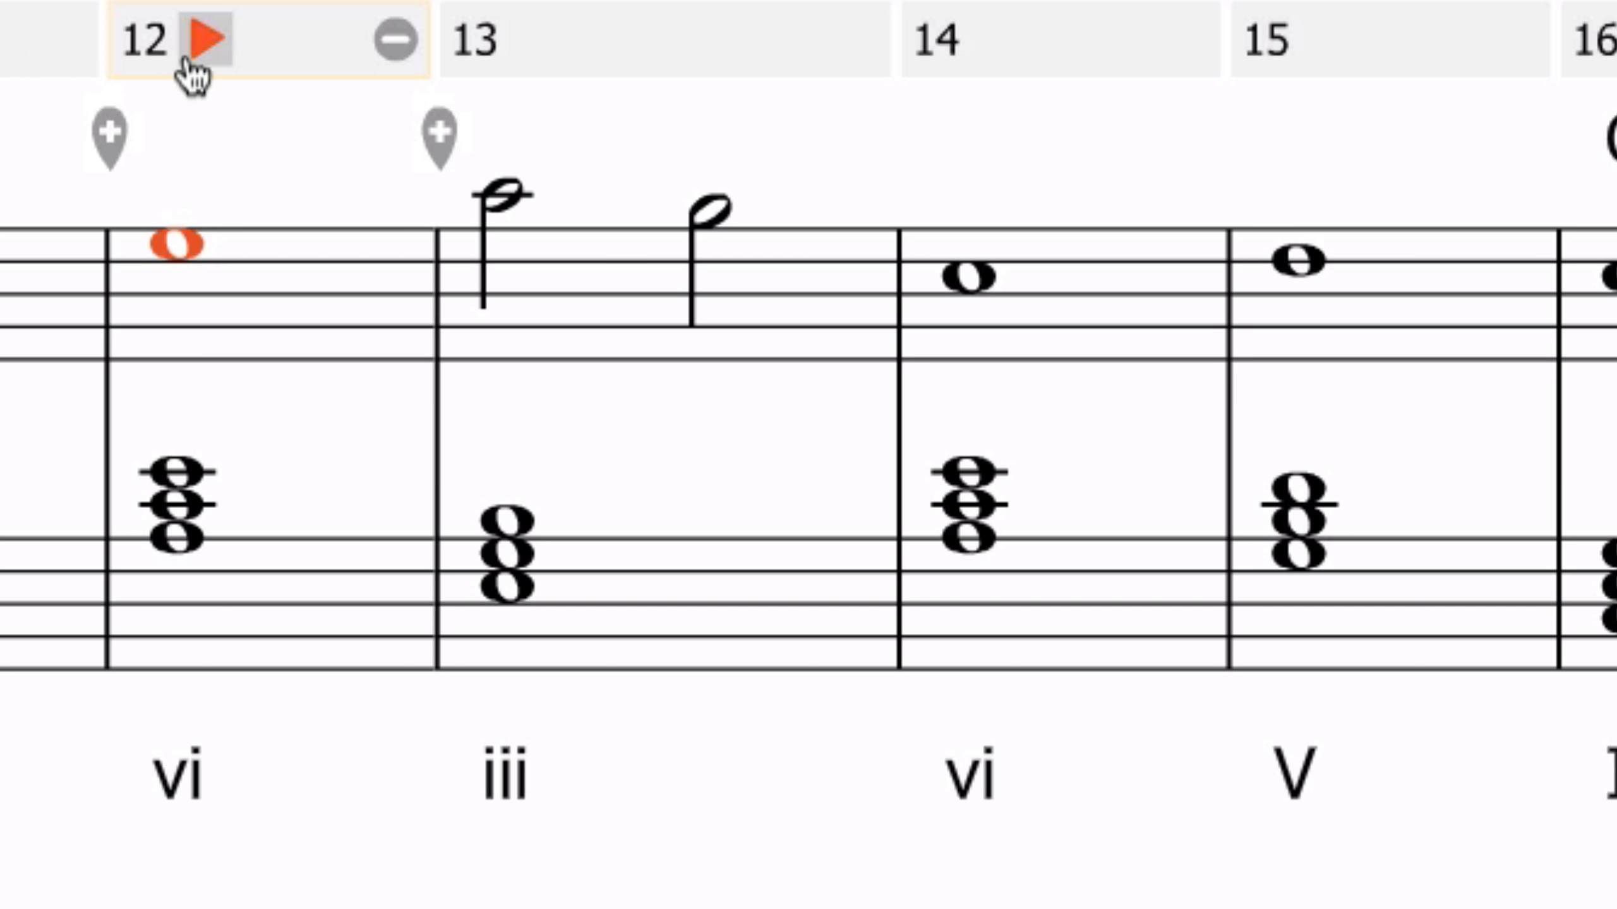
click(193, 46)
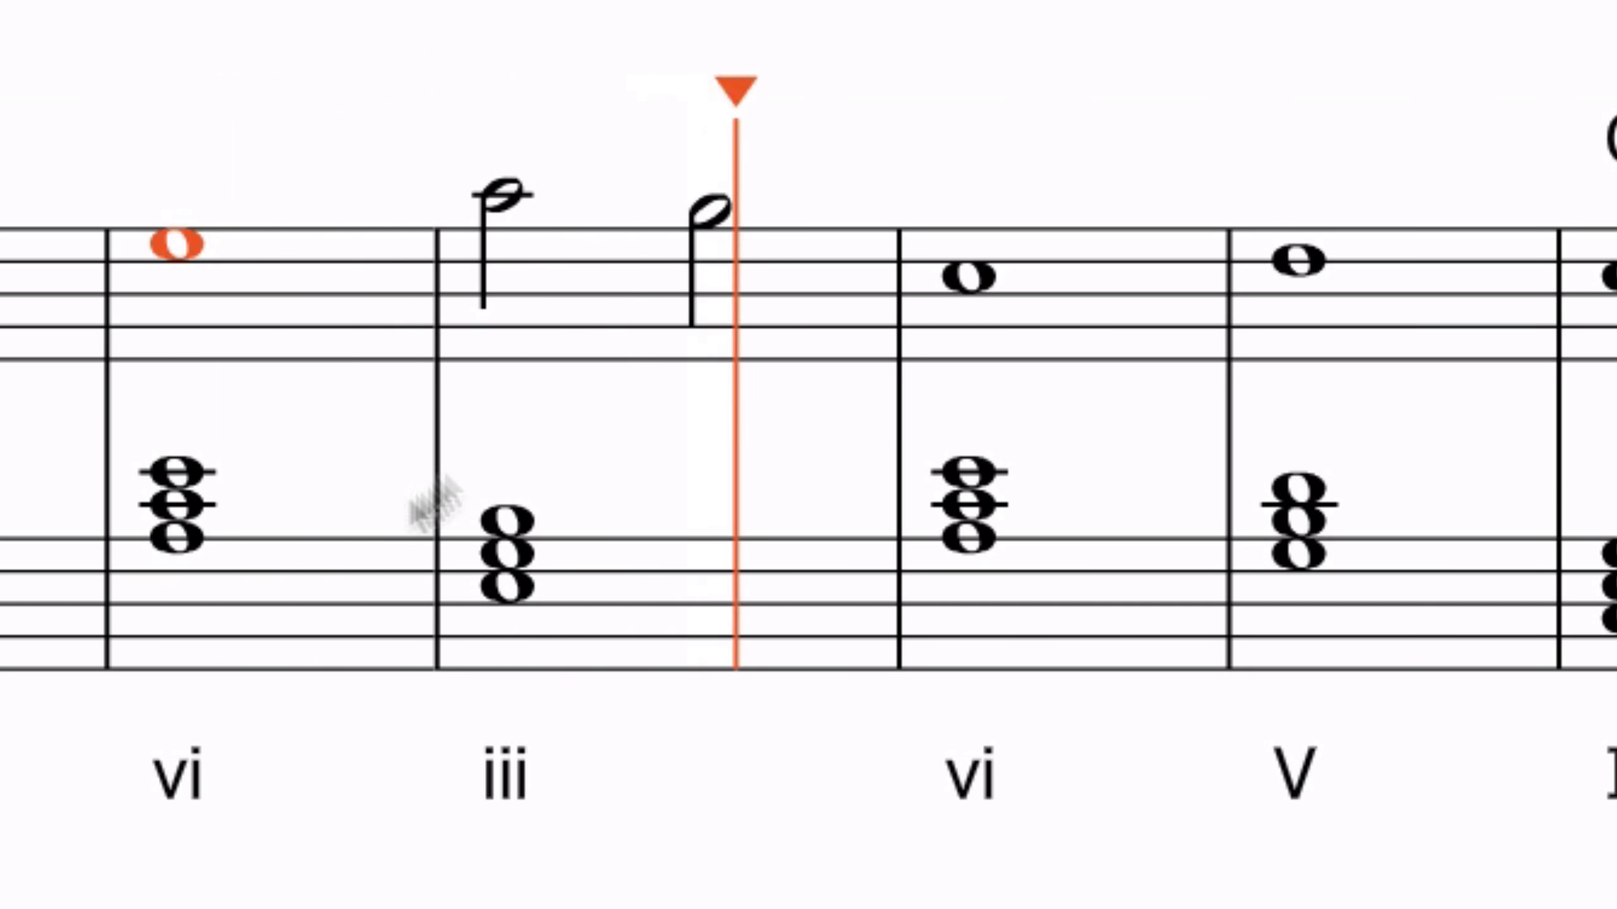
key(space)
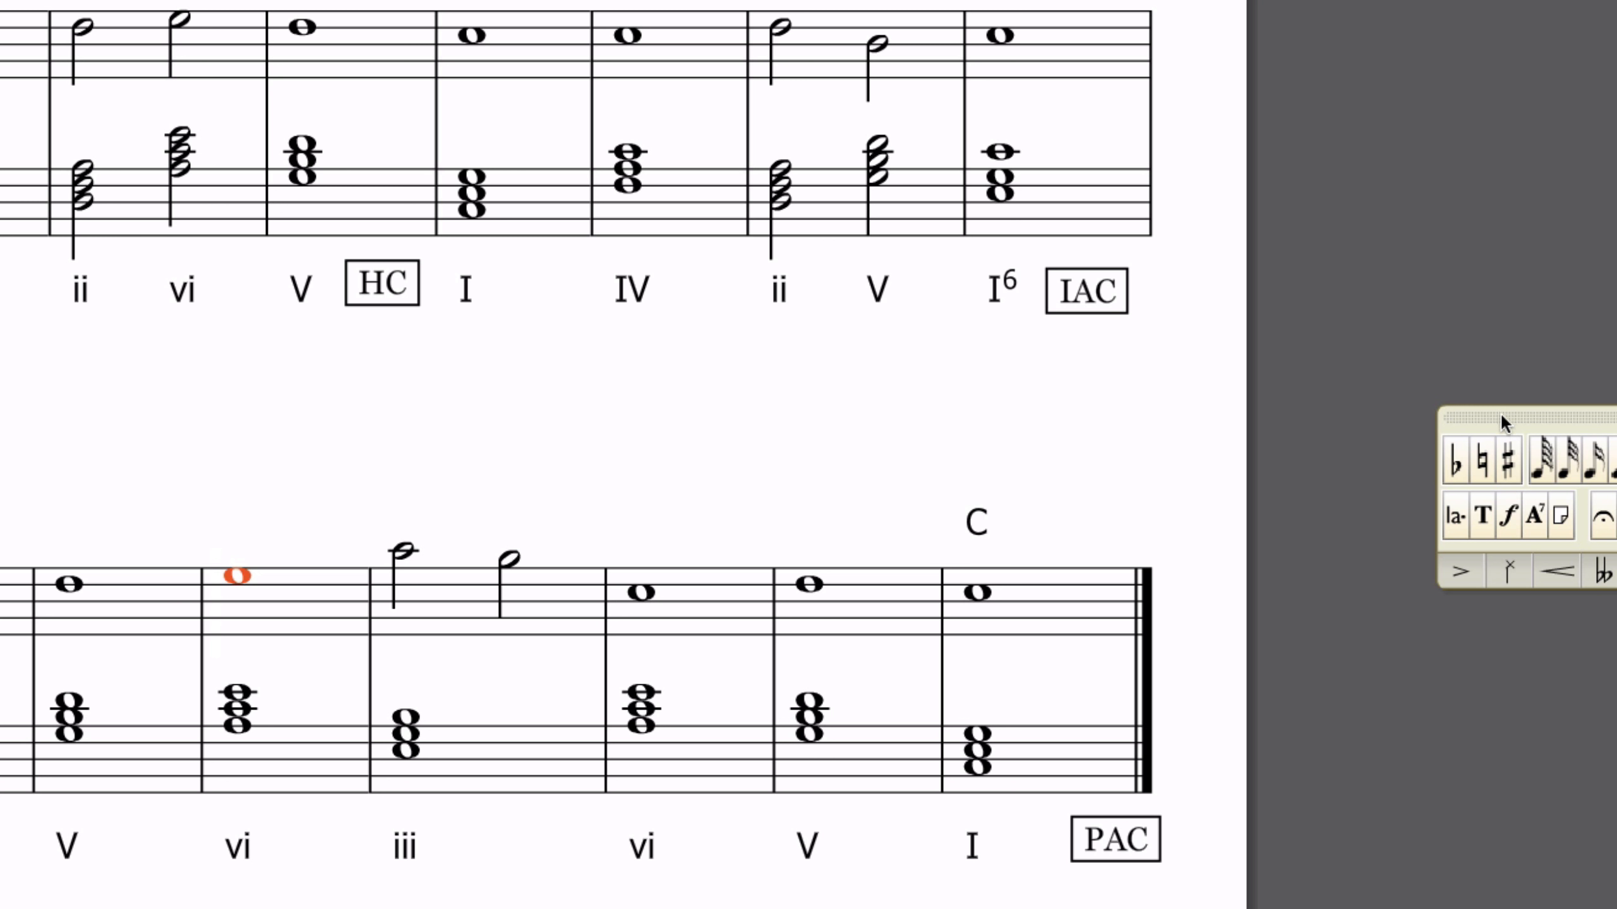
- Add the text label "App." to the treble note in measure 12, with the note palette moved off the score
drag(1500, 411, 1379, 285)
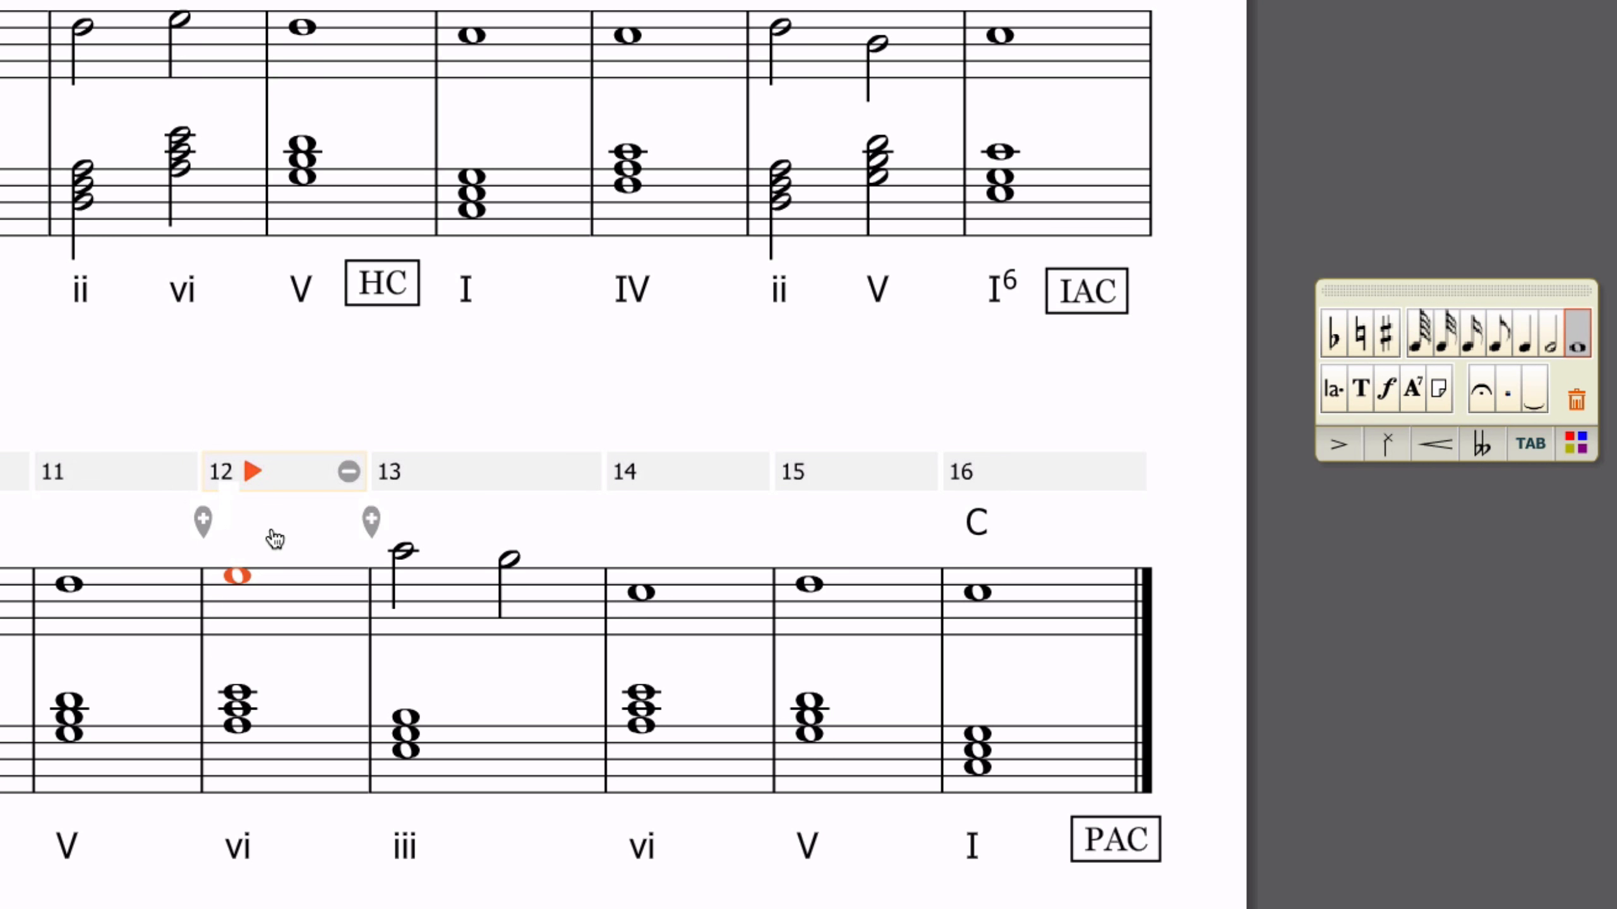
text(tApp.)
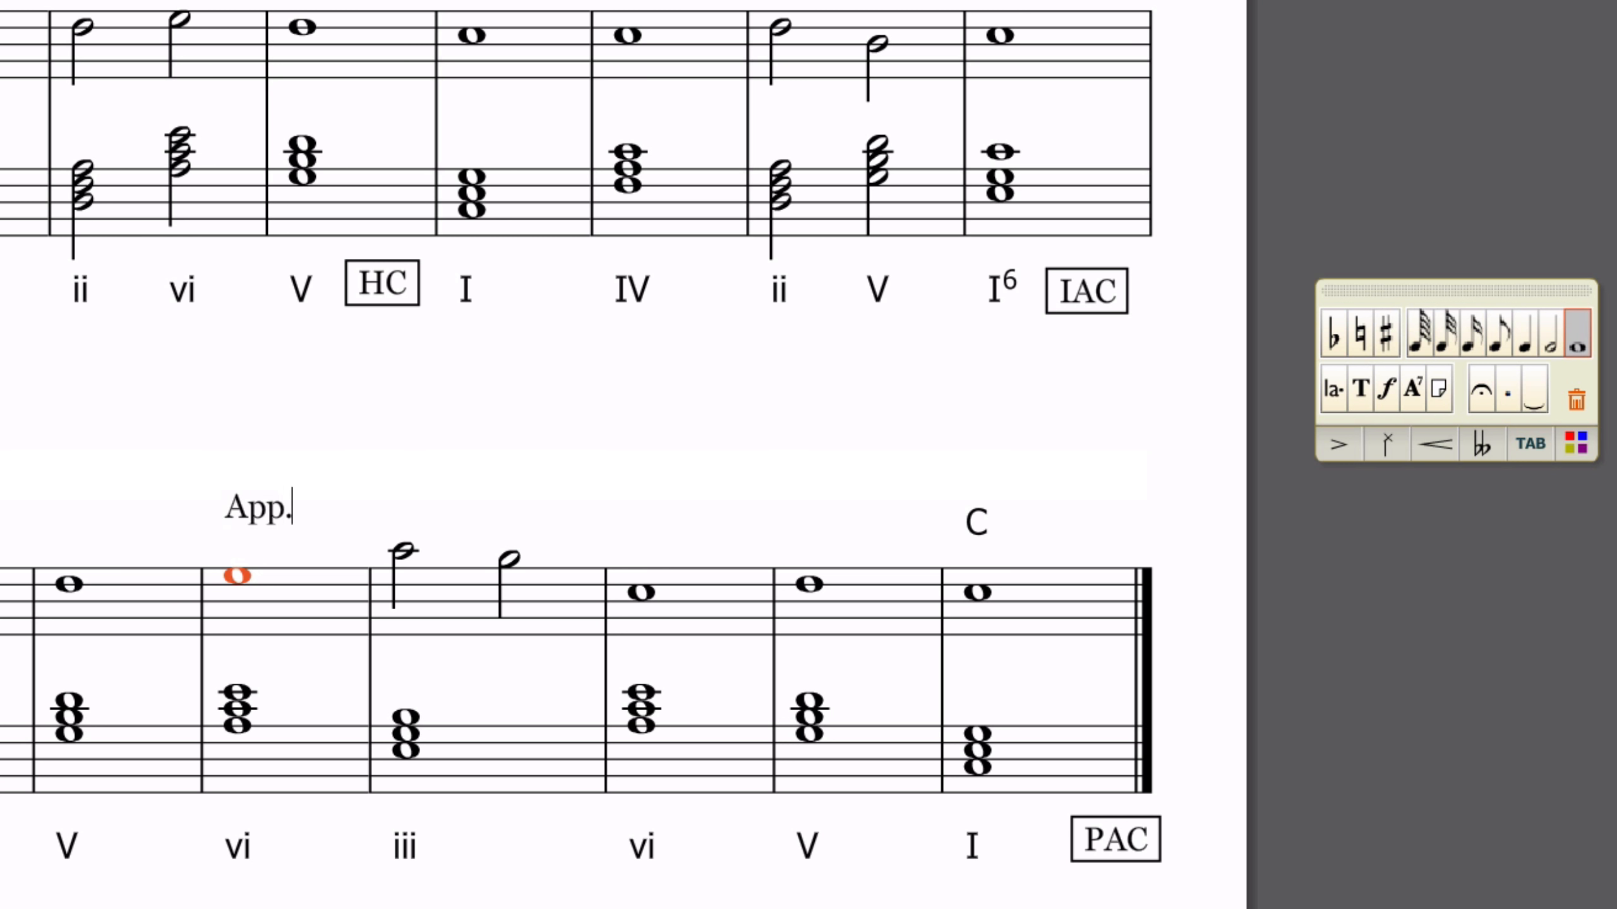
click(493, 370)
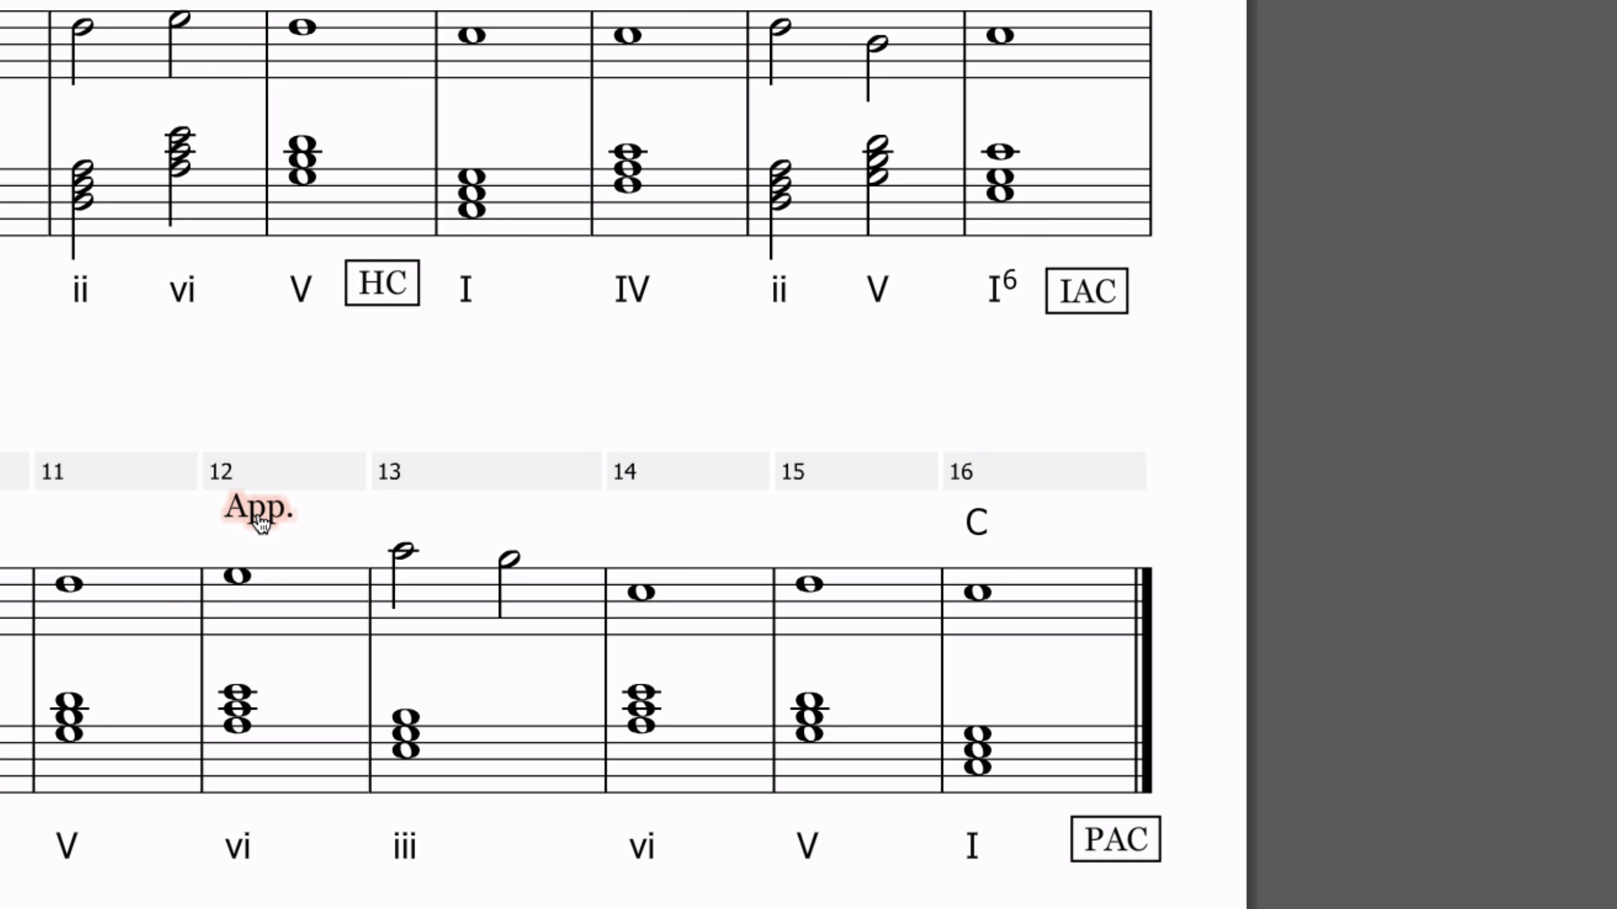
- Move the "App." label beneath the first treble note of measure 13, between the two staves
drag(261, 522, 405, 602)
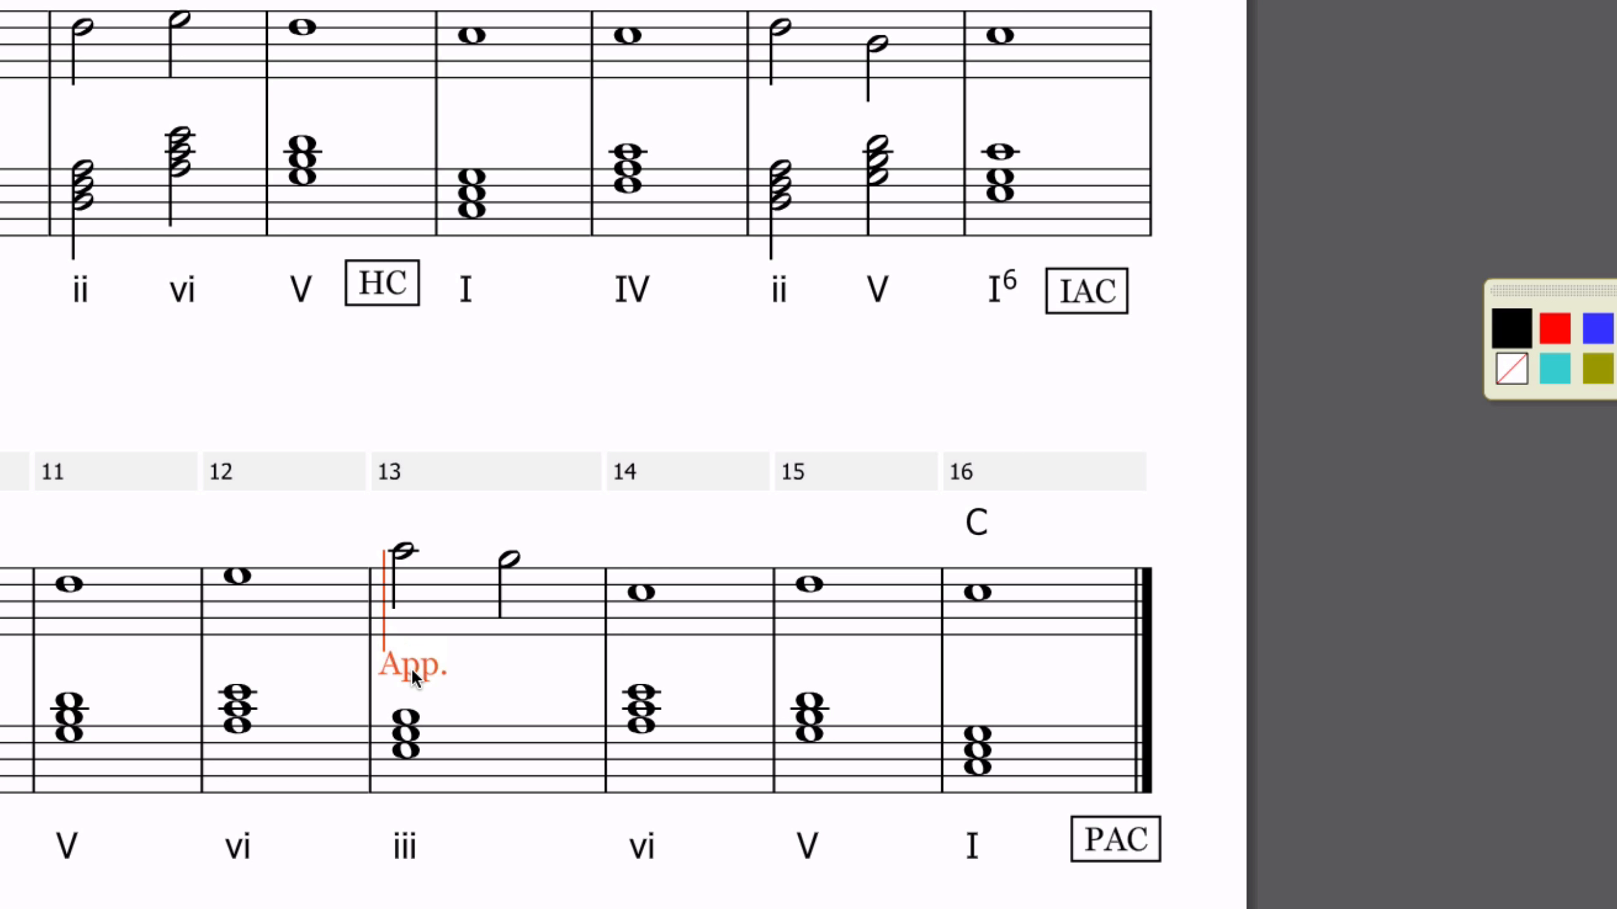
drag(412, 670, 411, 670)
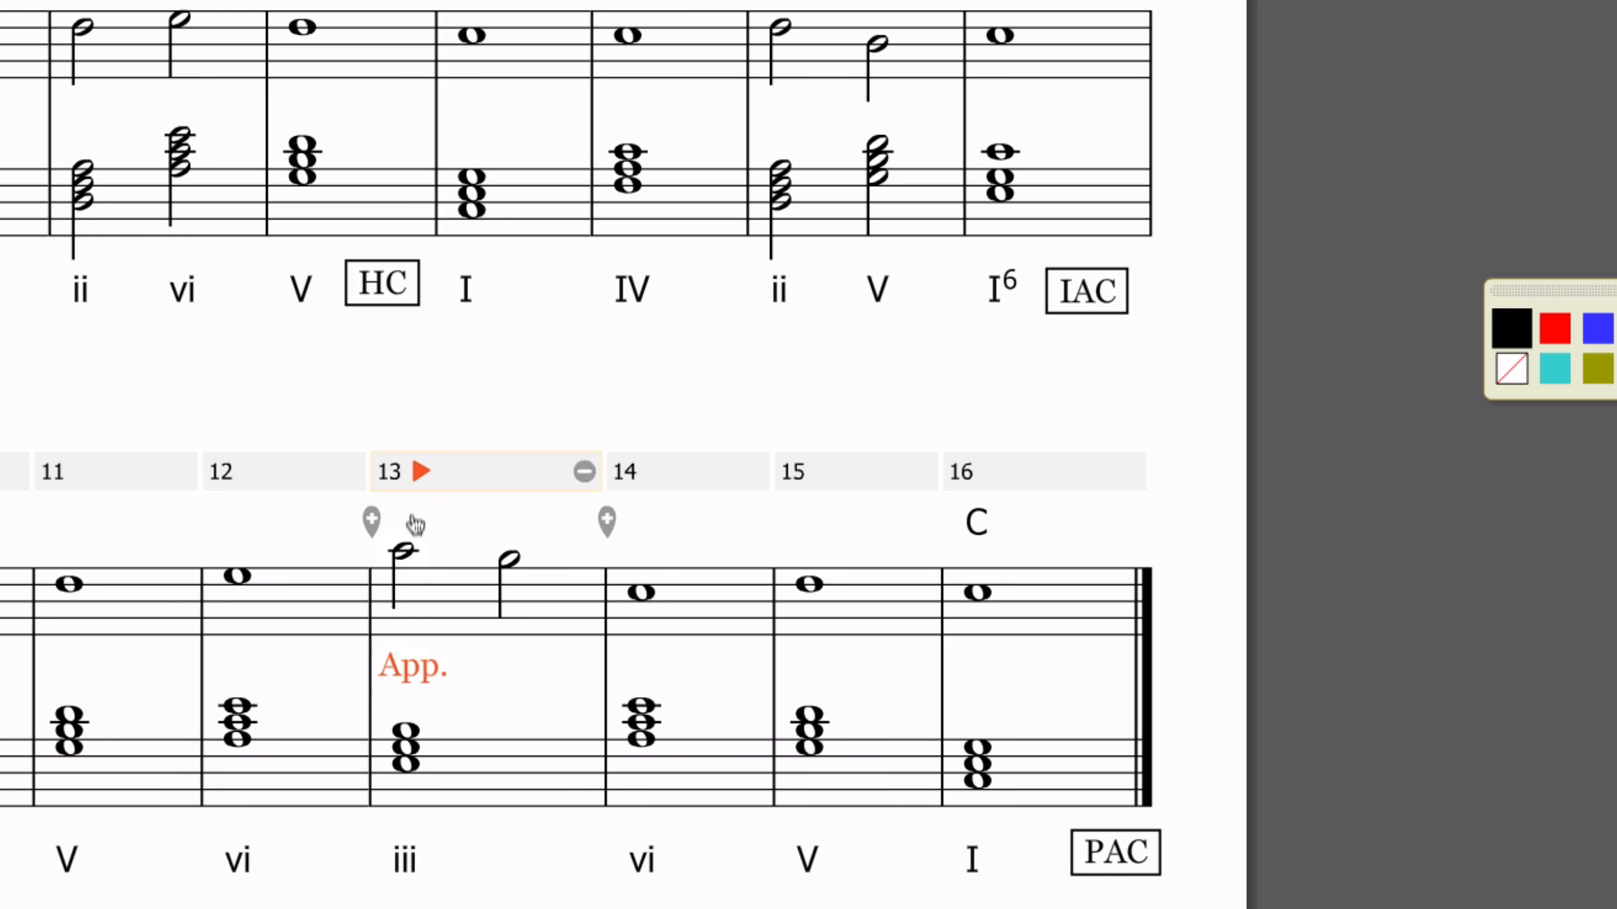
click(1191, 530)
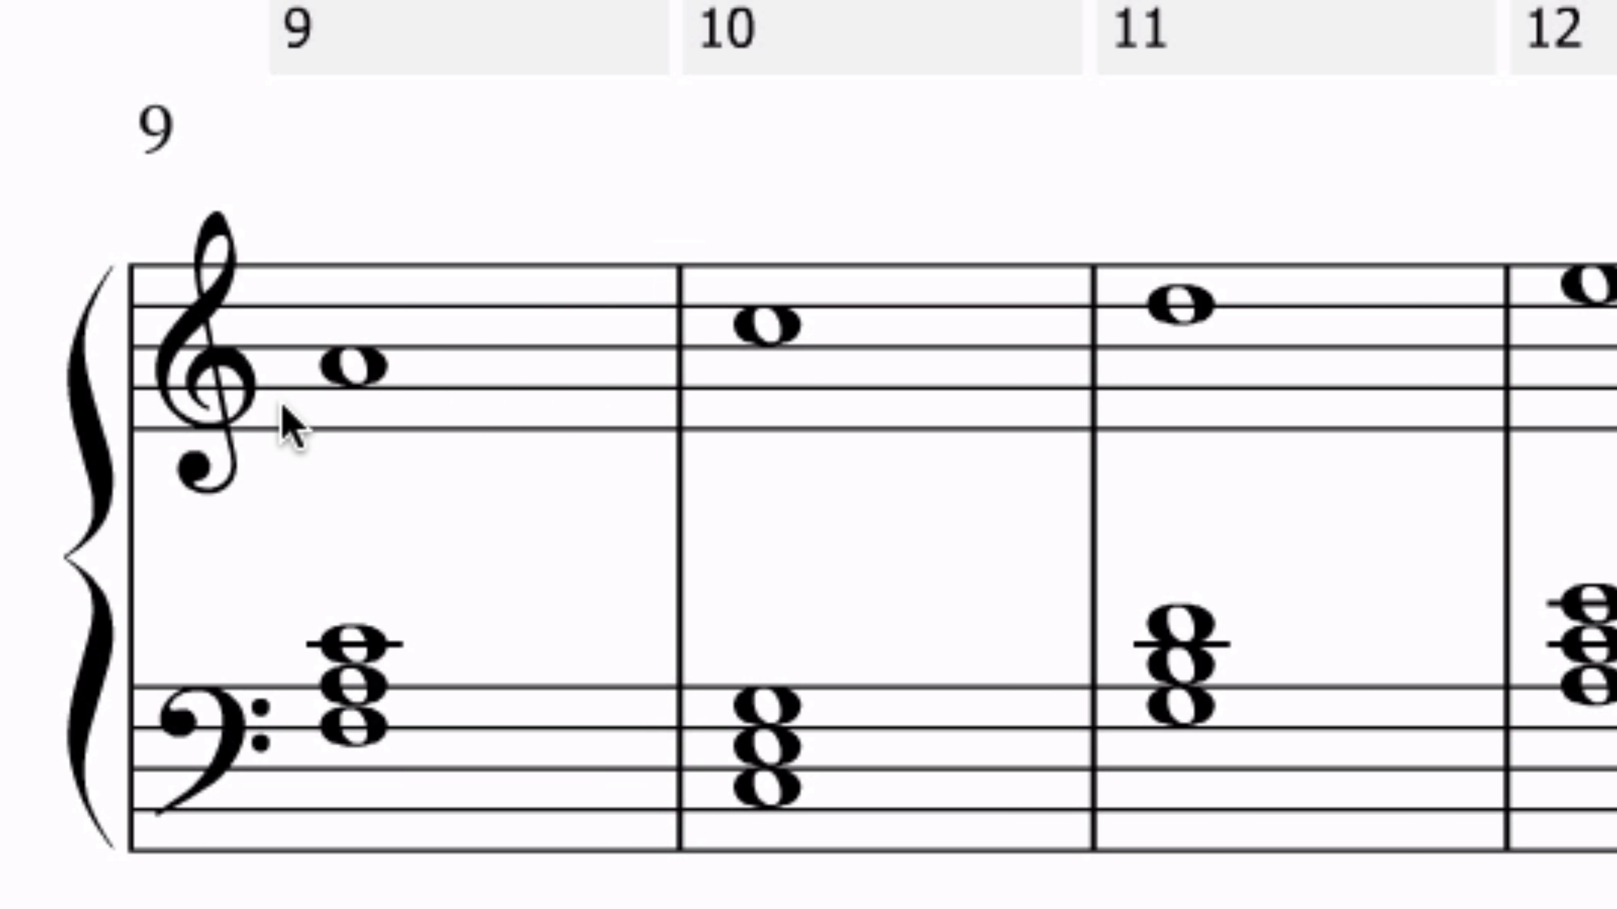
- Change treble measure 9 to a half-note A followed by a half-note B, and play back from that measure
click(350, 381)
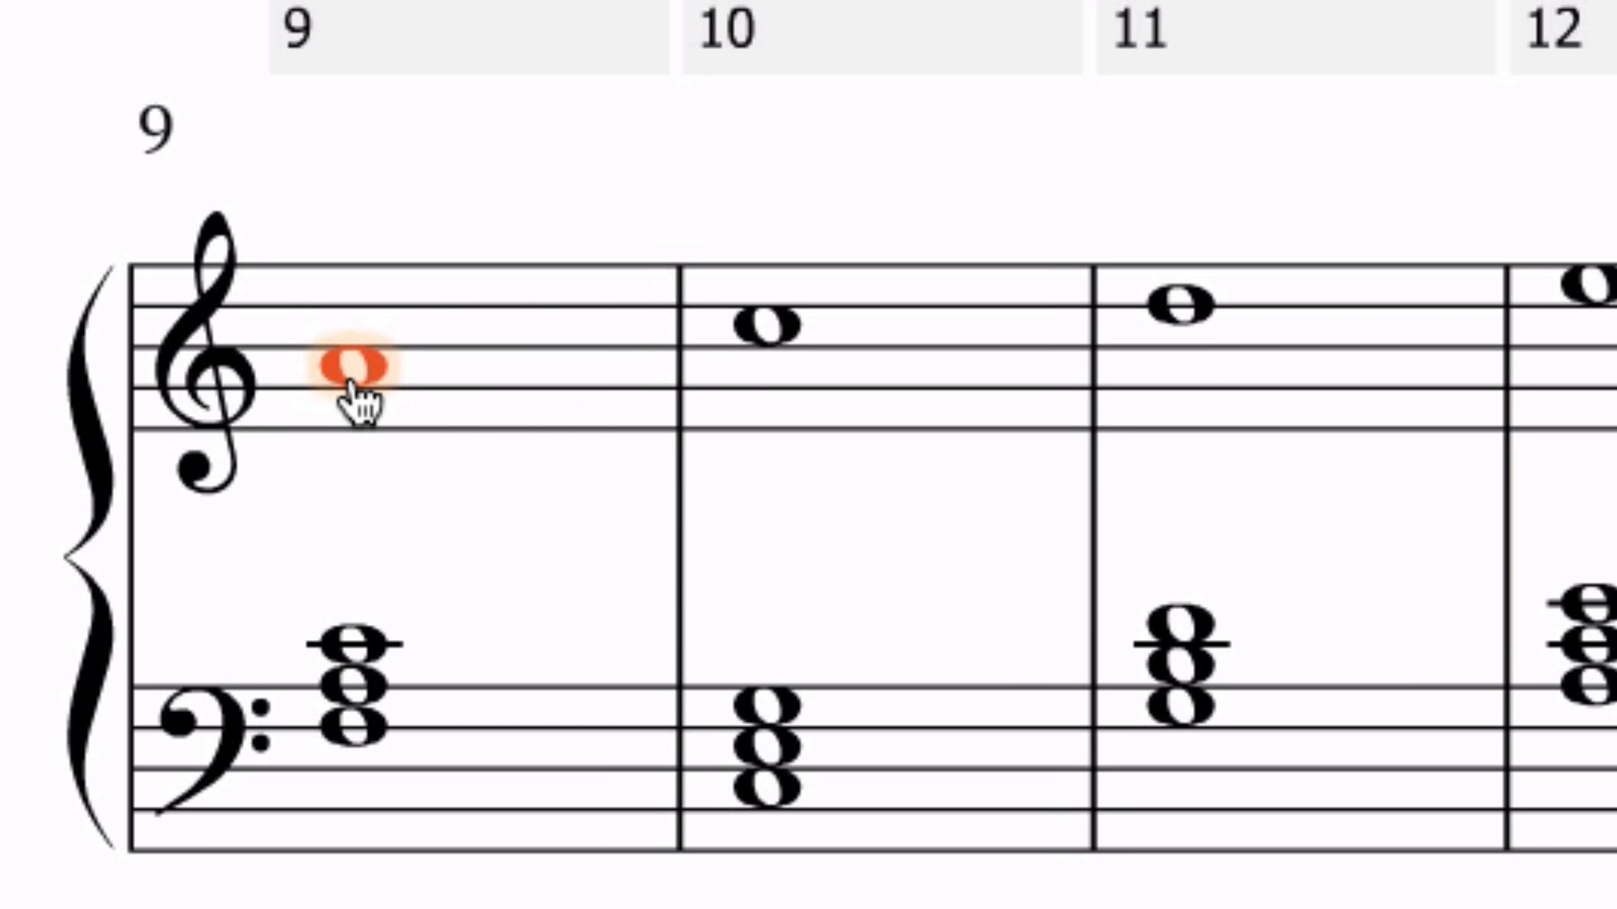
key(6)
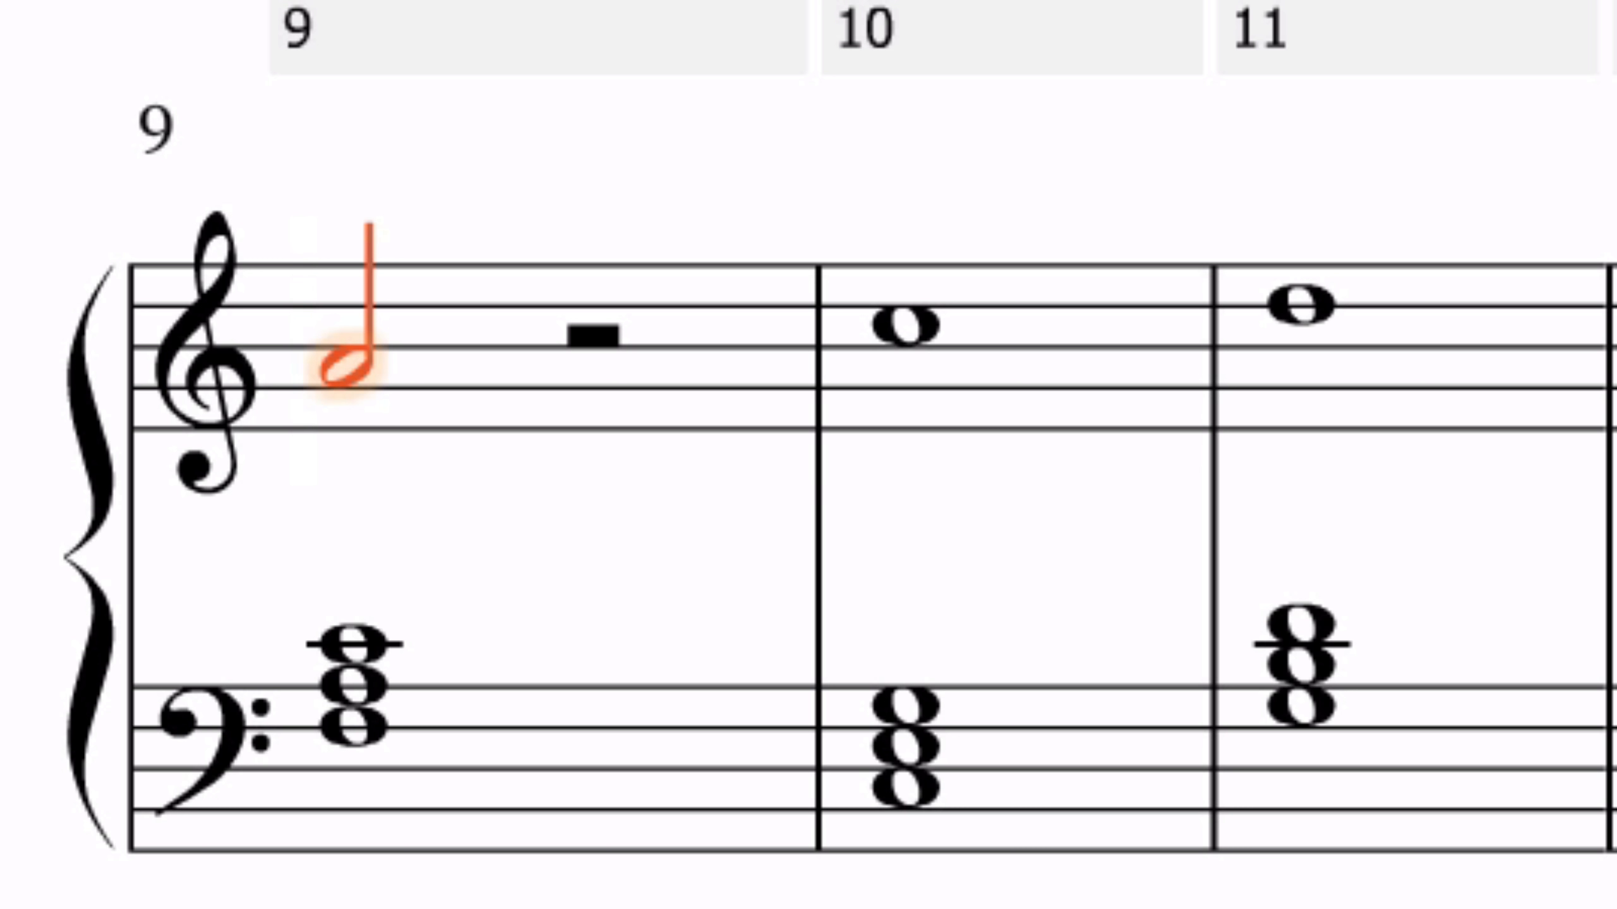
key(Right)
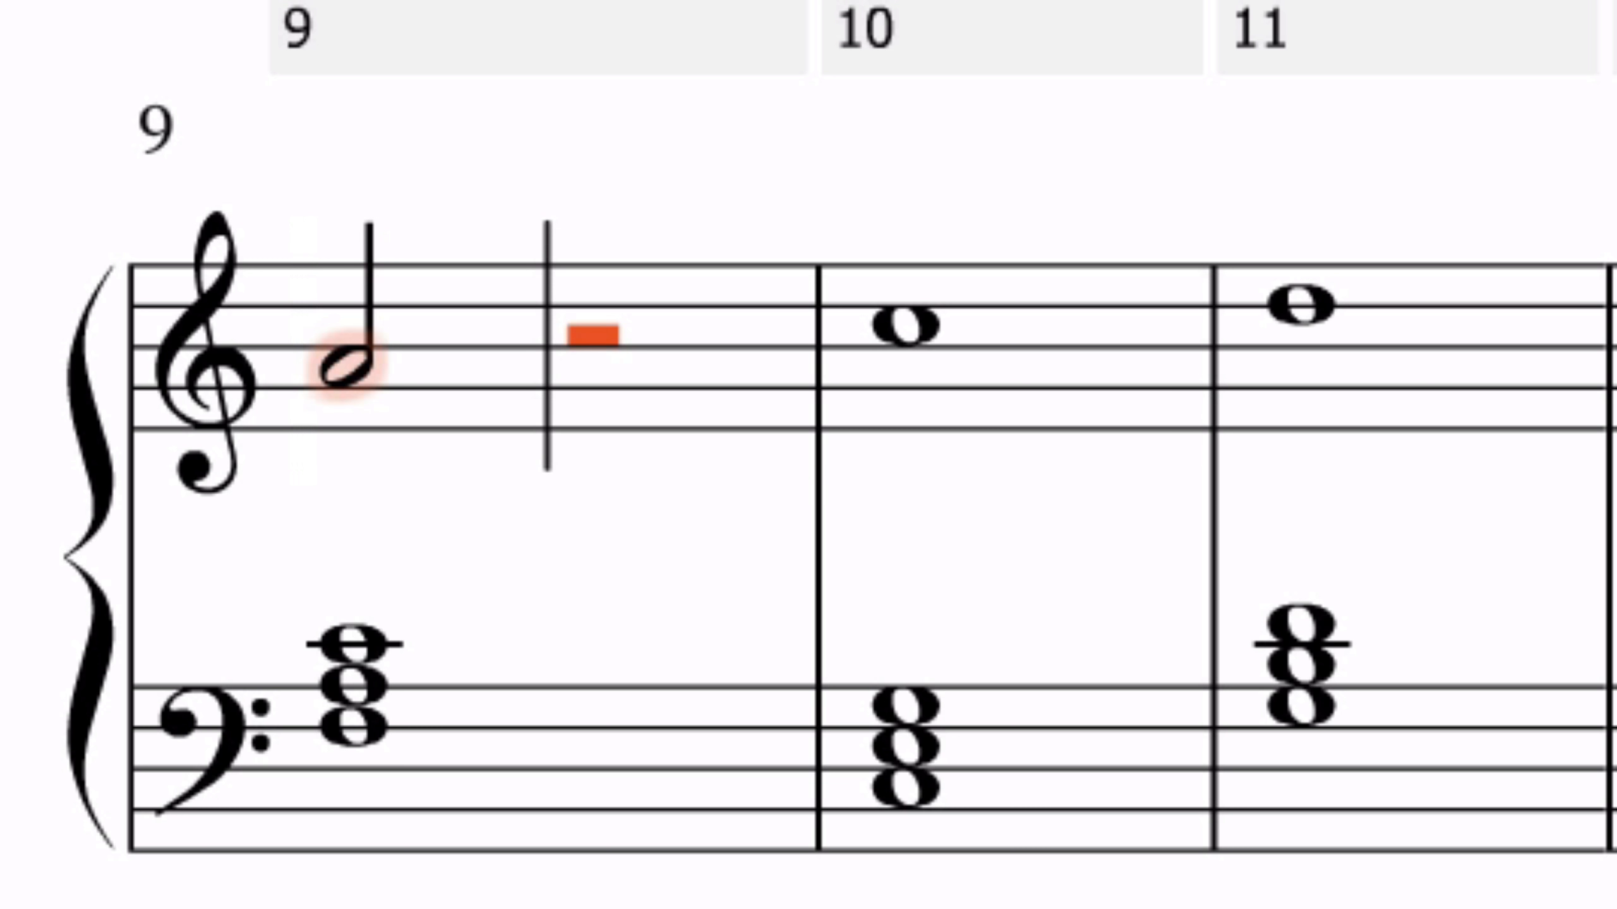
key(b)
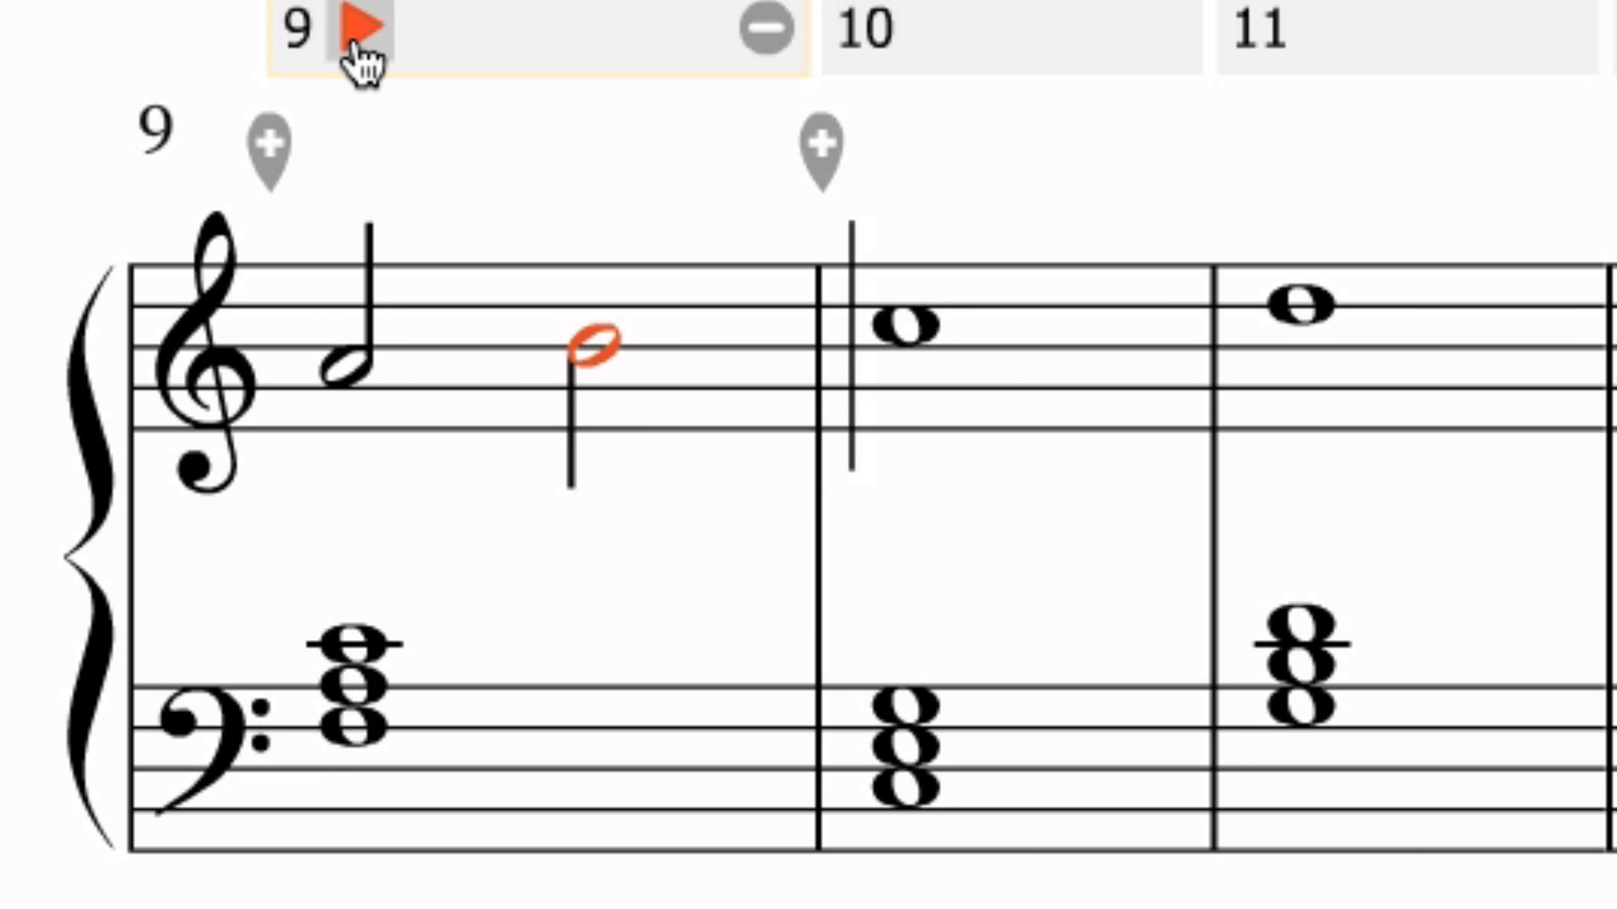
click(353, 45)
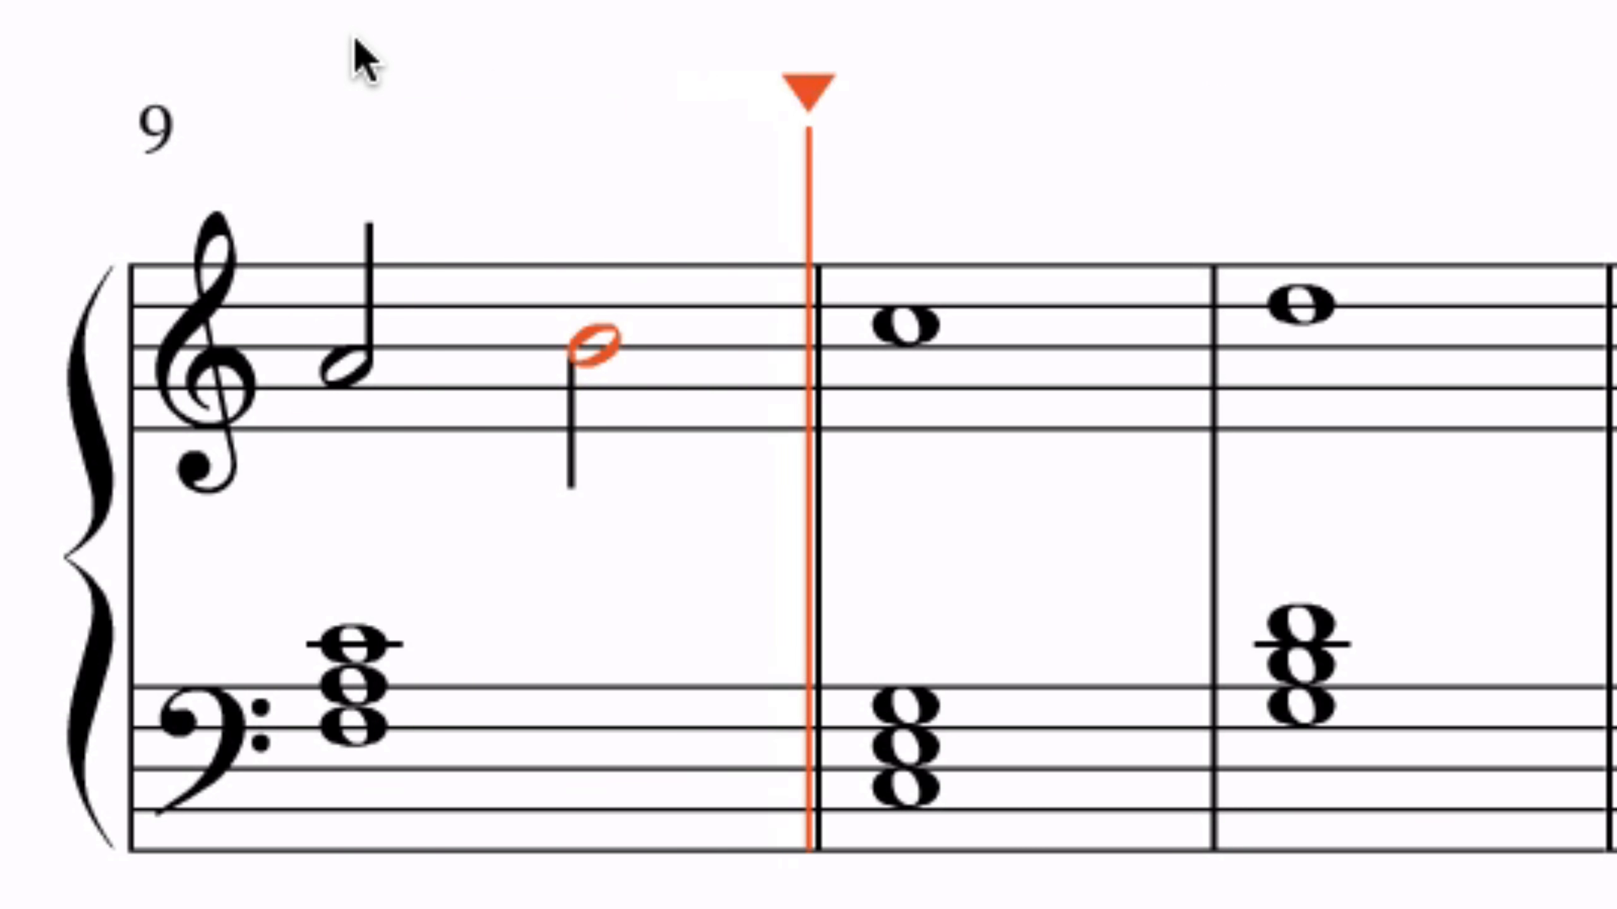
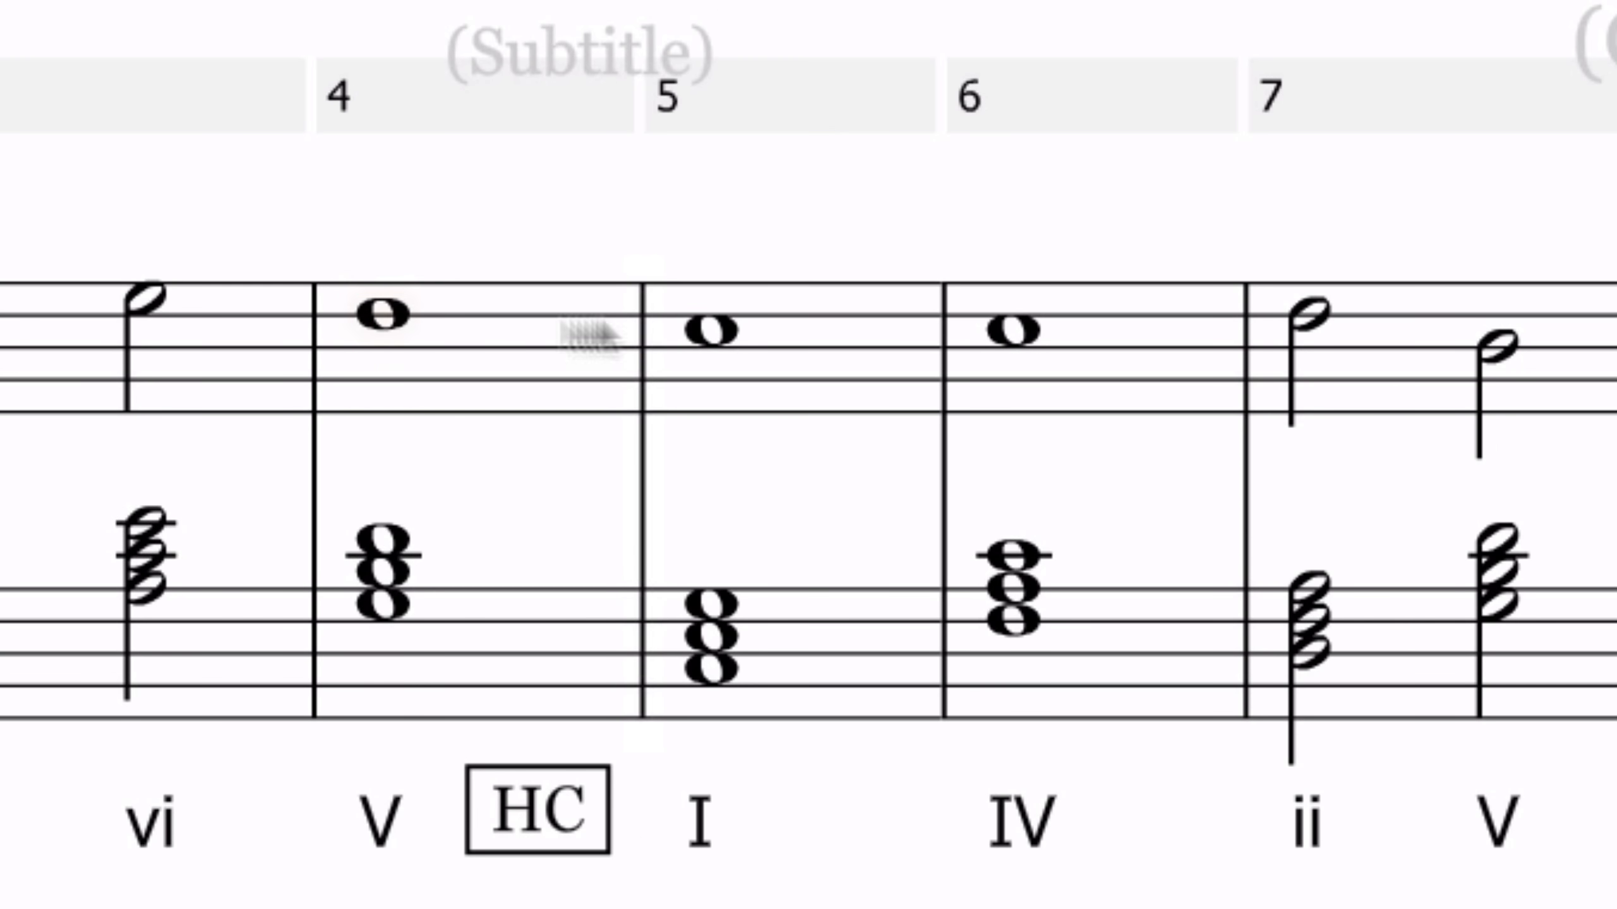
- Change treble measure 5 to a half-note D followed by a half-note C, and play back from measure 4
click(711, 334)
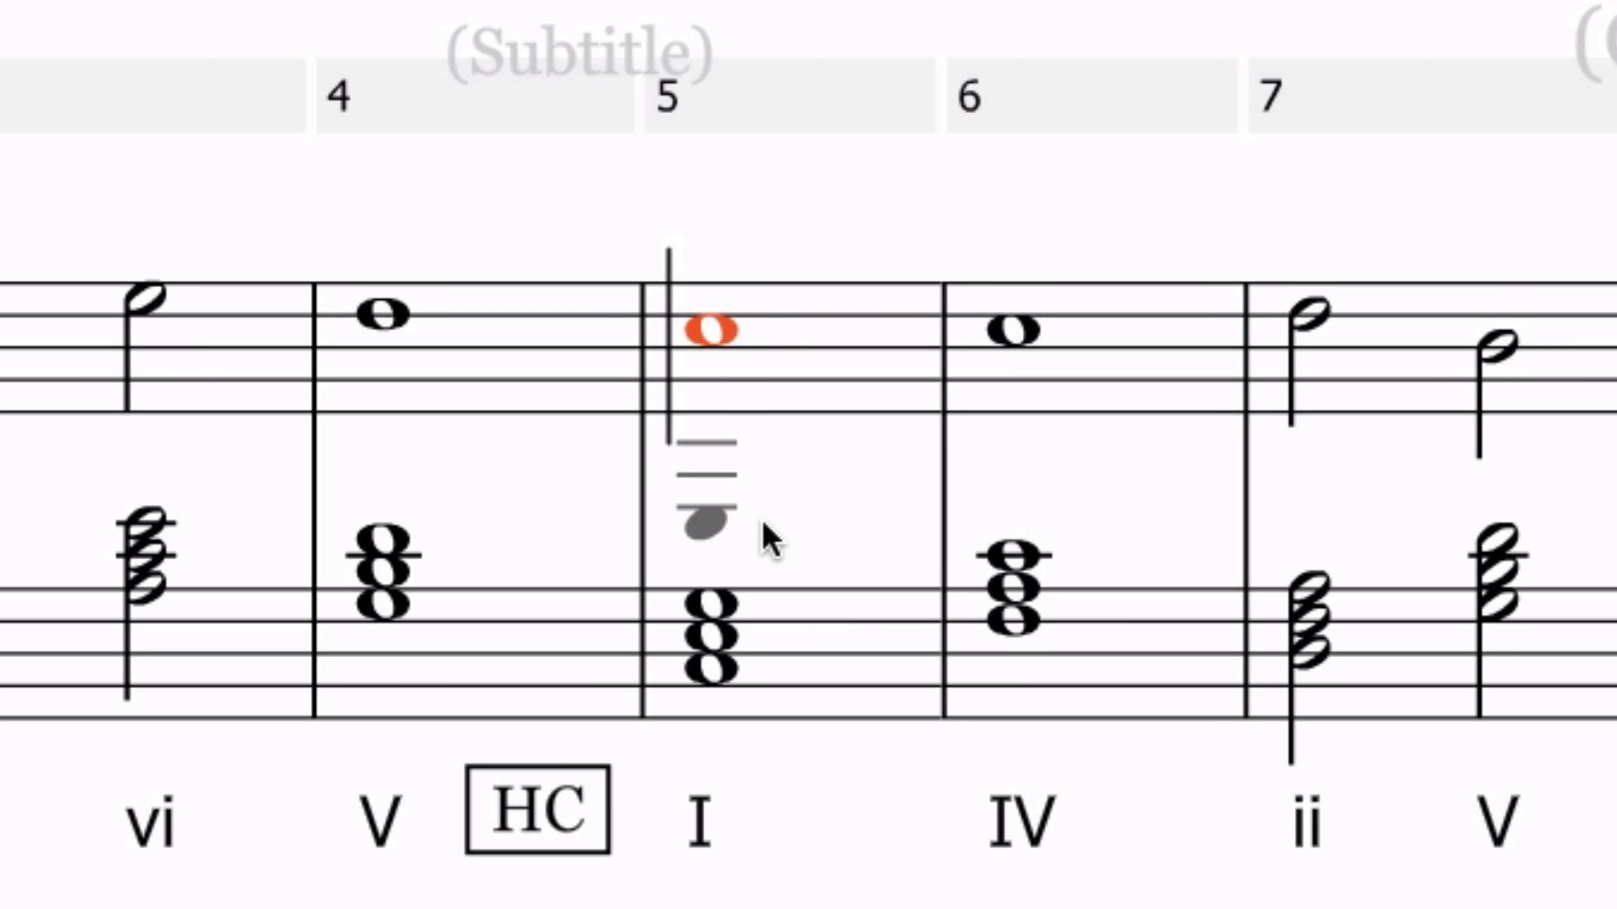
key(Up)
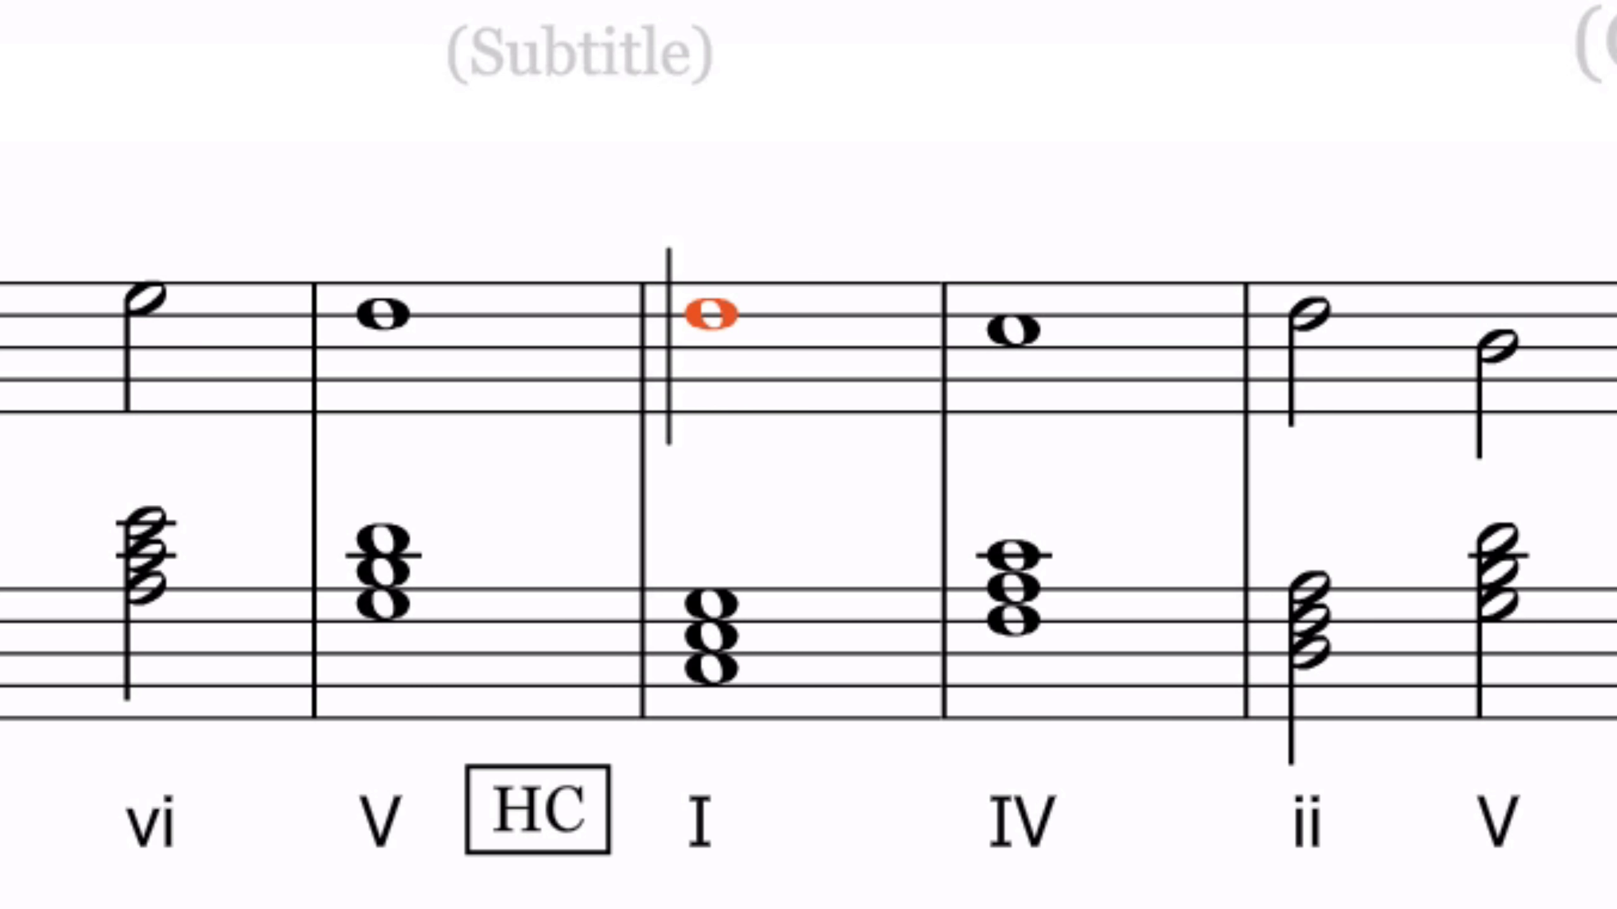
key(6)
key(n)
key(Right)
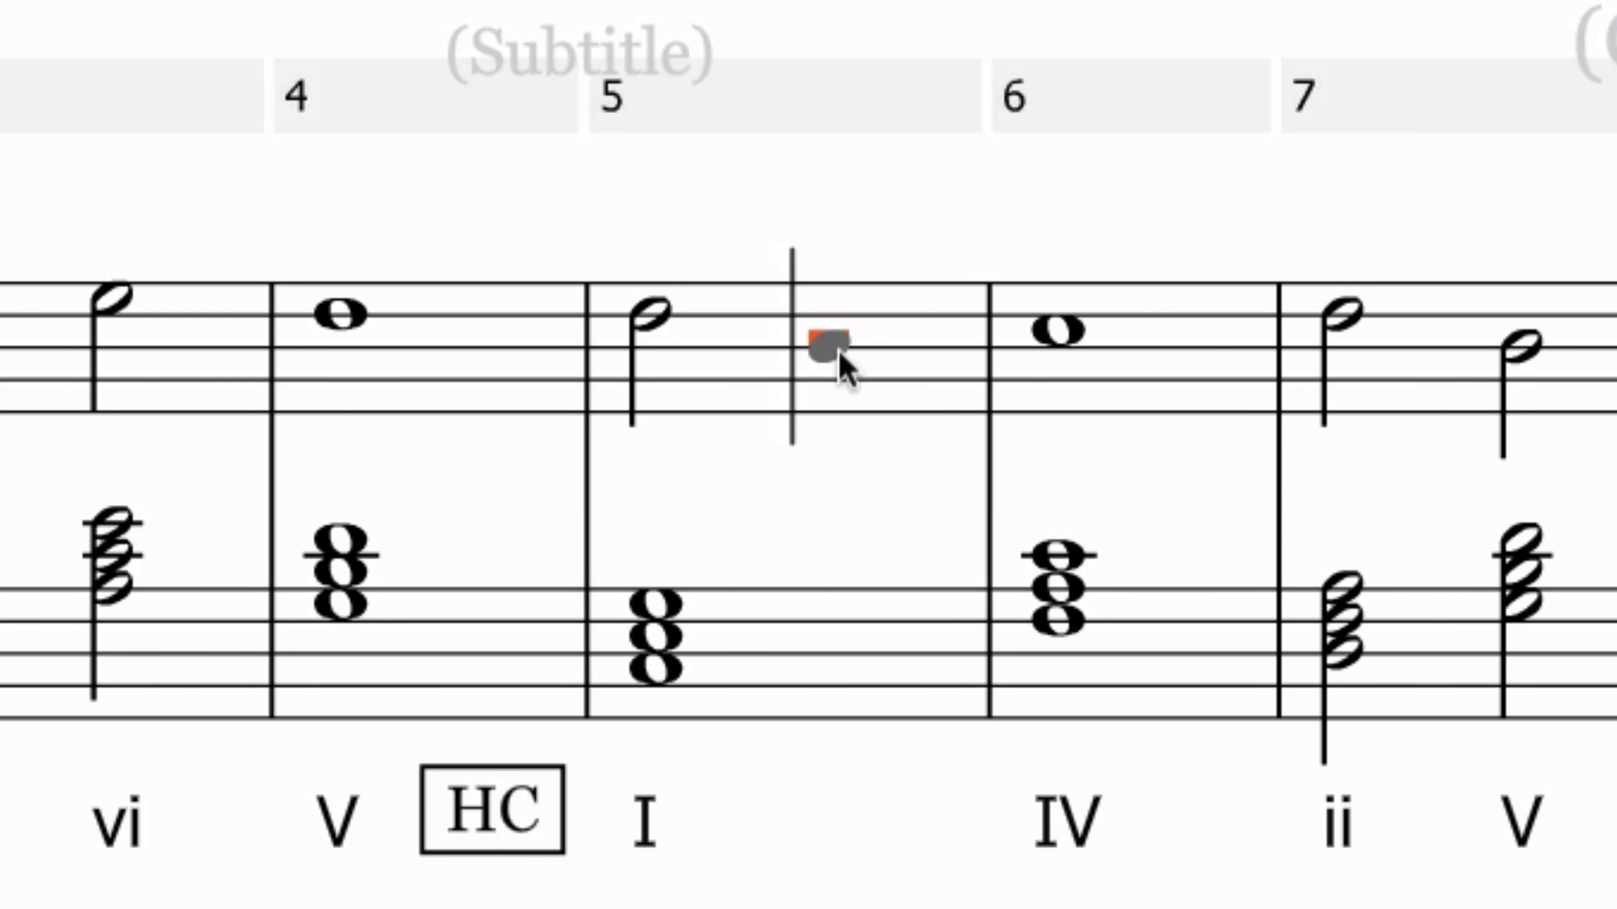
key(c)
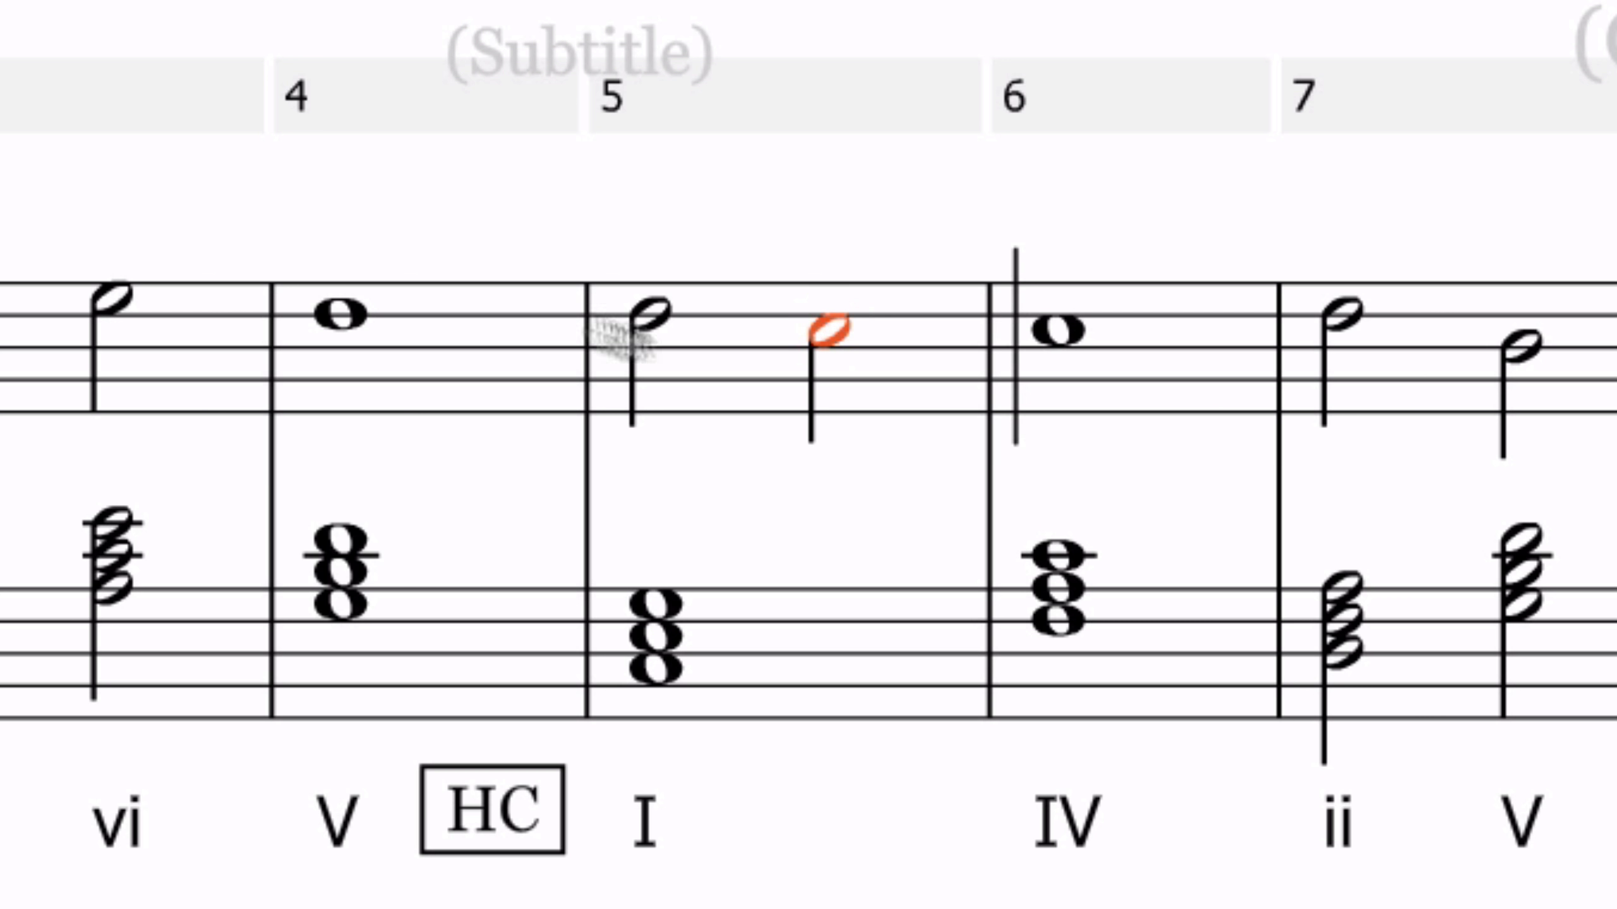
click(341, 109)
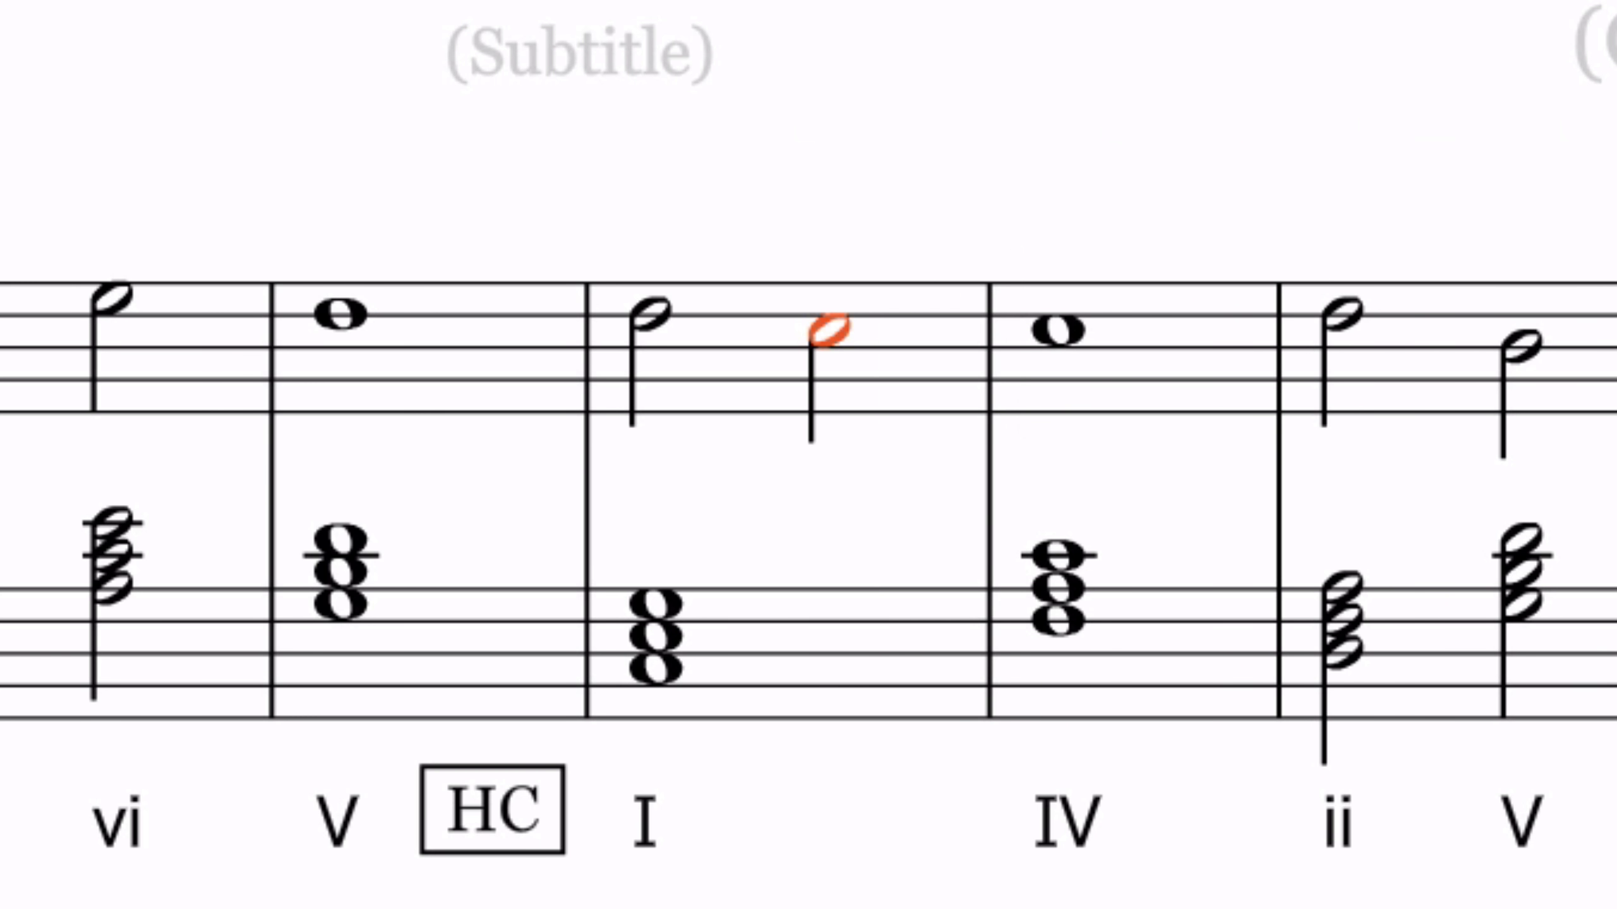
- Add the text label "App." to the first treble note of measure 5
click(660, 683)
click(652, 340)
text(App.)
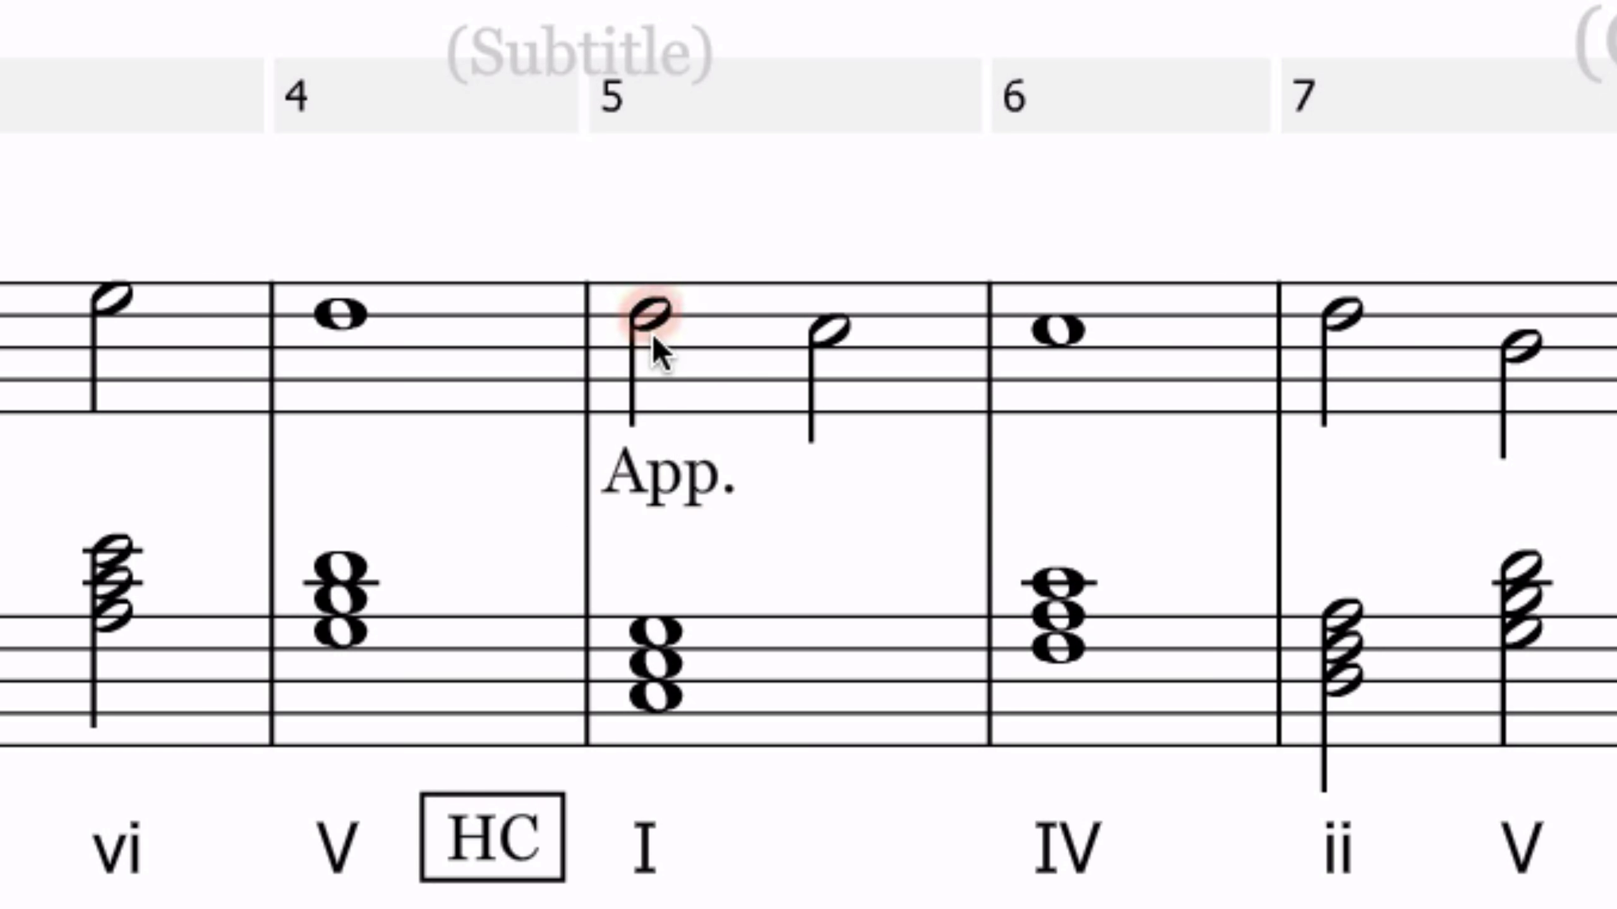
- Change the measure 5 text label to "sus 9-8" and move it slightly down, clear of the note stems
double_click(670, 500)
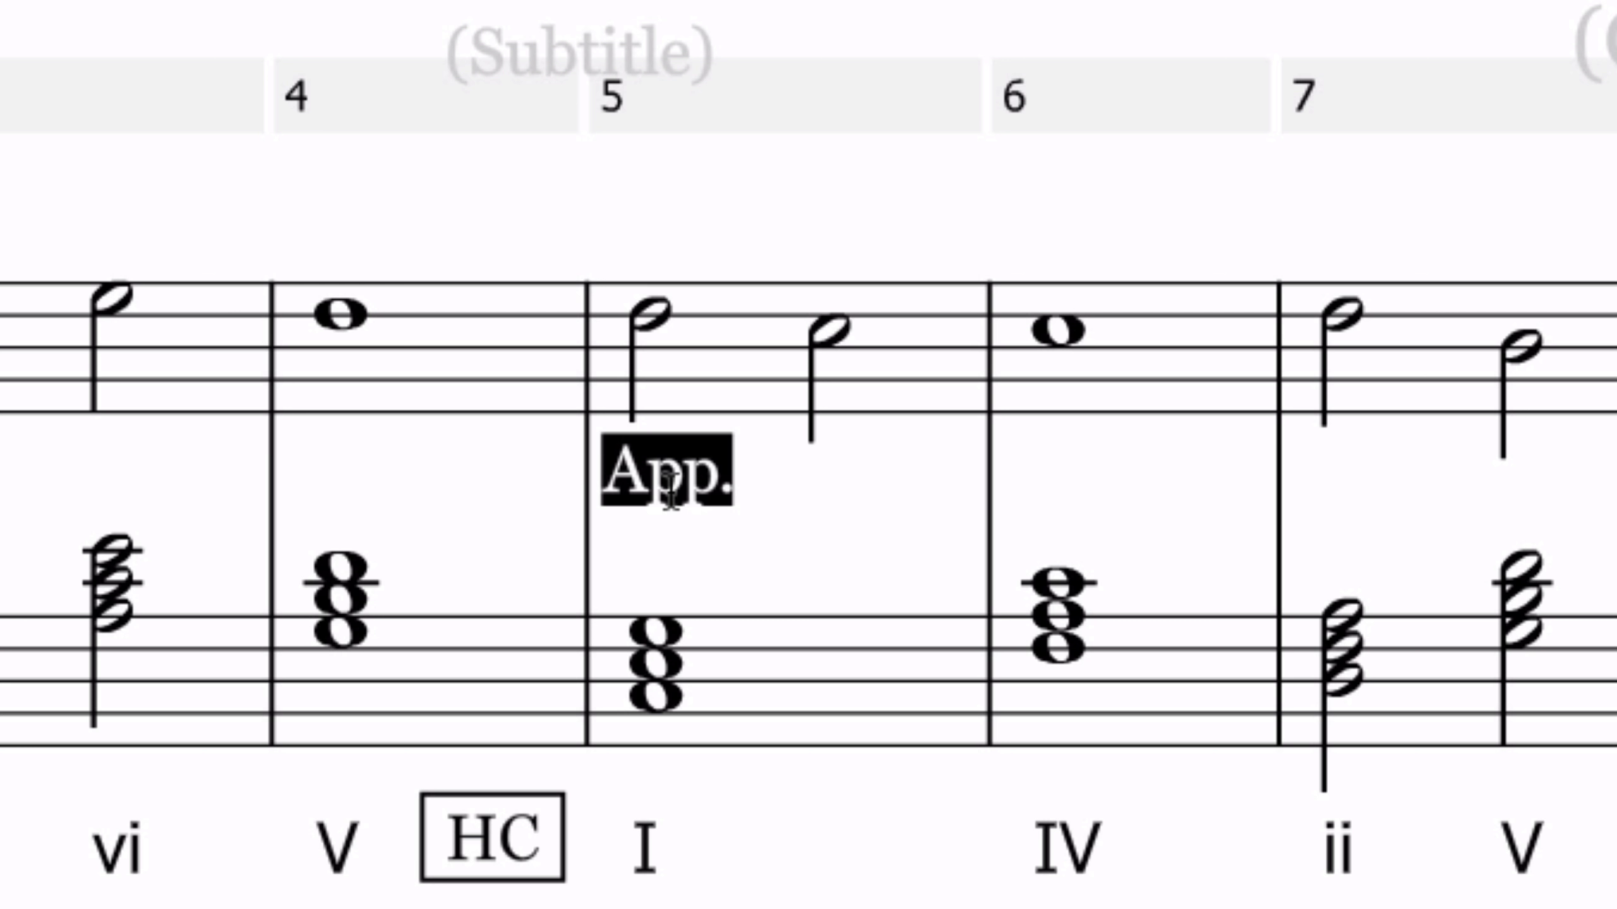
text(sus 9)
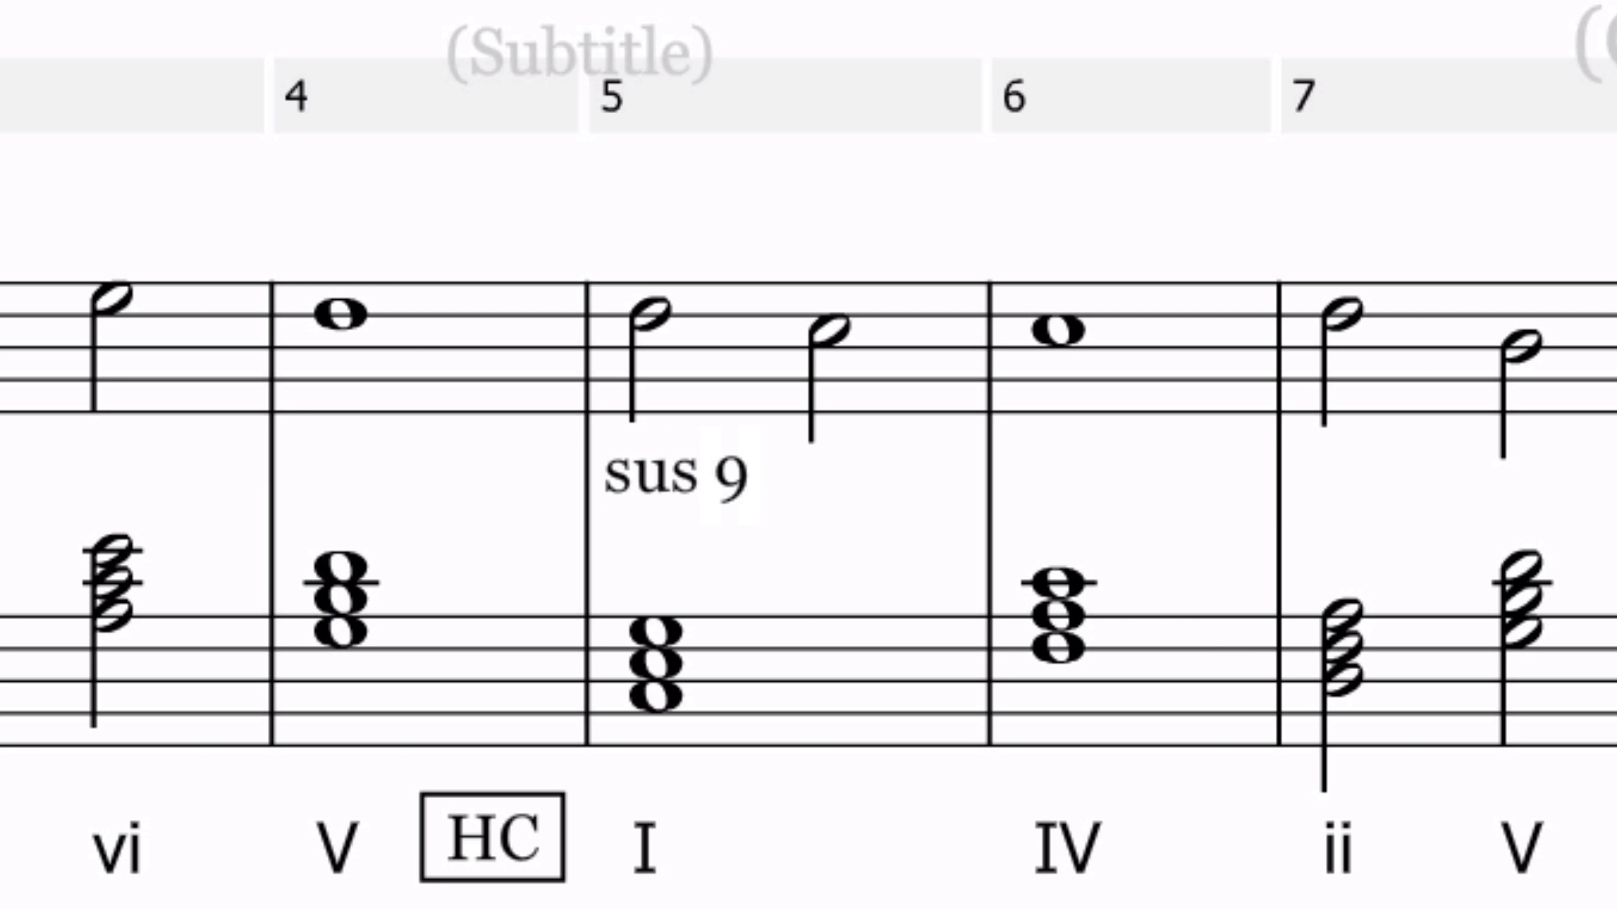
text(-8)
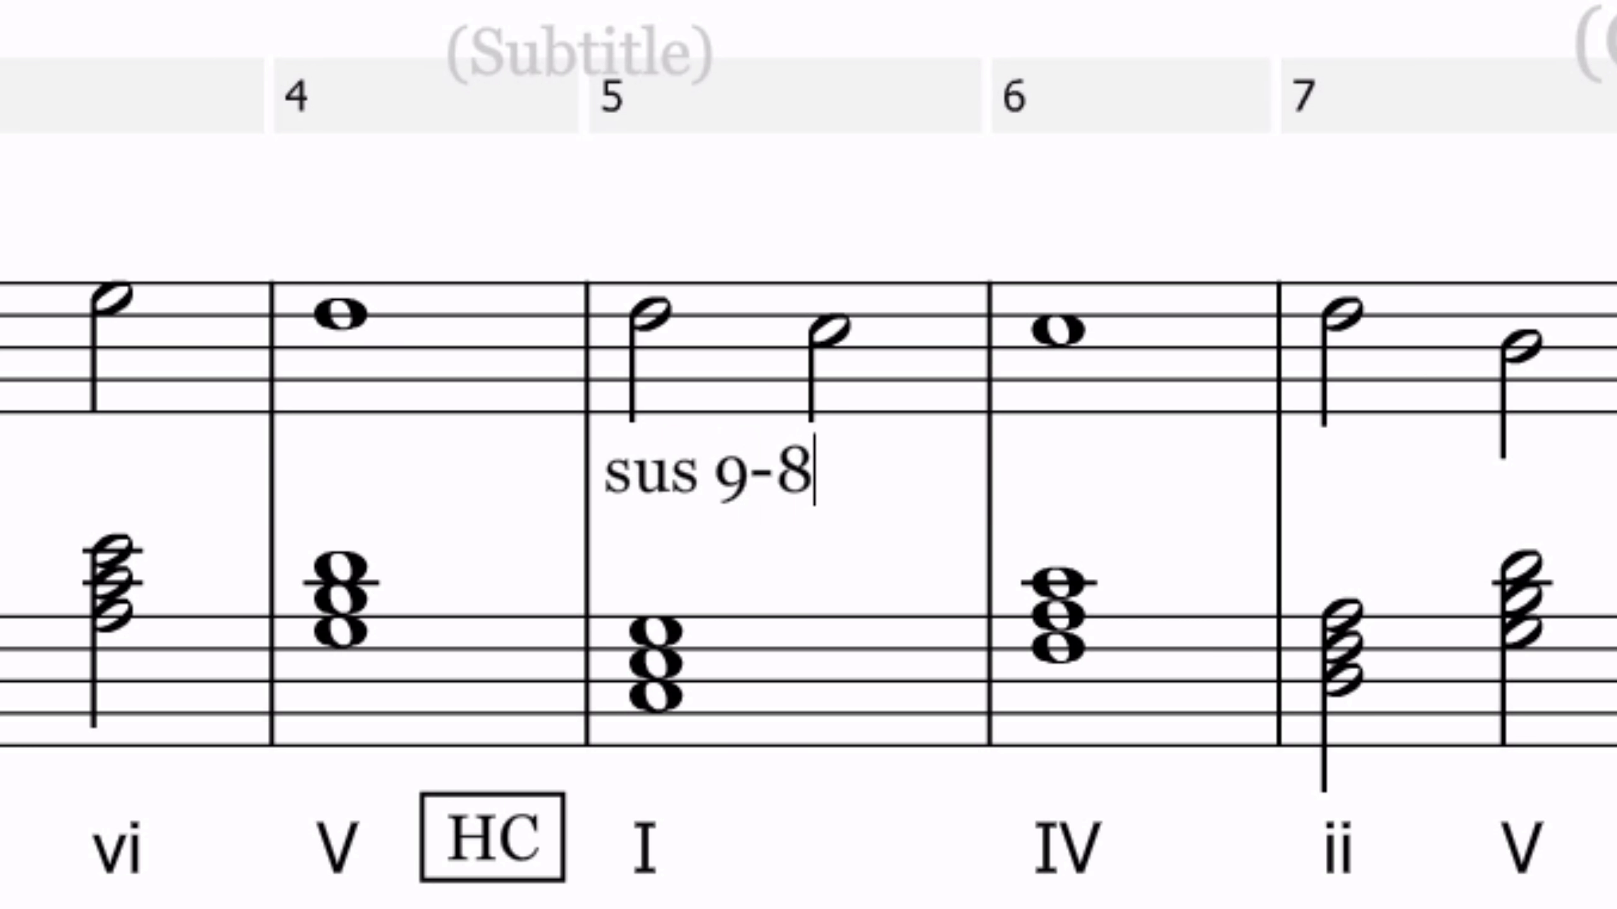
key(Escape)
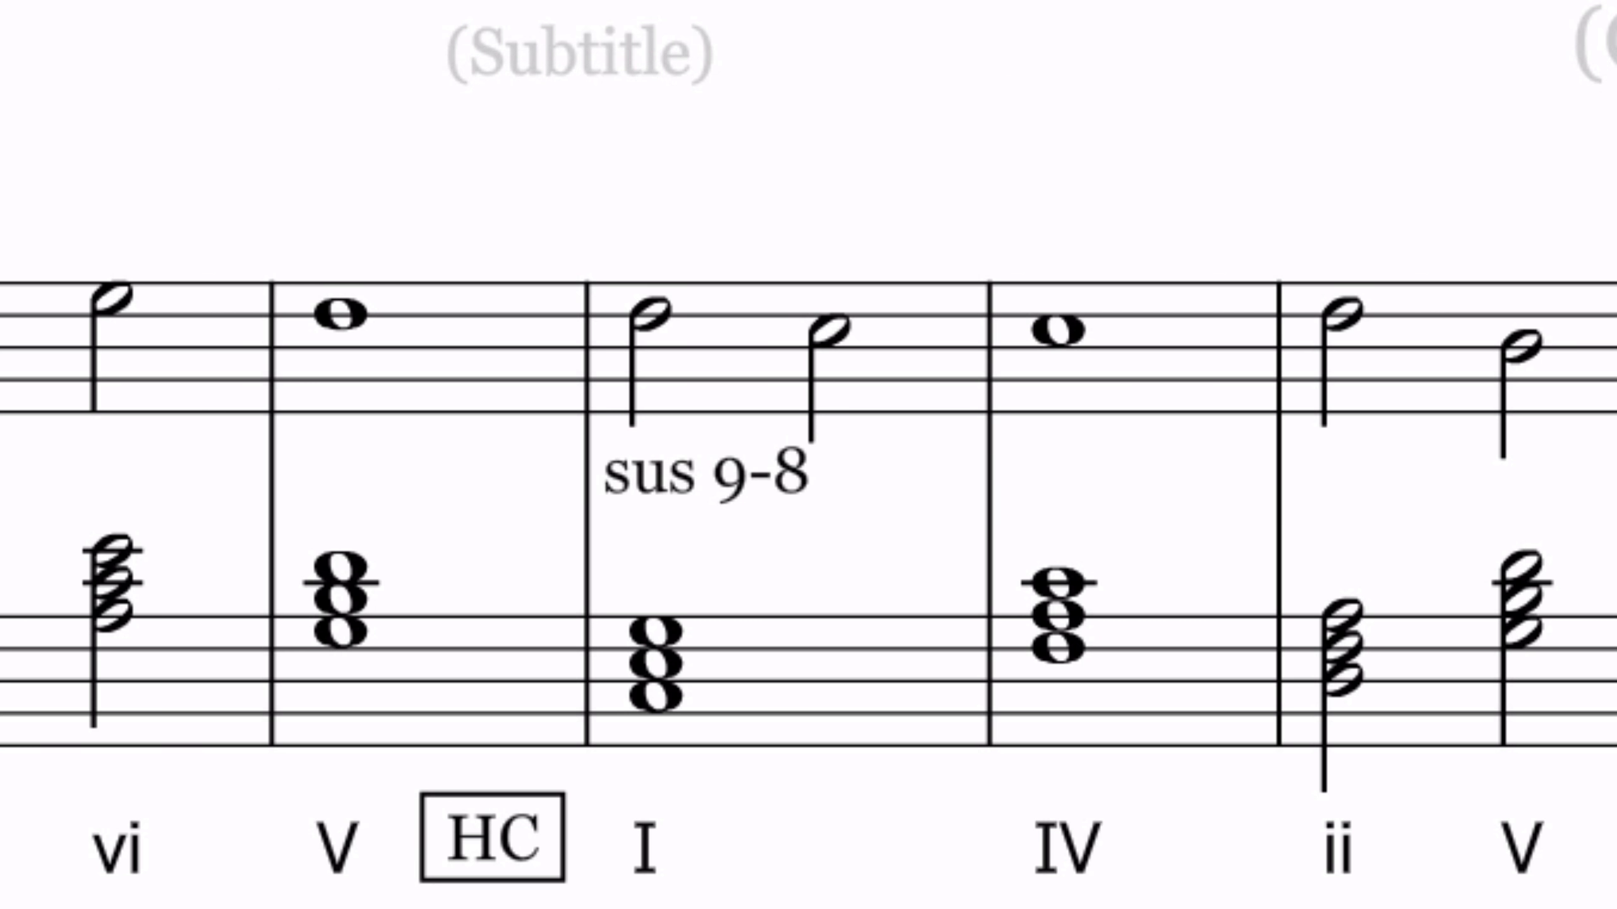
click(716, 490)
drag(712, 518, 724, 510)
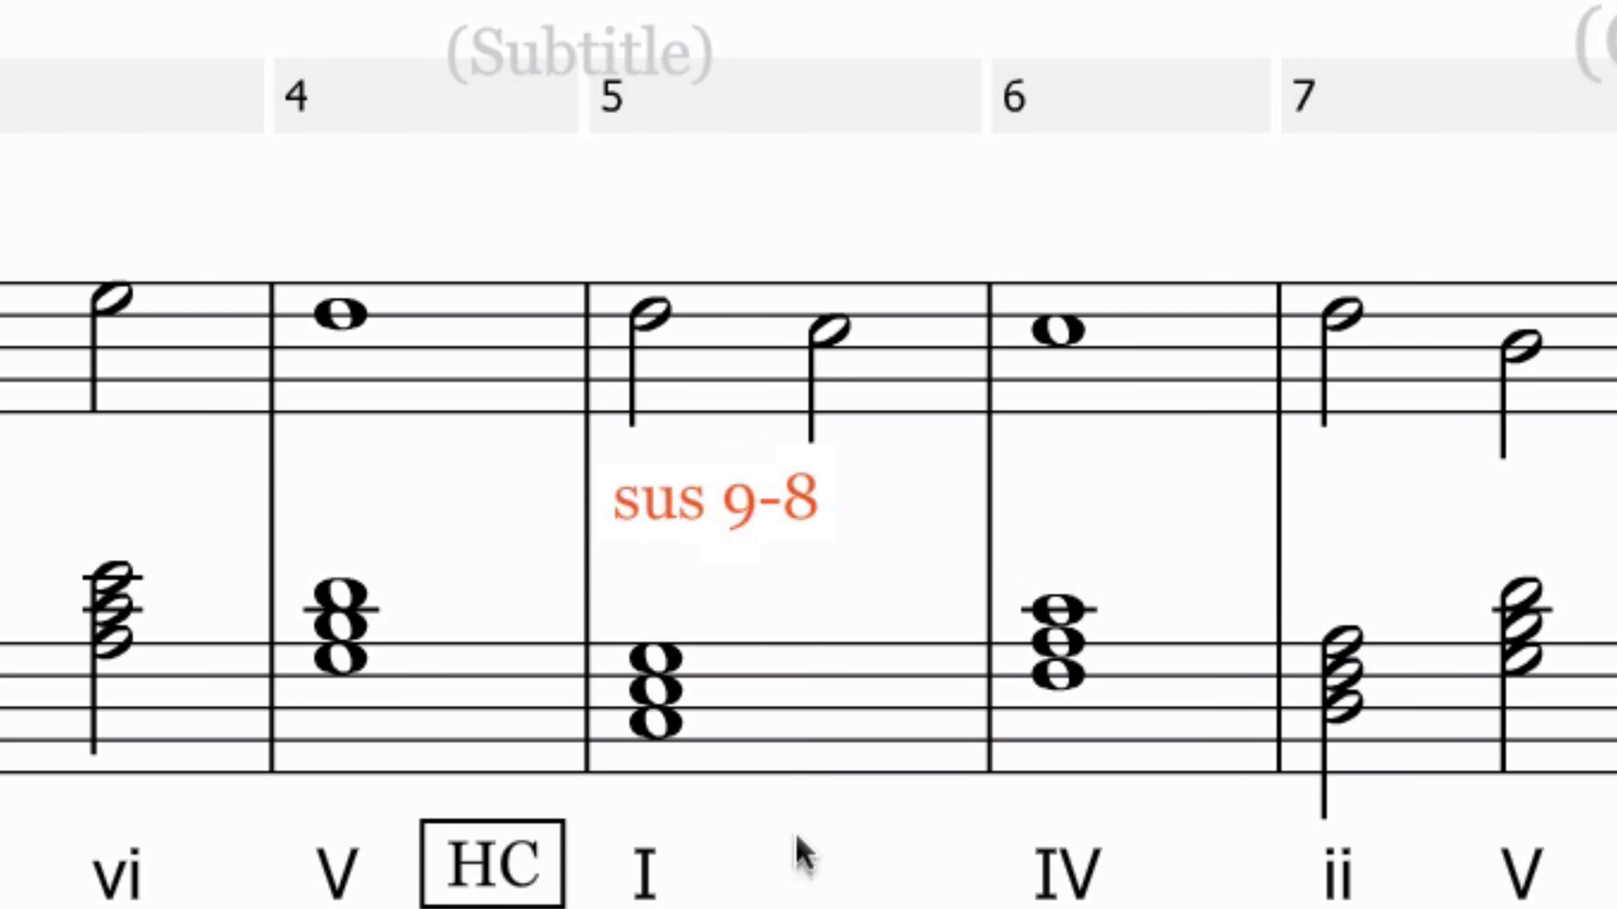
click(796, 885)
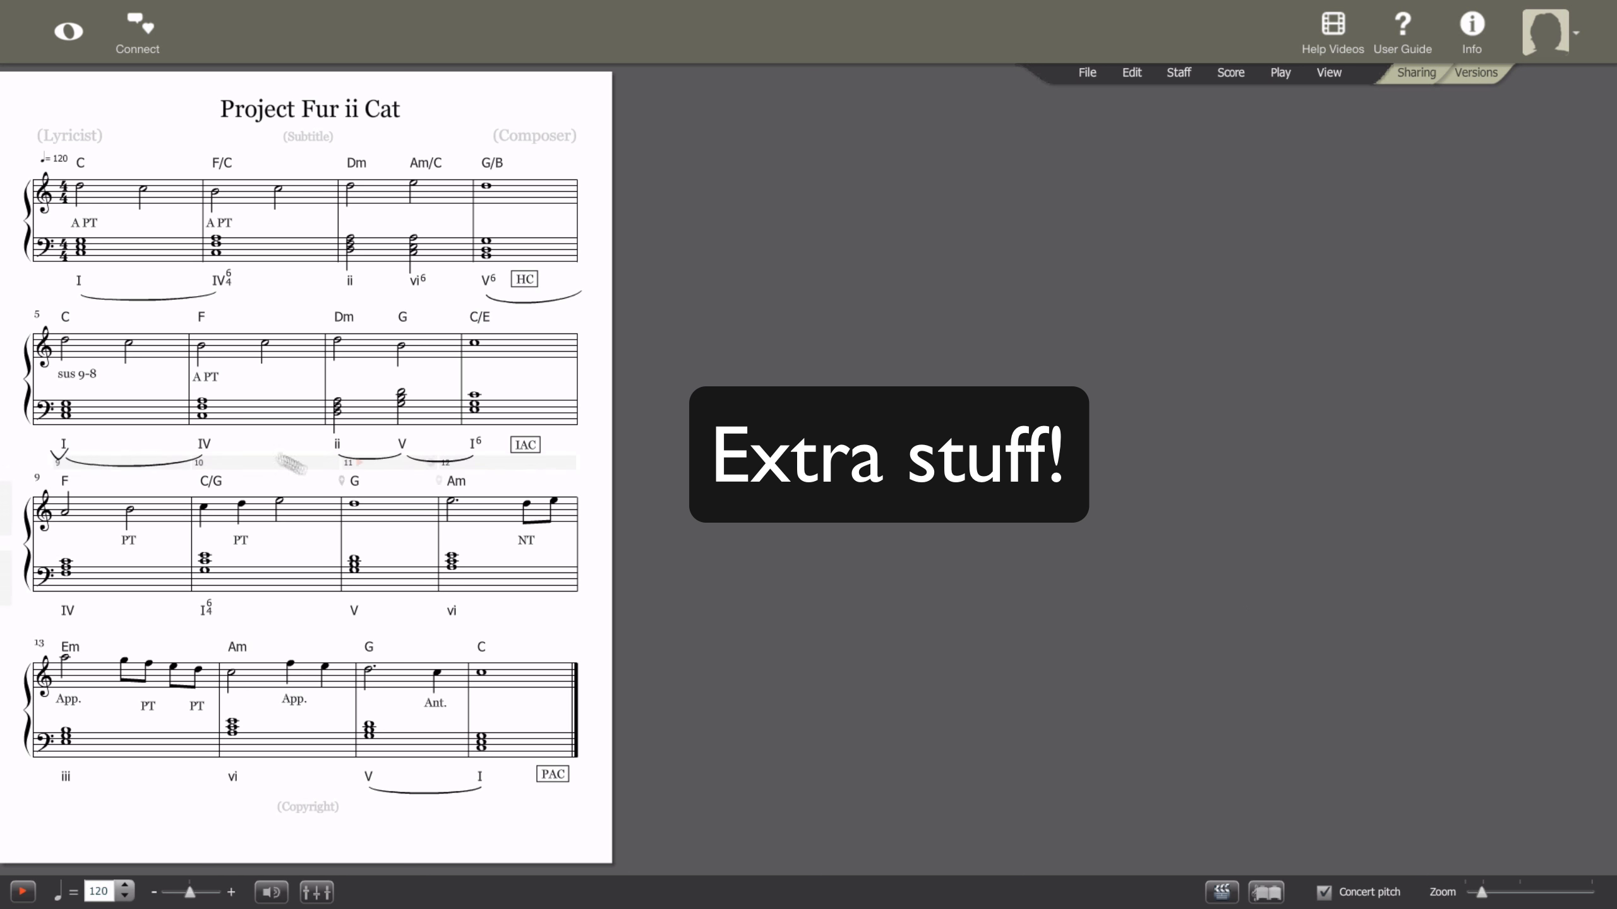
- Remove the "6 4" inversion figures from the IV chord label in measure 2, with the score enlarged
double_click(230, 283)
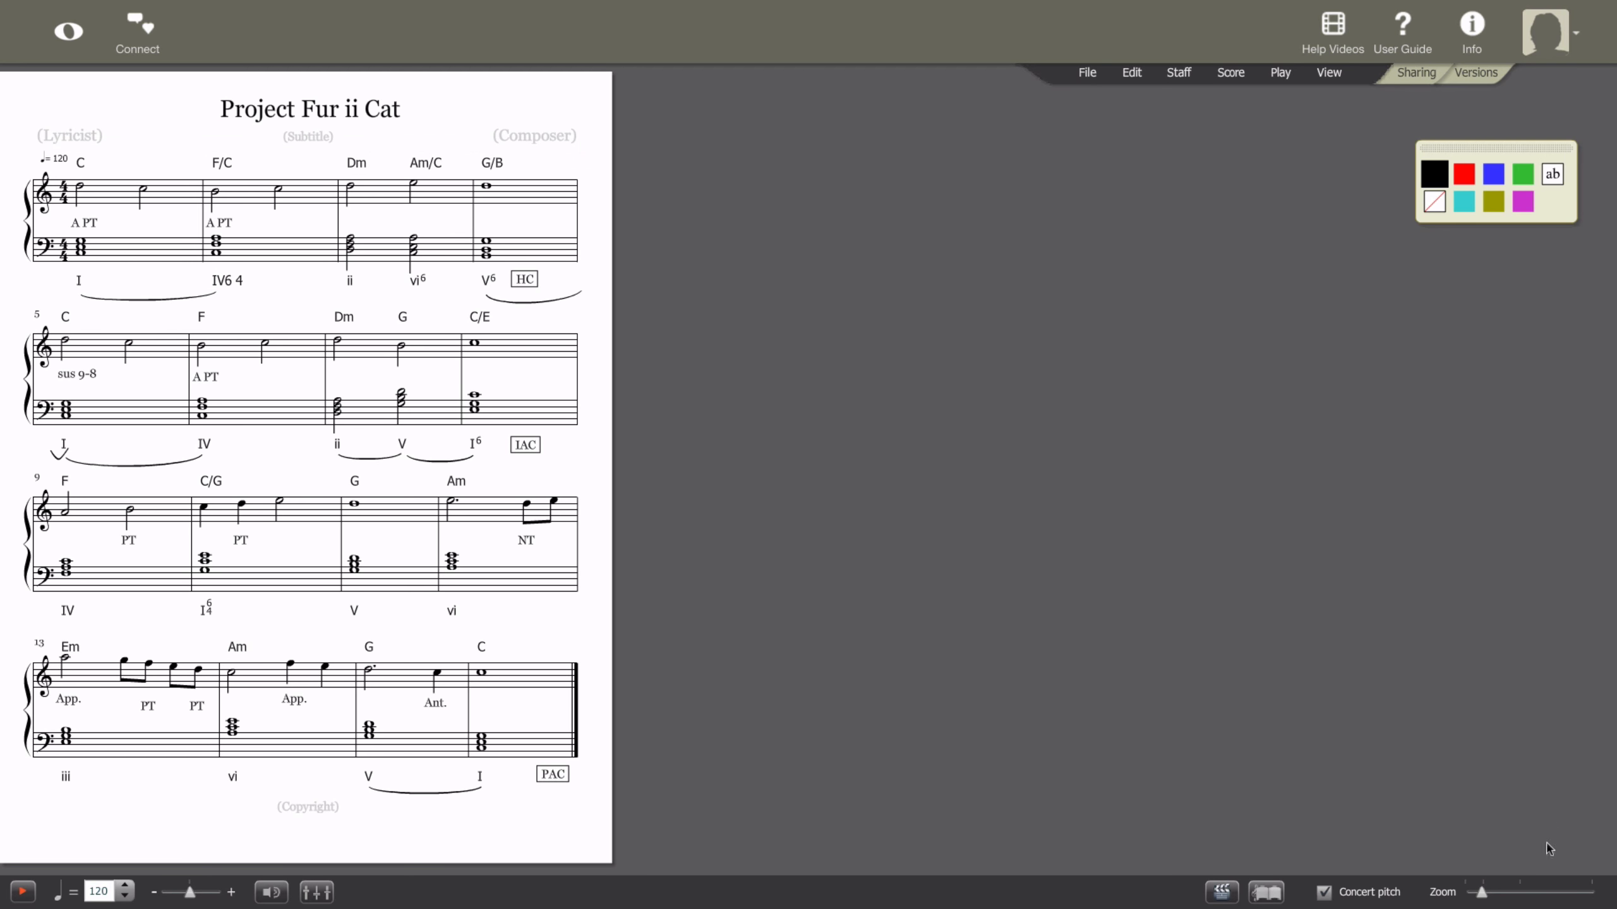
click(1535, 895)
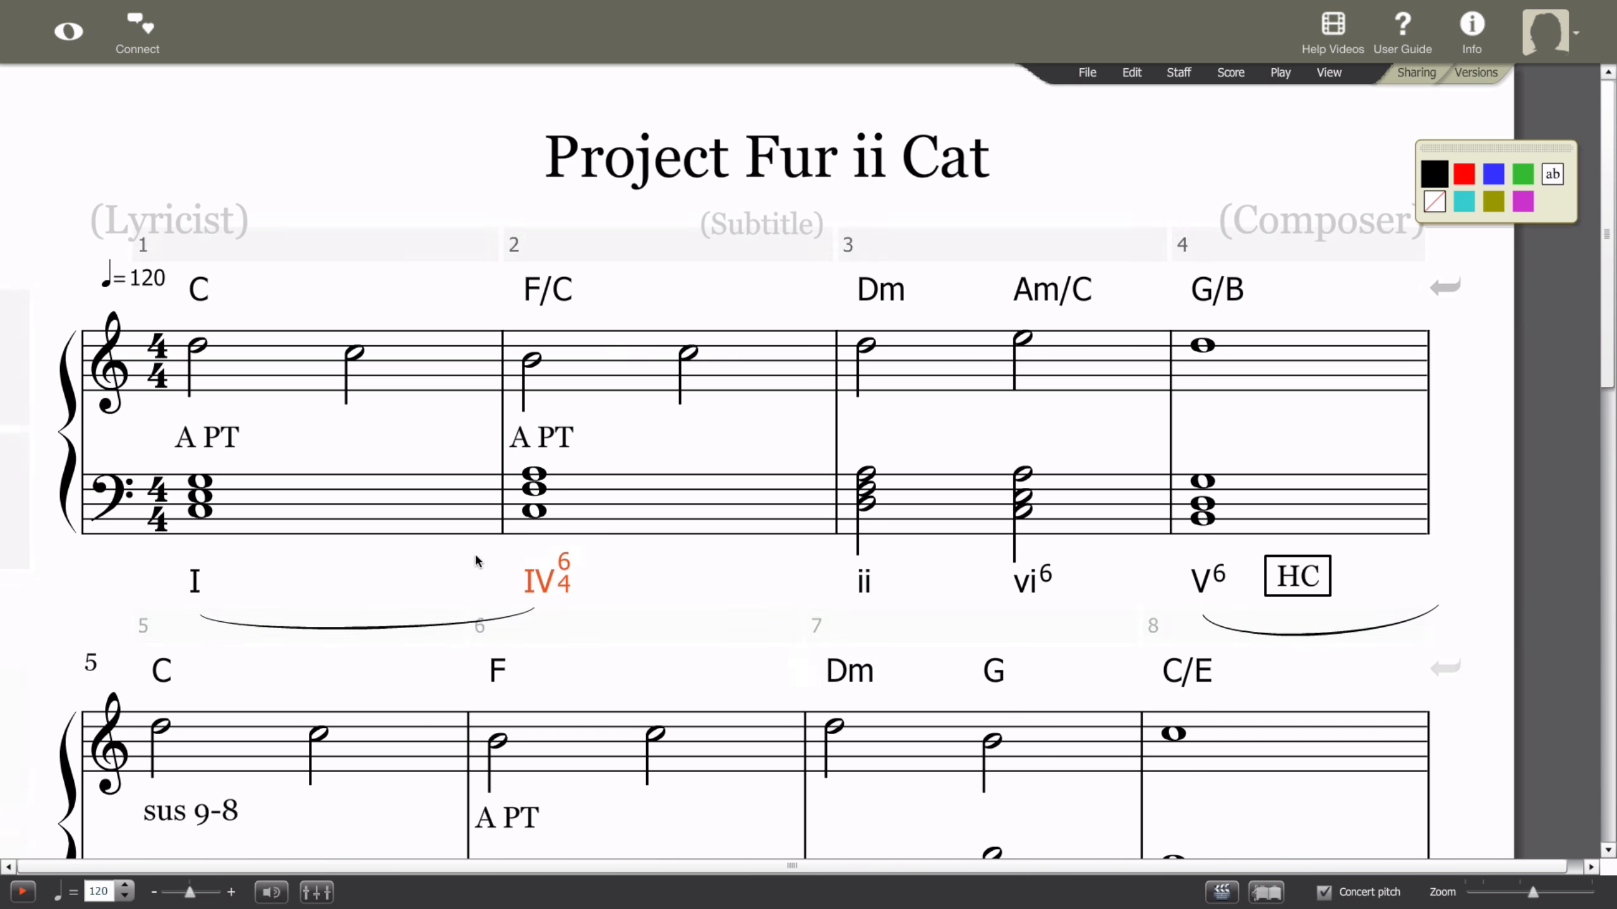
double_click(565, 582)
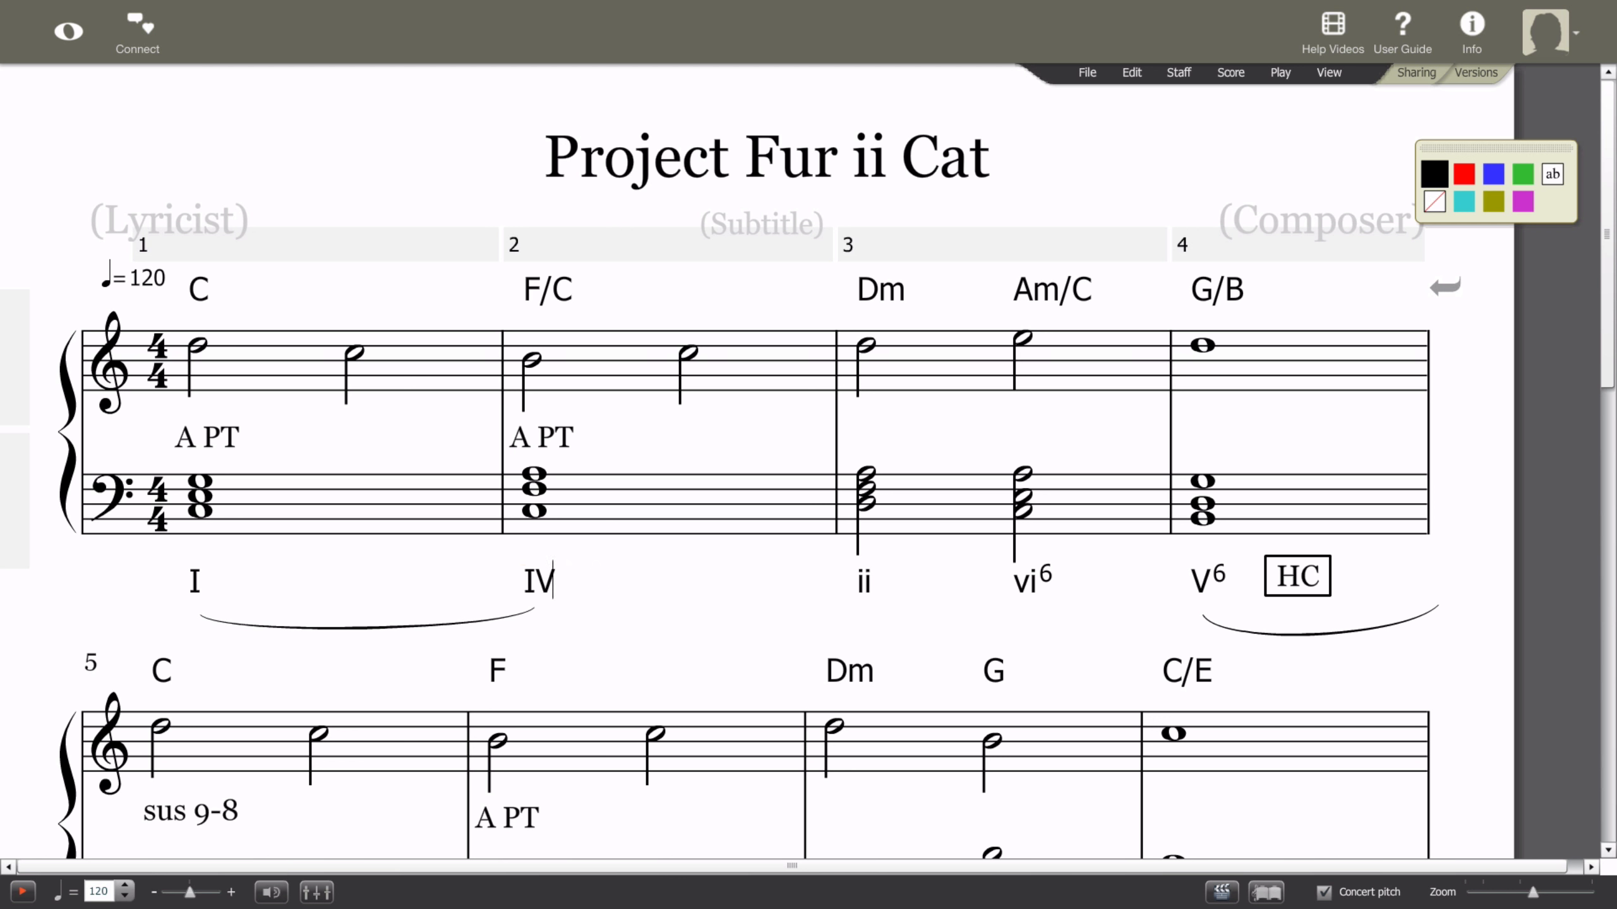
click(619, 648)
- Add the inversion figures "6 4" after the IV label in measure 2 and finish the text entry
click(548, 612)
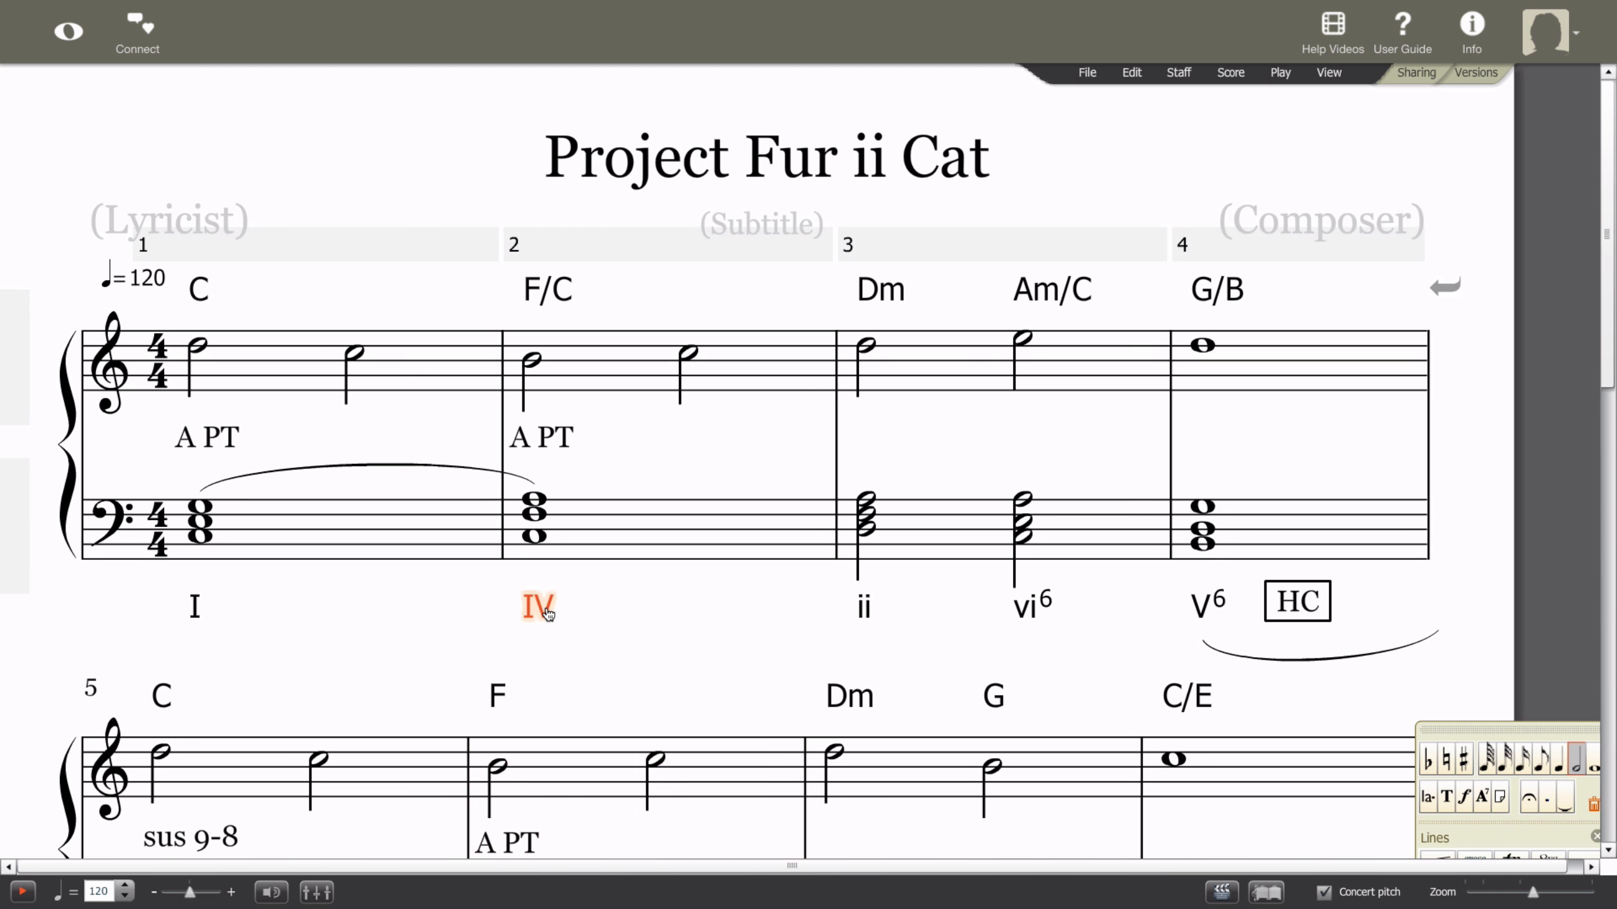
click(548, 612)
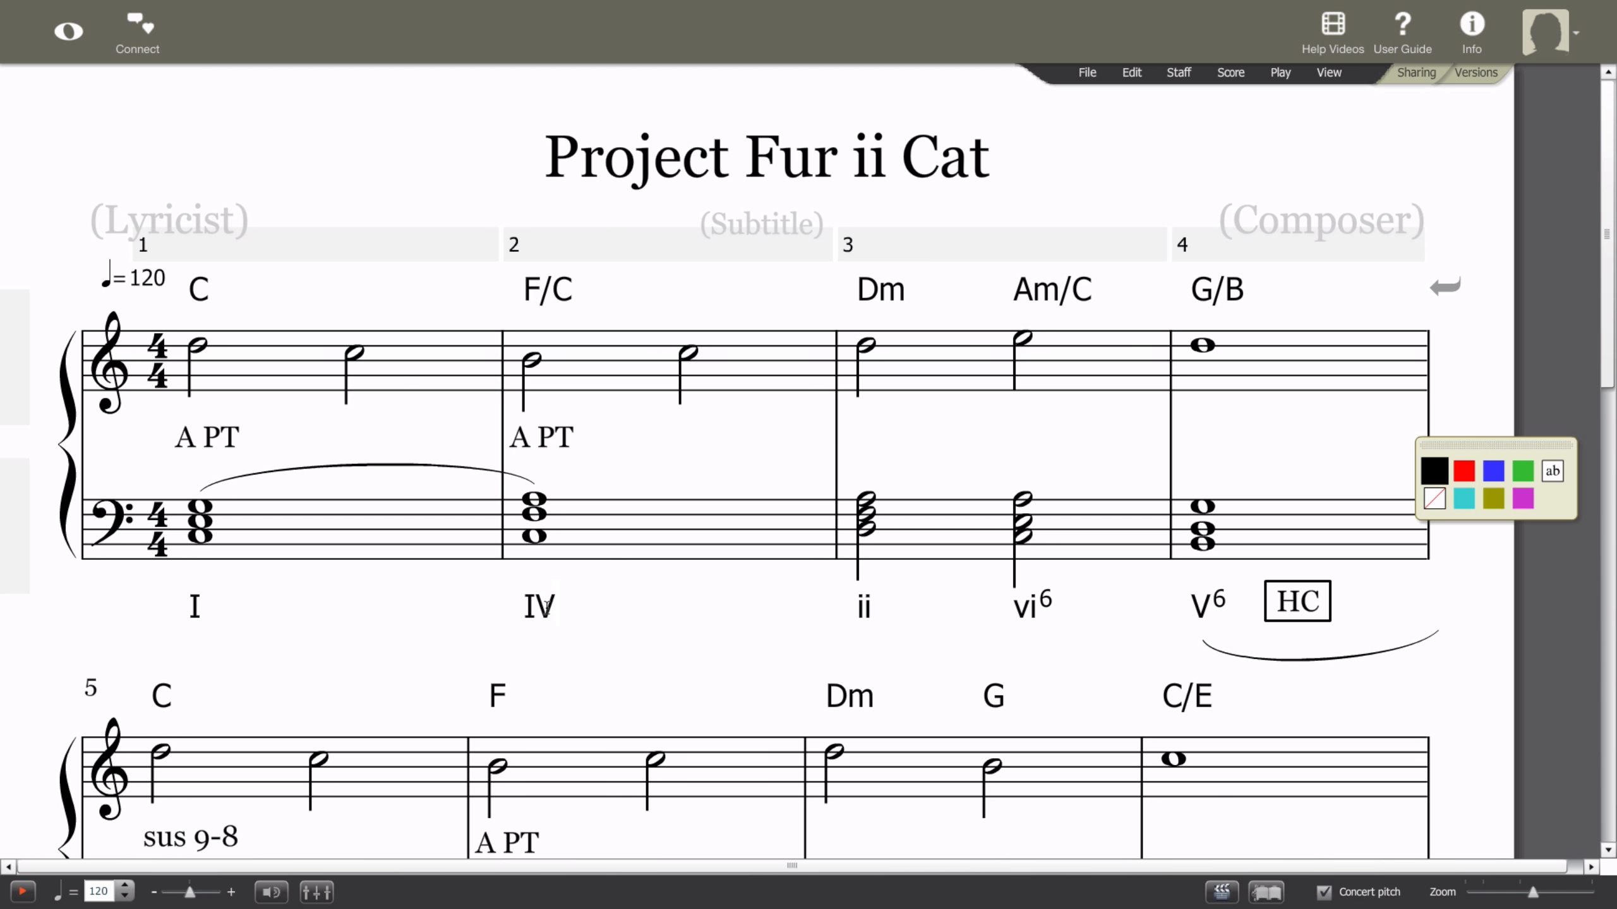
text(6 4)
key(Escape)
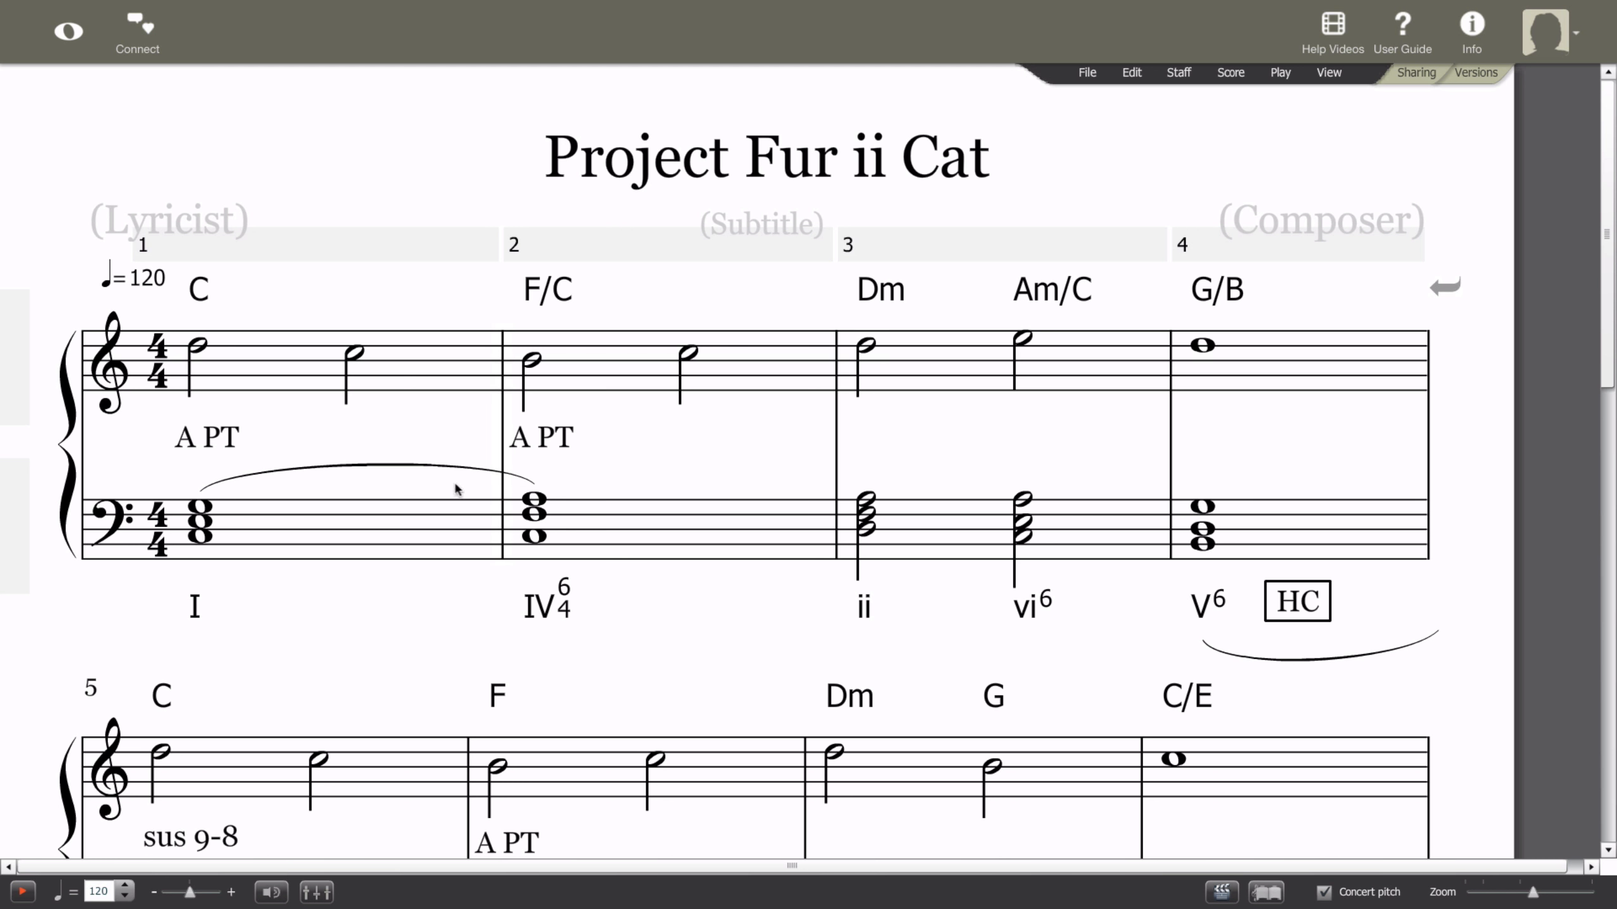
- Move the slur joining measures 1 and 2 beneath the Roman numerals and deepen its curve
drag(418, 473, 372, 639)
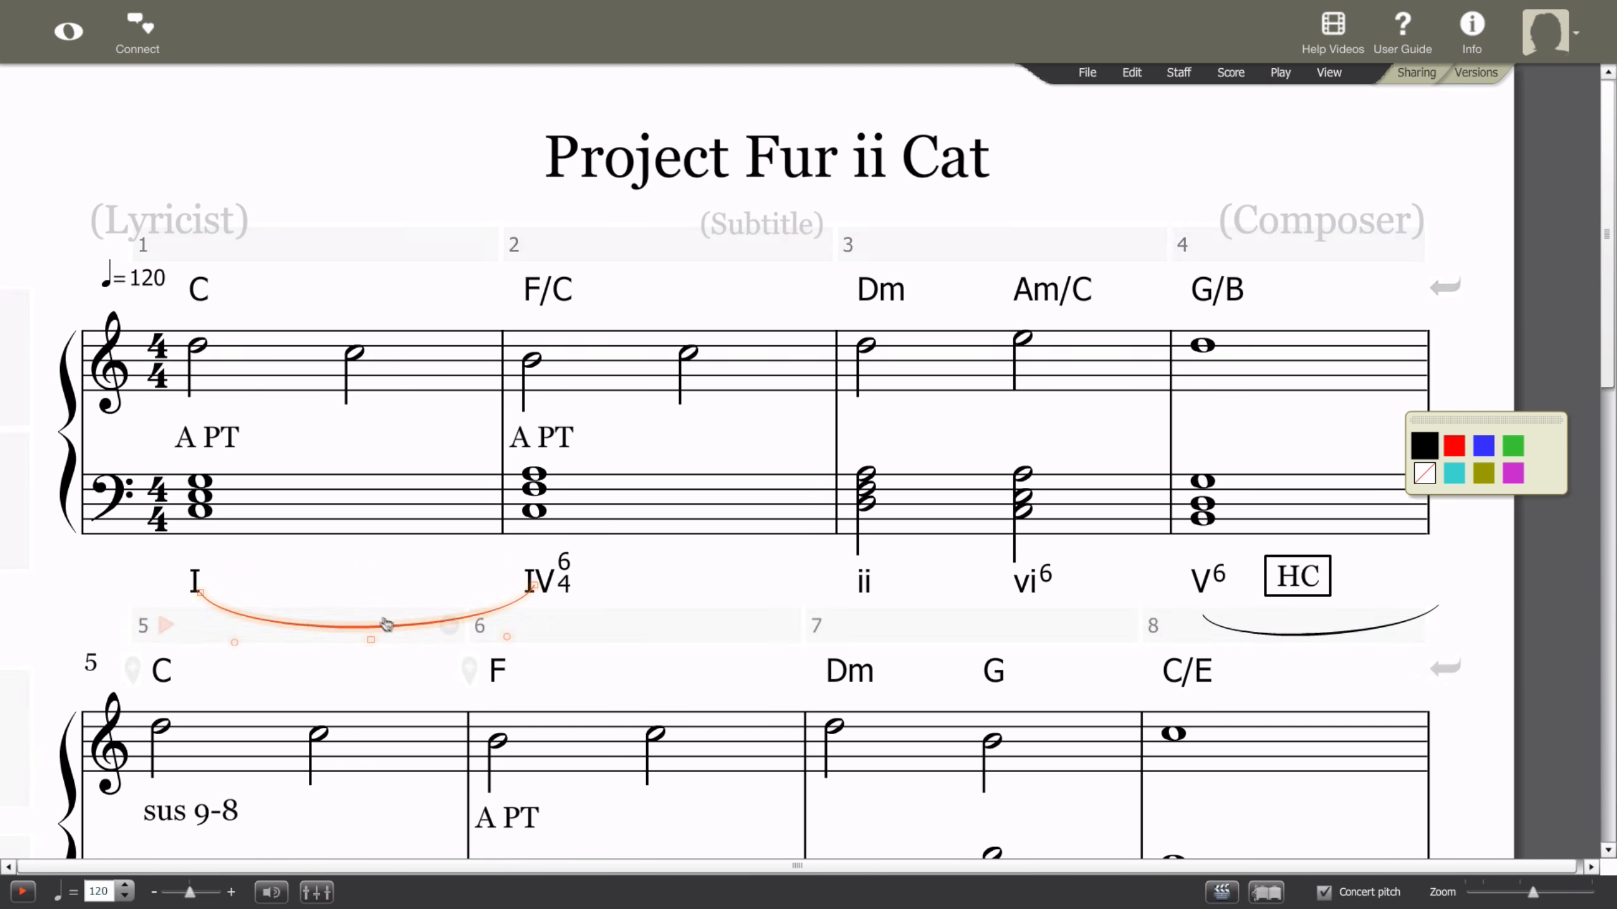
drag(370, 634, 371, 649)
click(685, 591)
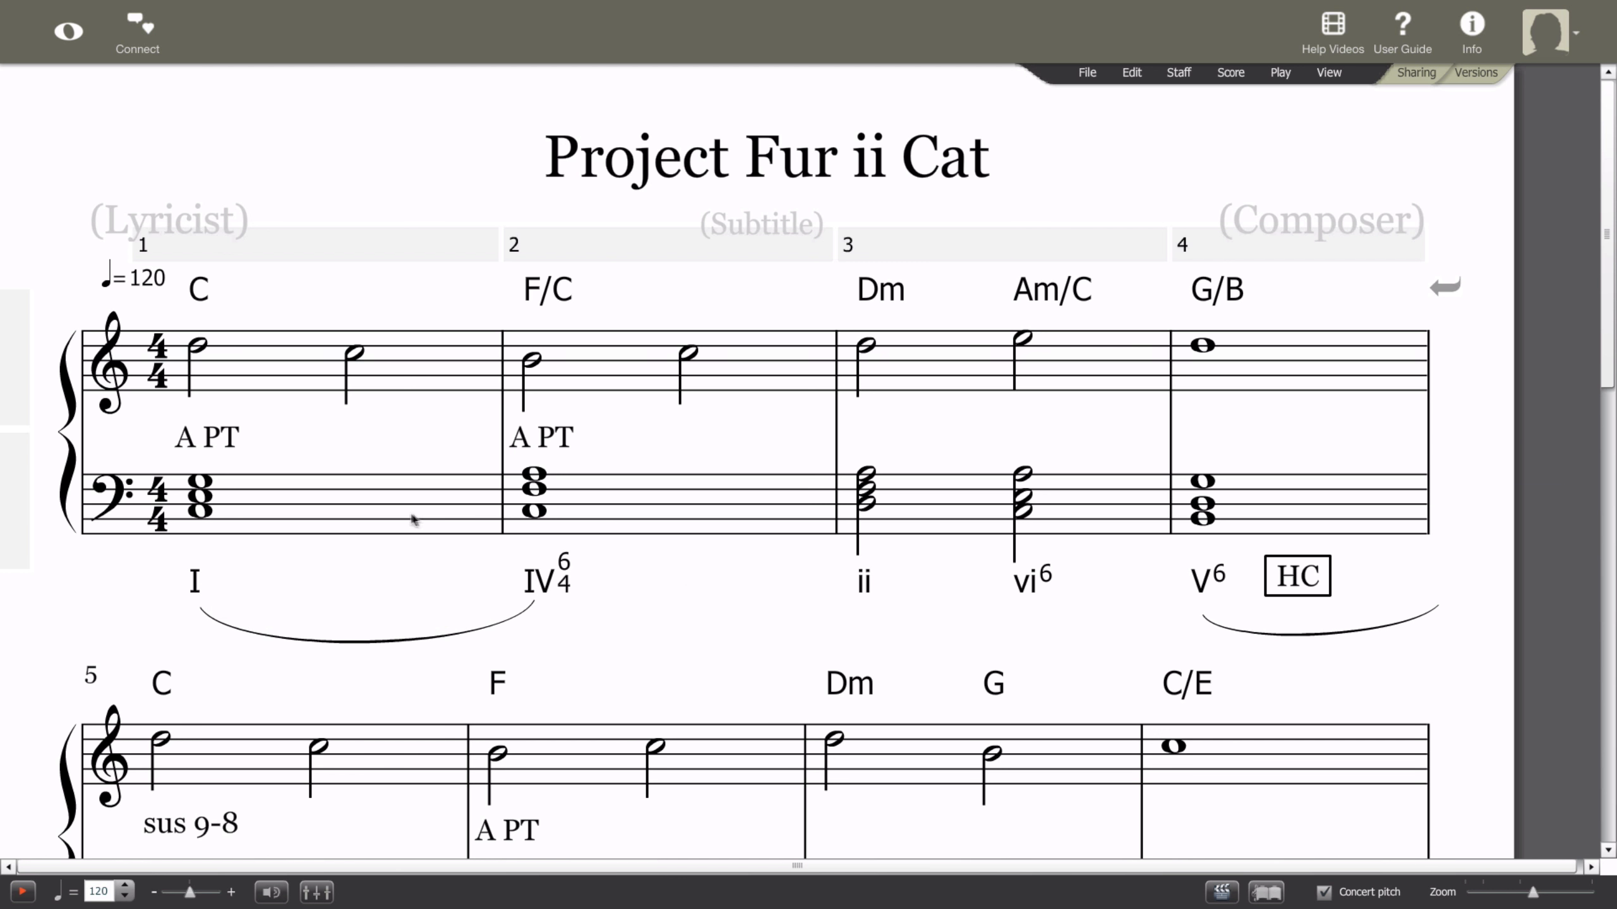
- Select measures 1 and 2 in both staves, look up the System Break command, and review the score's layout
click(408, 372)
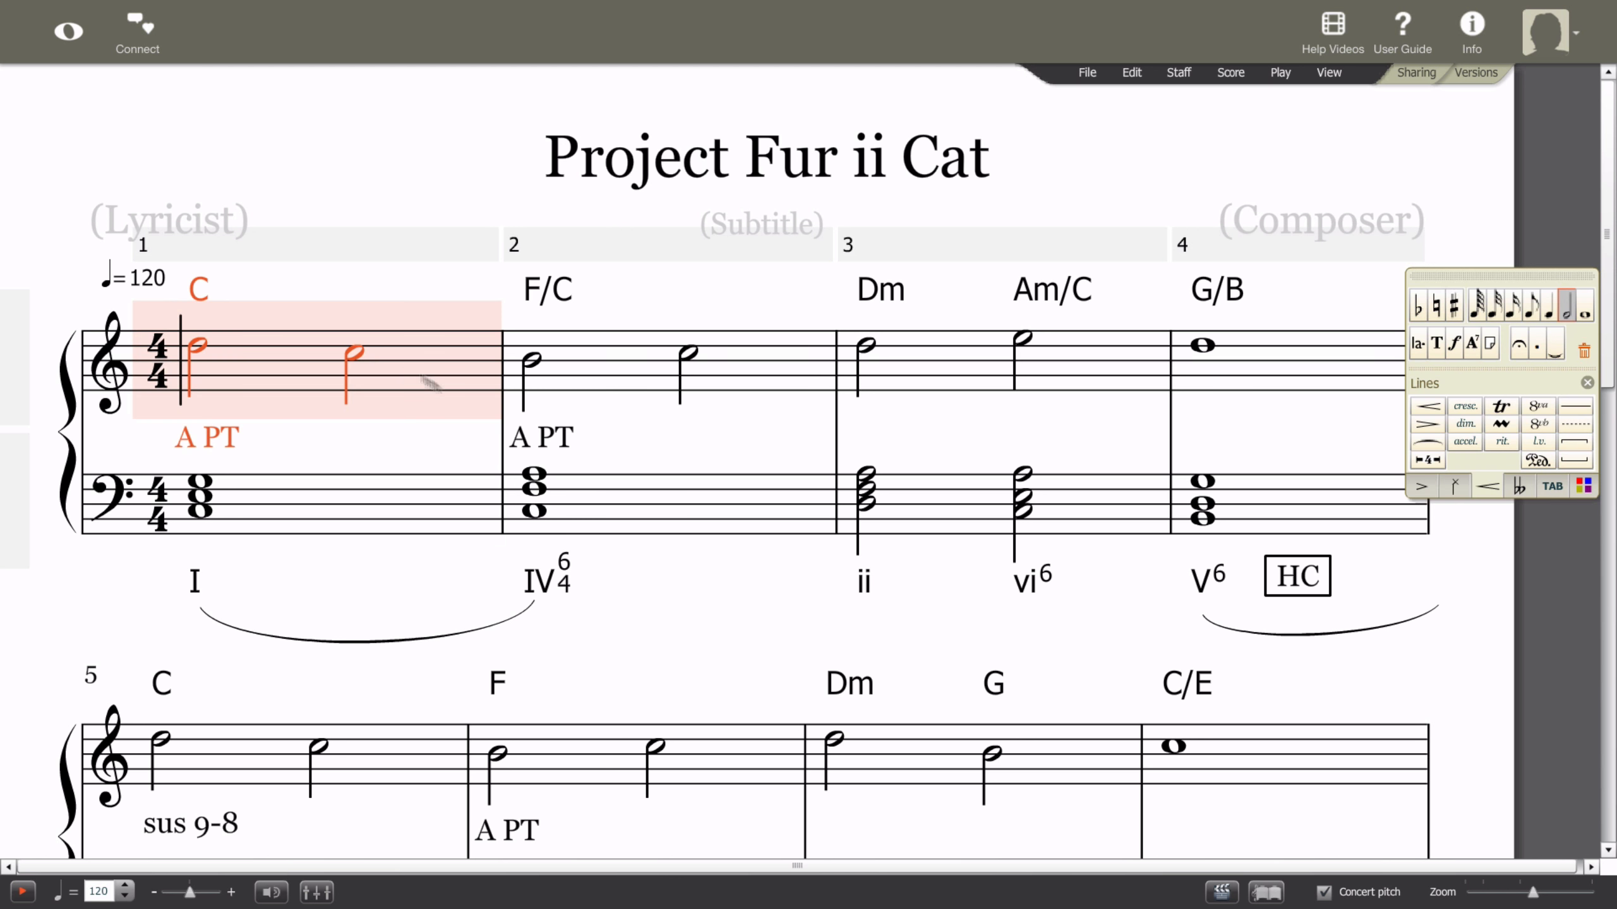
shift+click(714, 510)
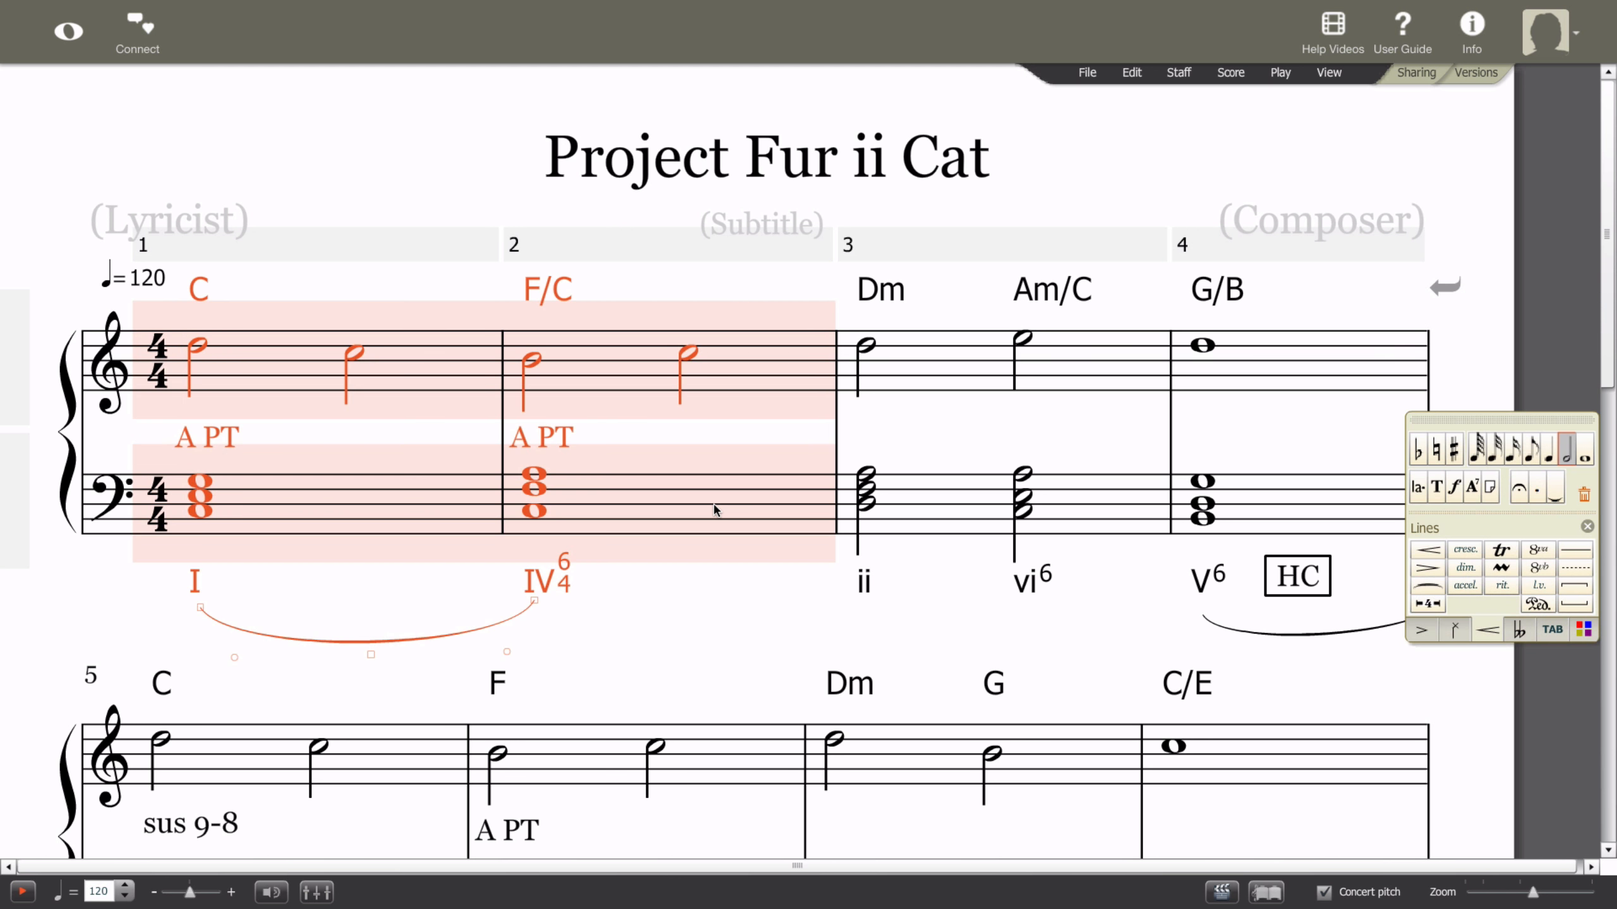
click(1230, 72)
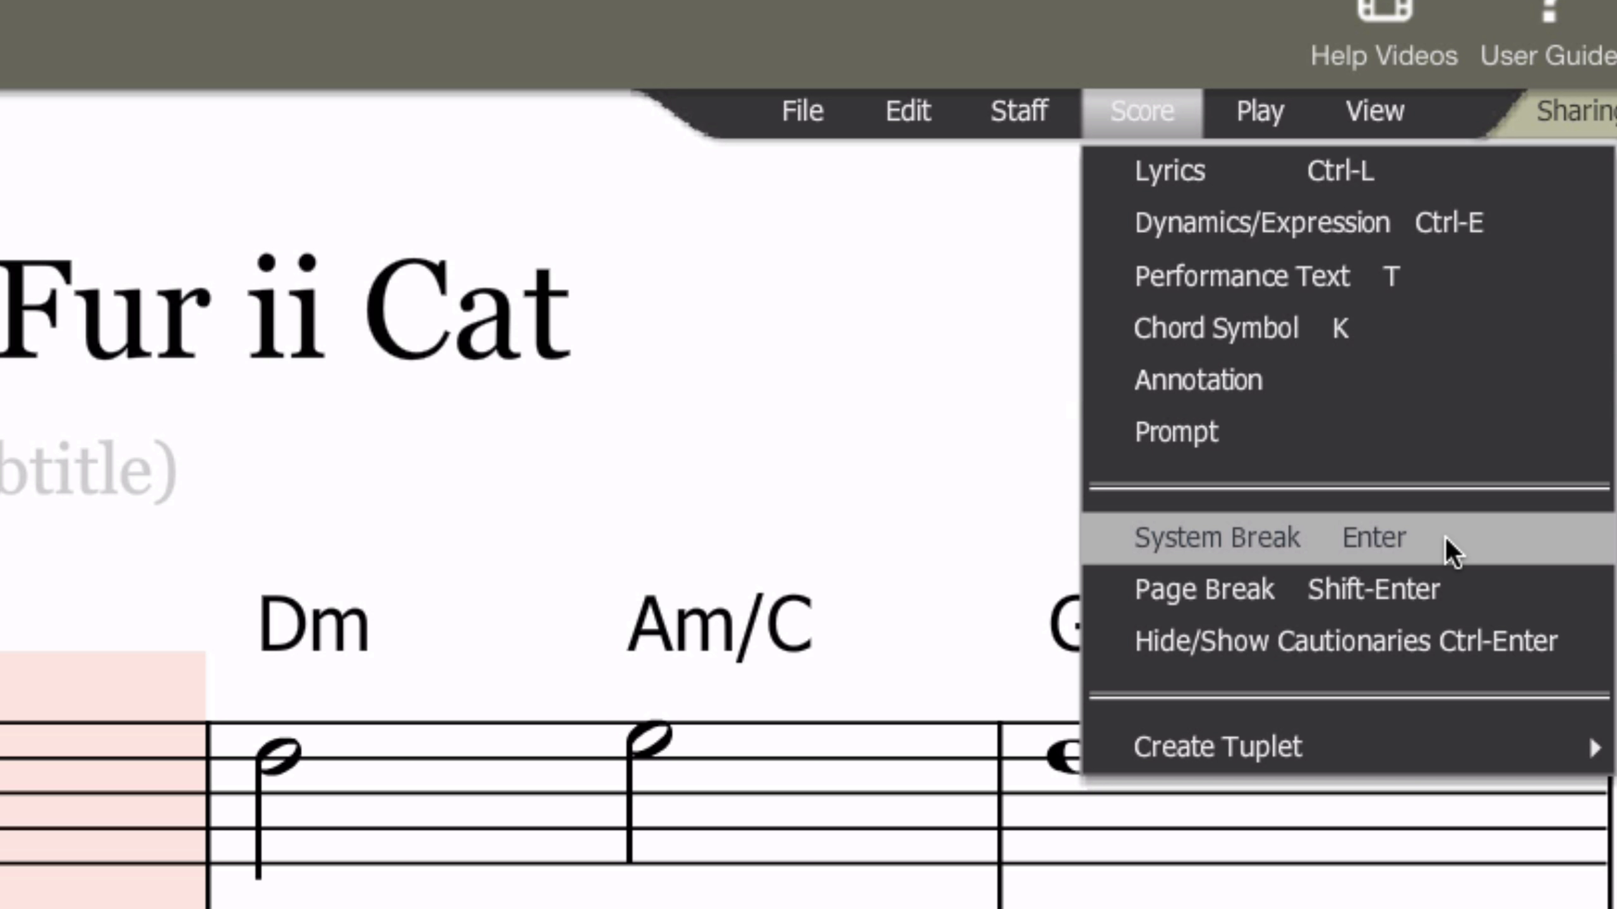
click(1445, 536)
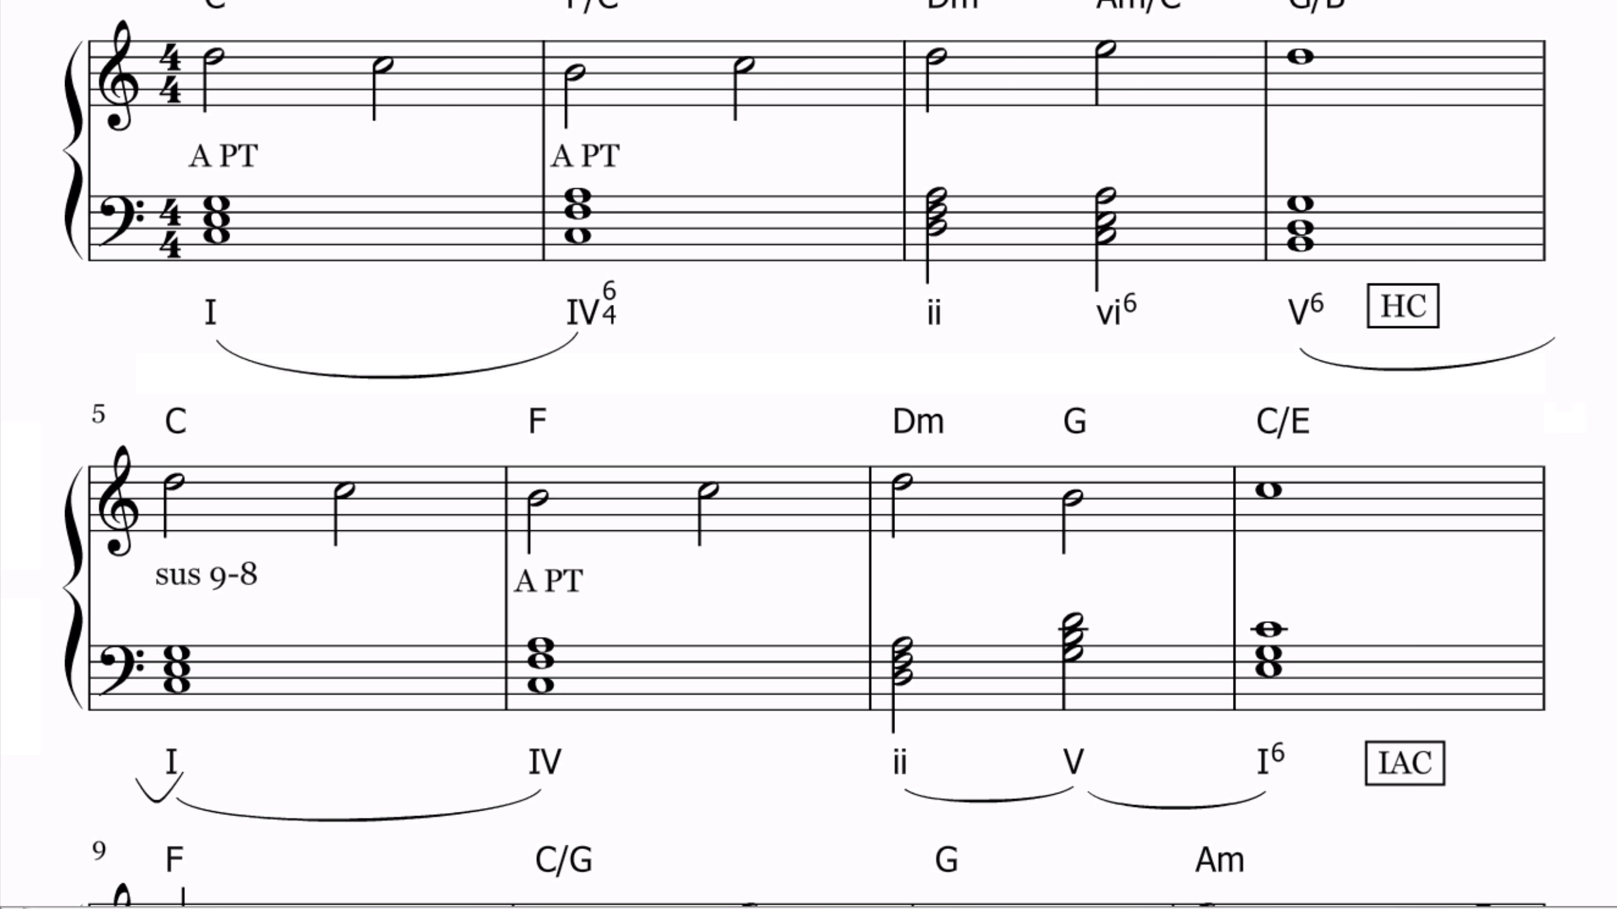
scroll(809, 455, down, 10)
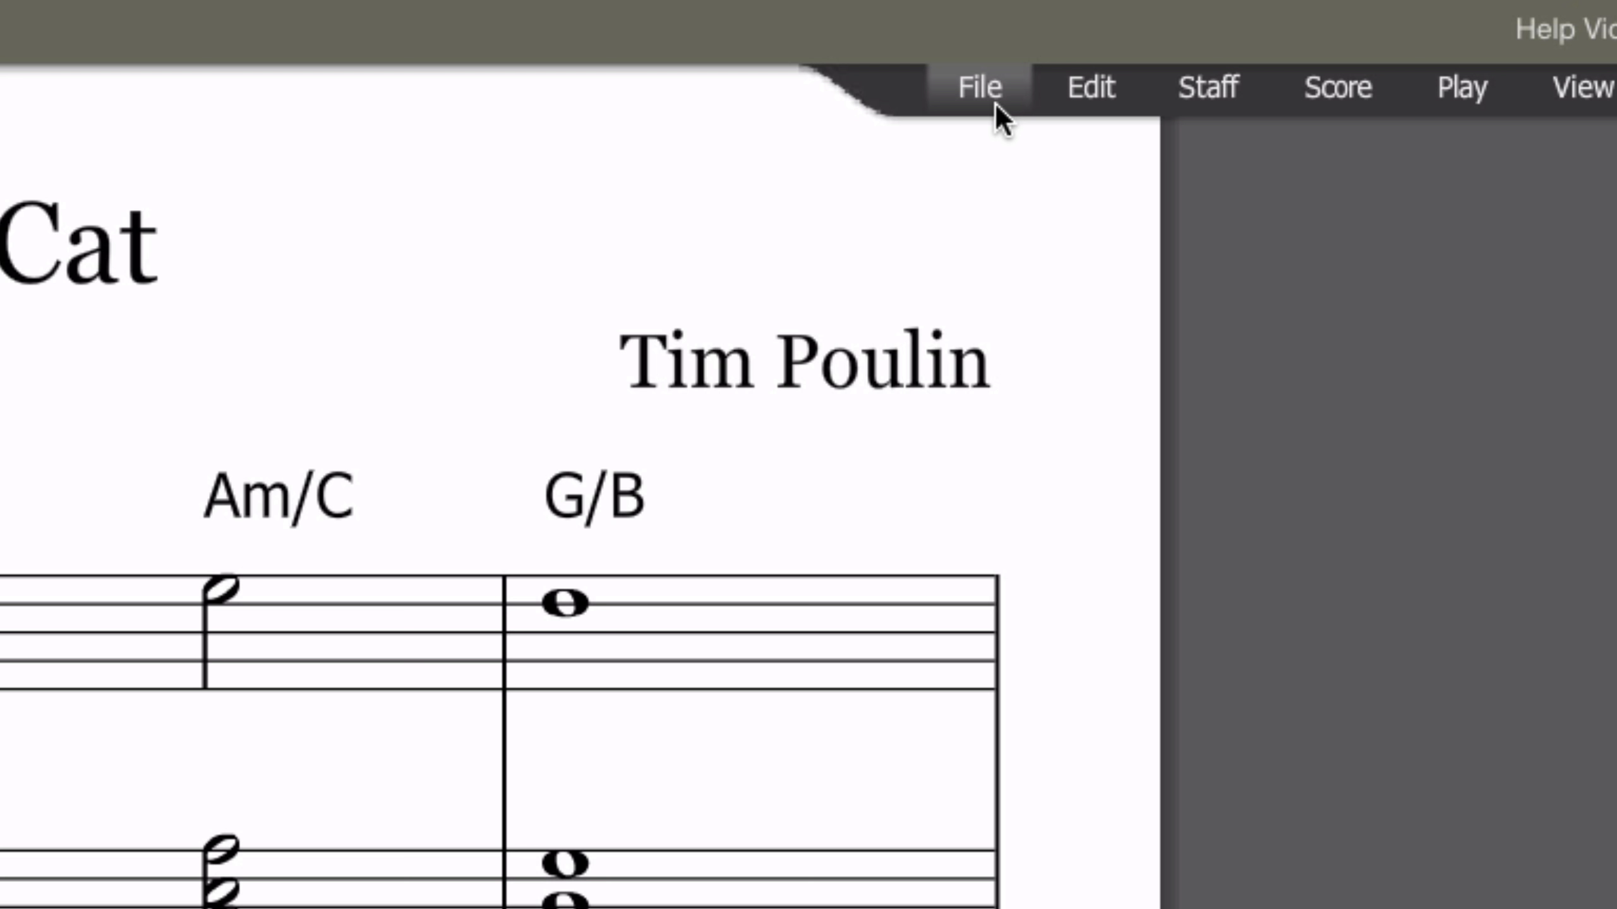
- Print the score to a PDF named "Project Fur ii Cat.pdf" in the Mus 105 Theory I Project folder's "Noteflight Version" subfolder
click(976, 99)
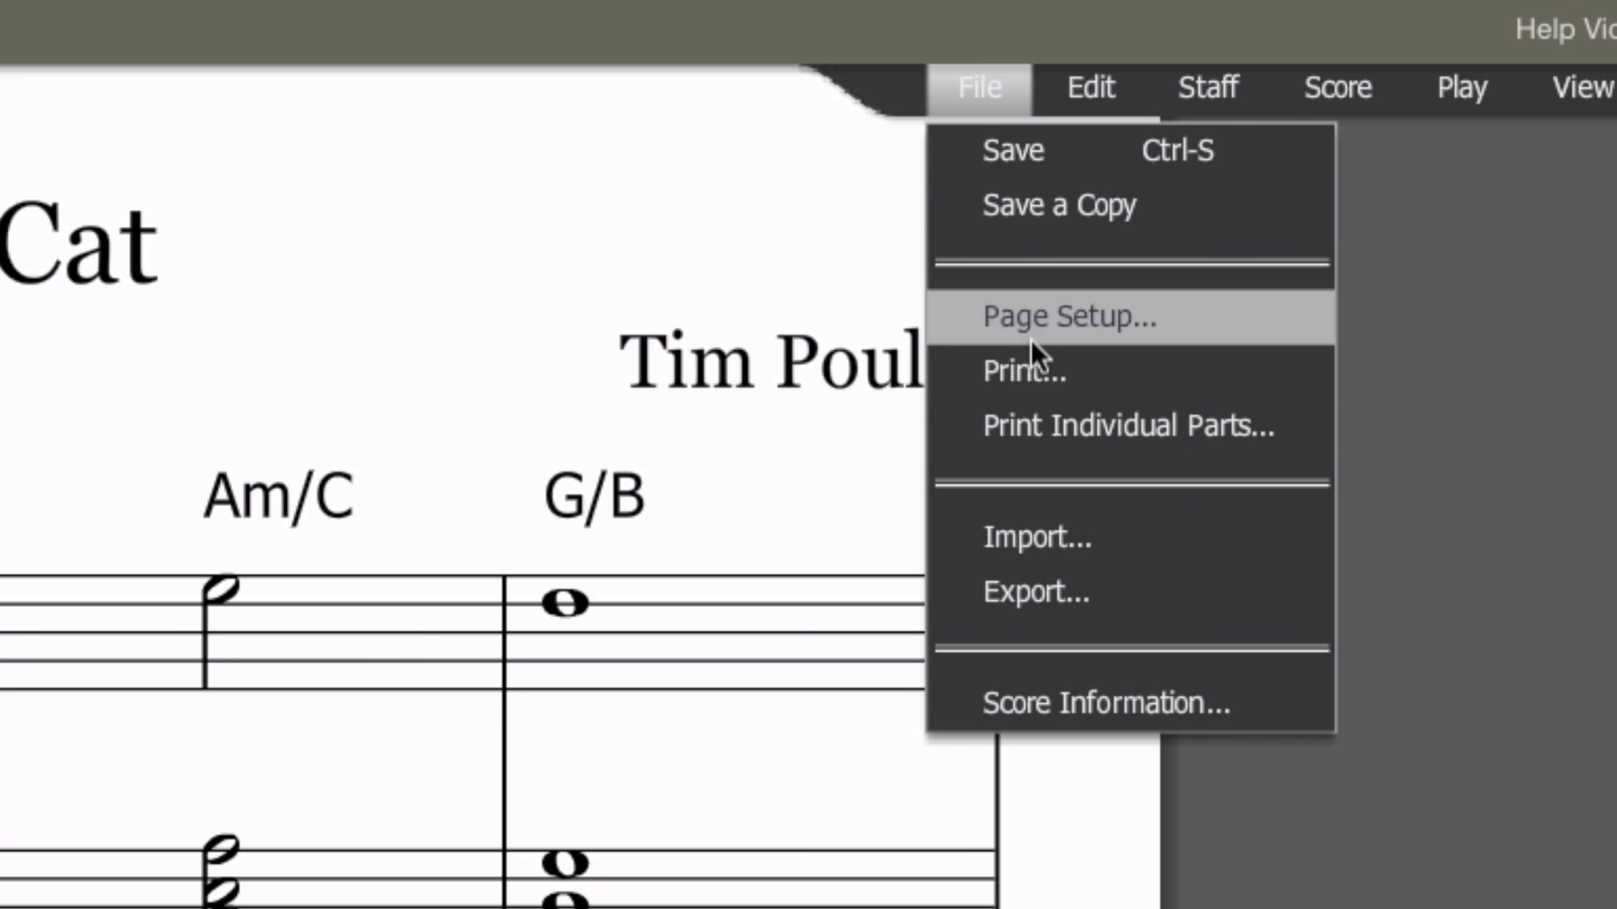
click(1039, 375)
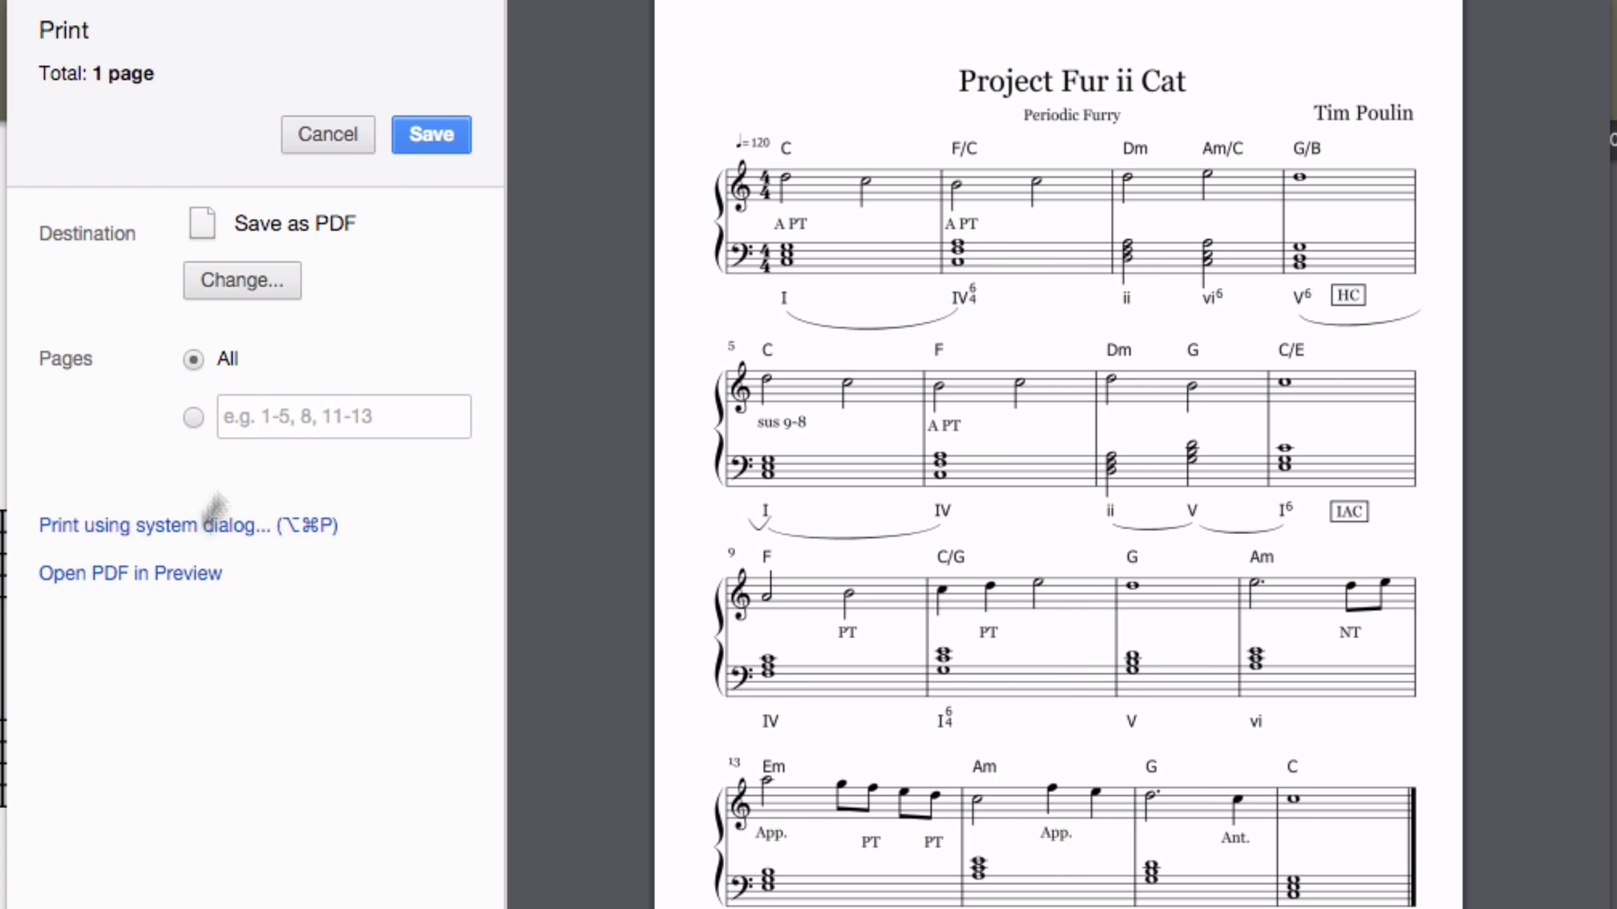
click(436, 137)
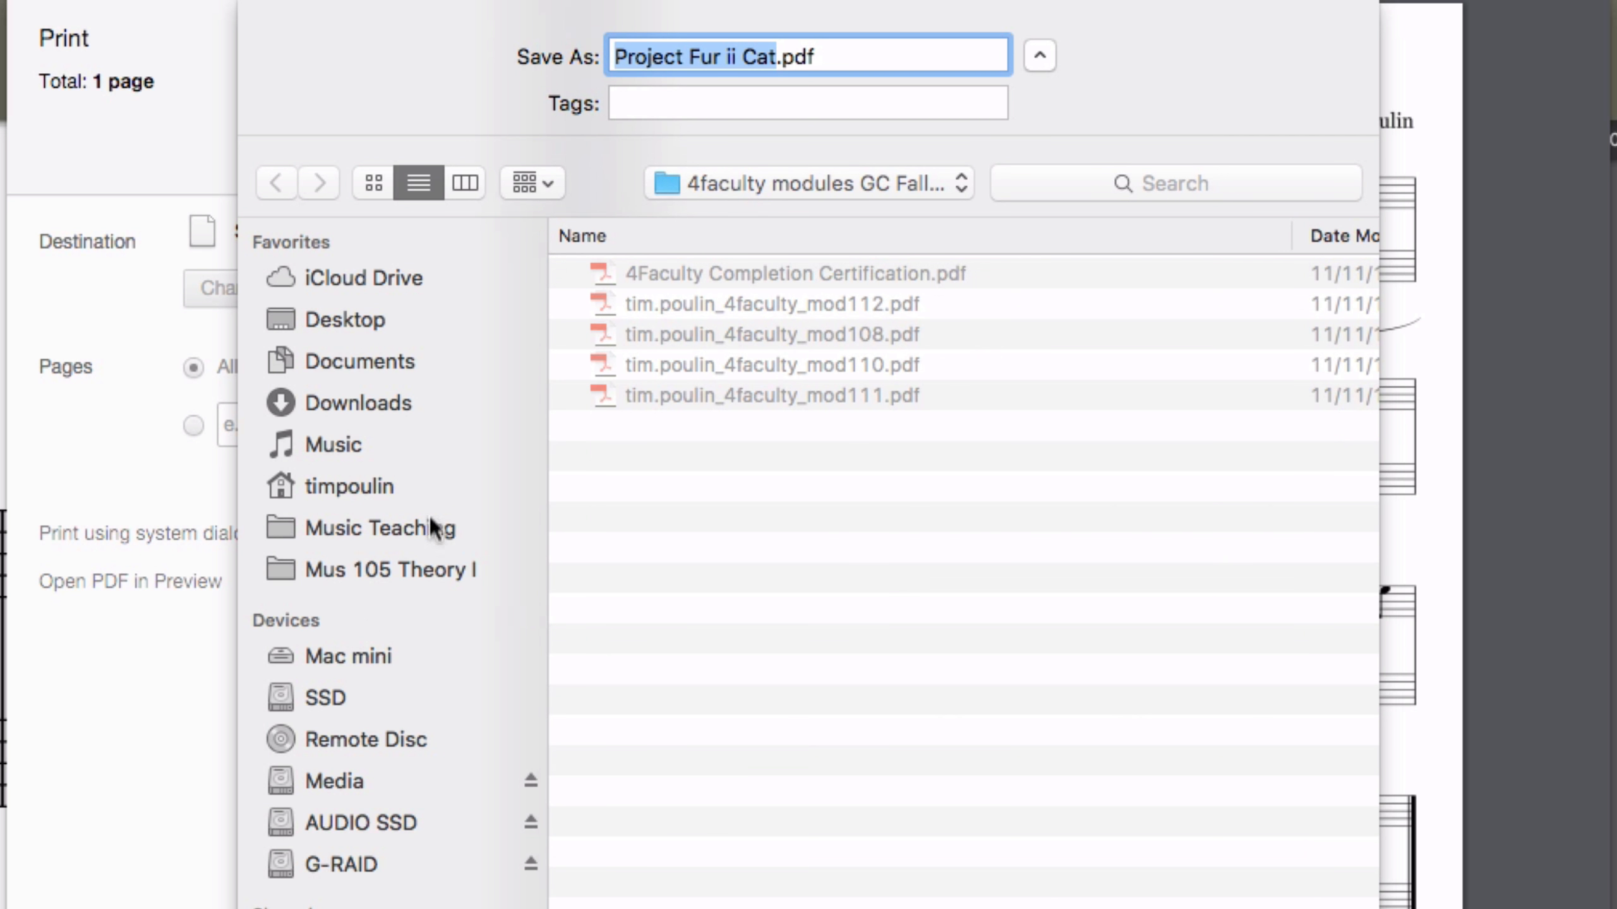
click(403, 564)
double_click(792, 273)
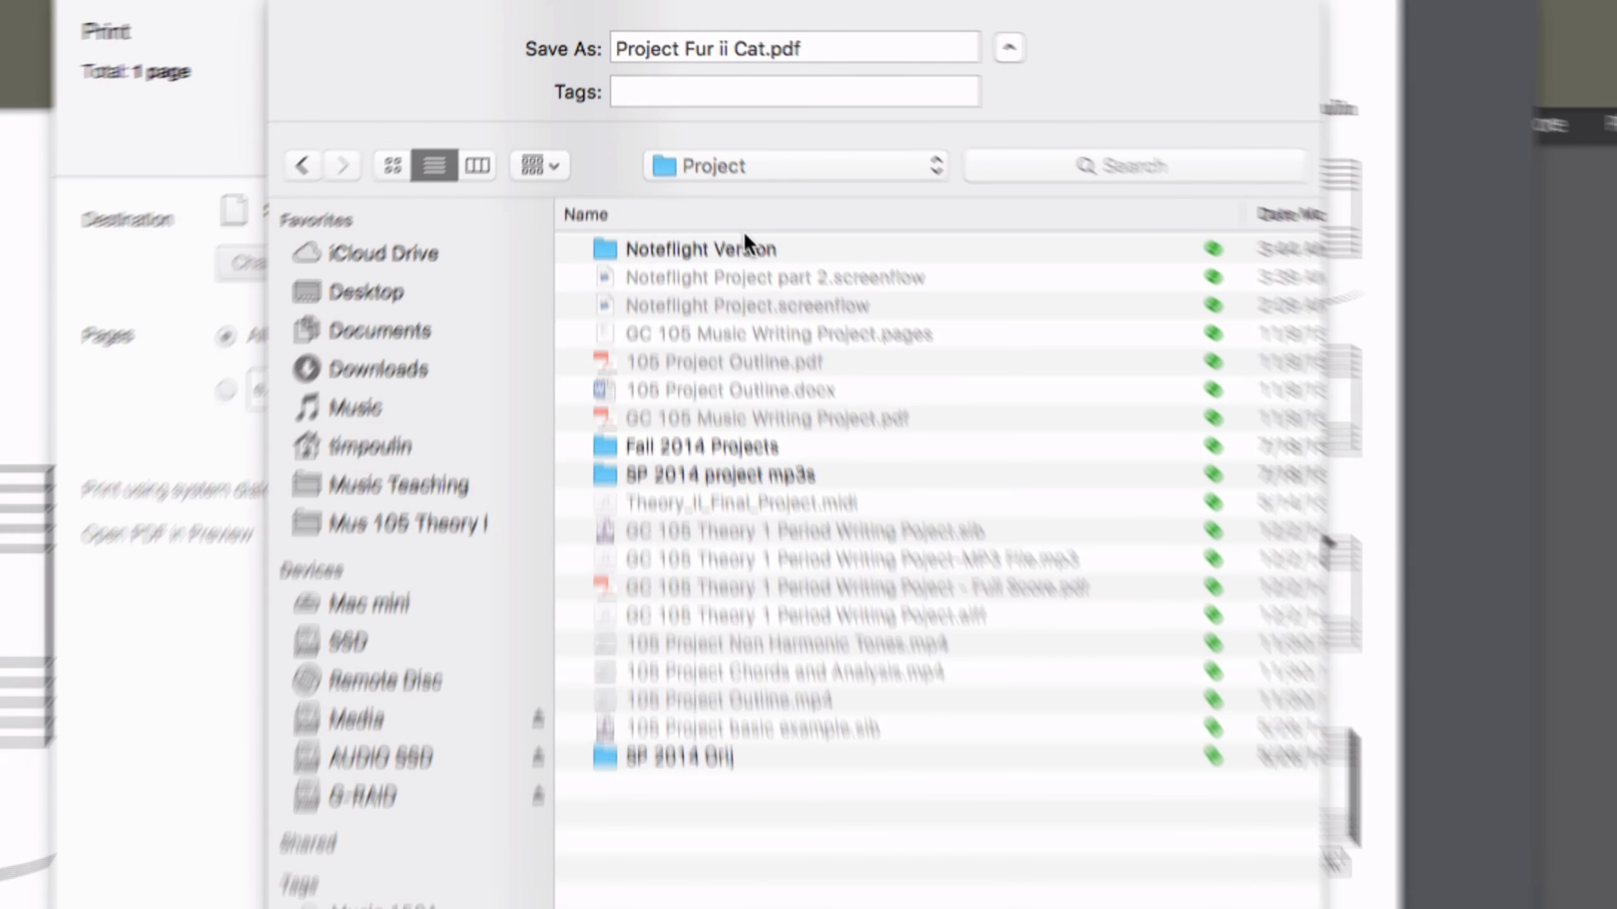
double_click(745, 273)
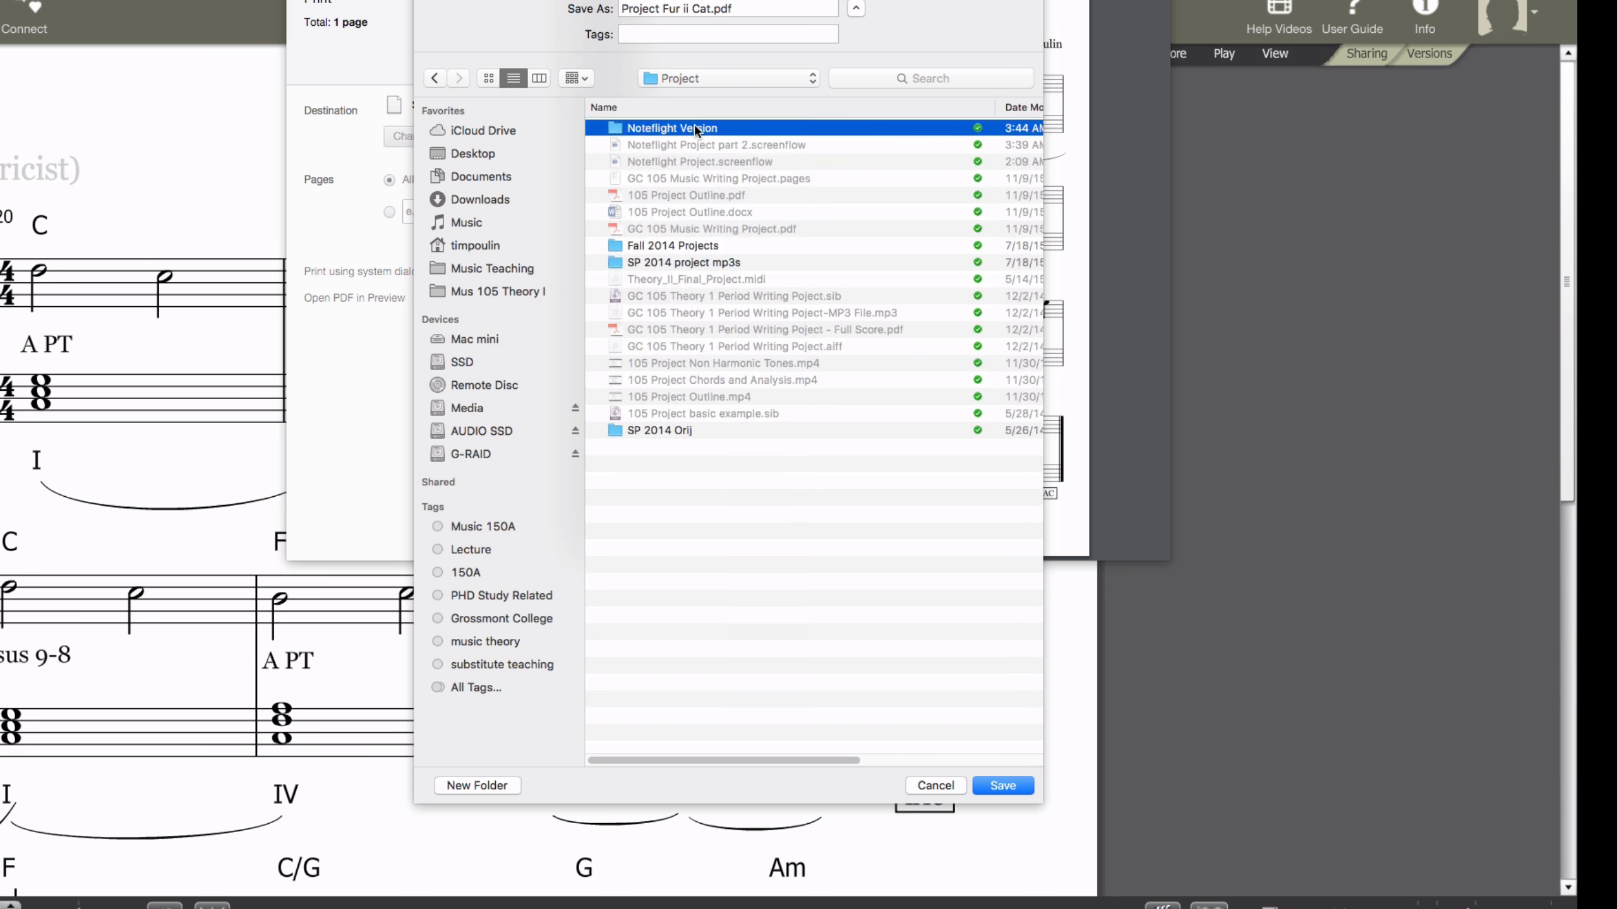
click(998, 786)
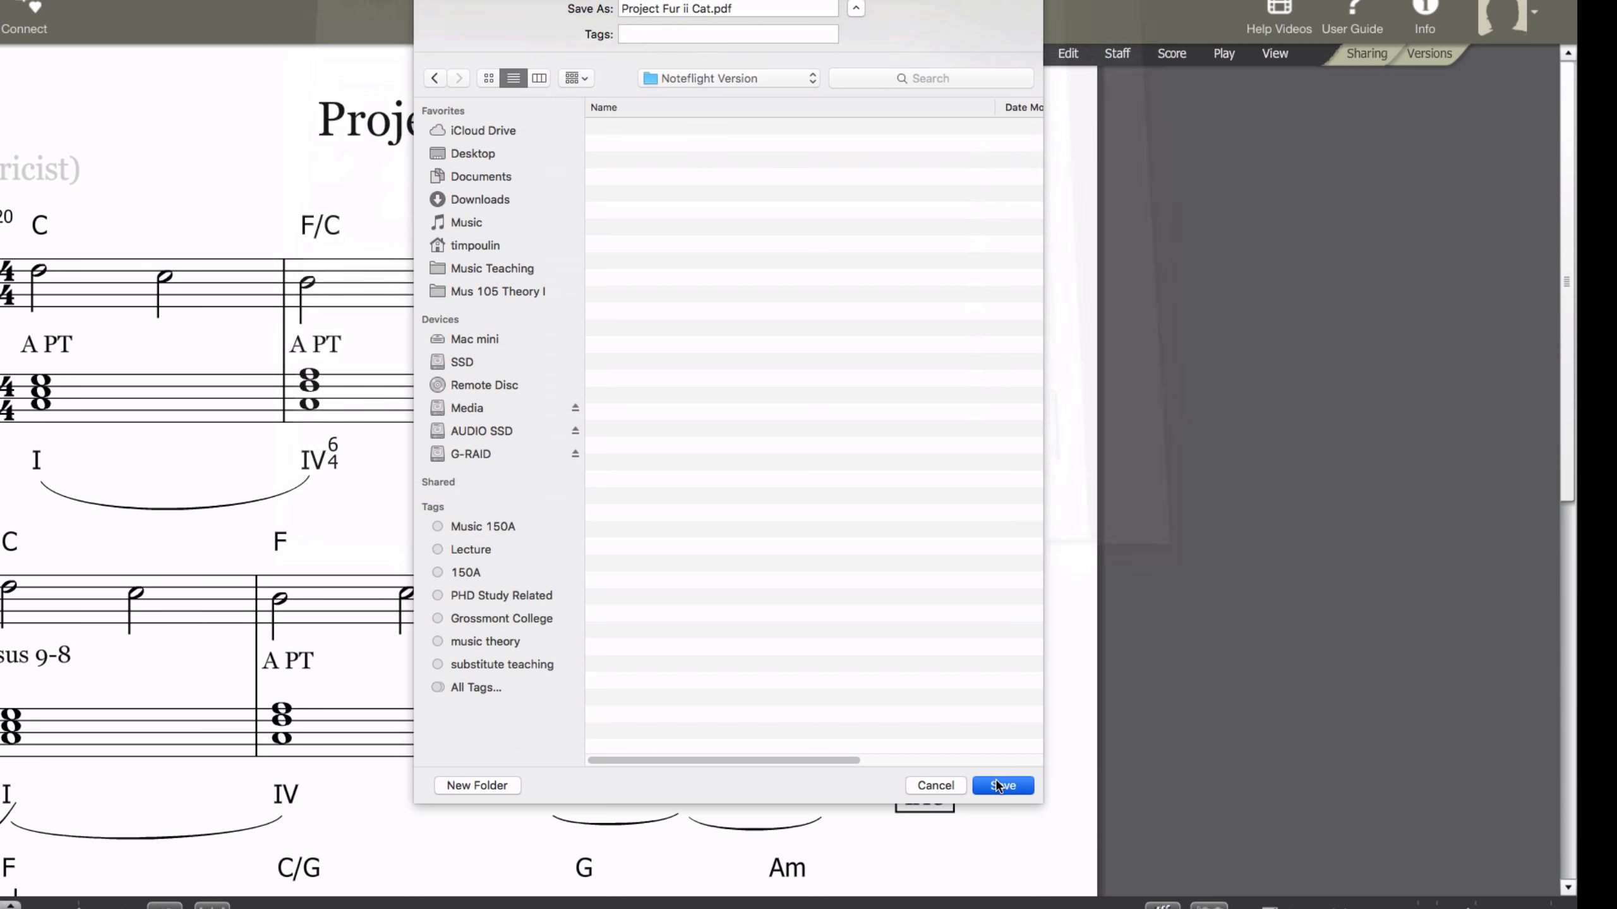
- Switch to Finder, preview "Project Fur ii Cat.pdf" in the "Noteflight Version" folder, and close the preview
key(super+Tab)
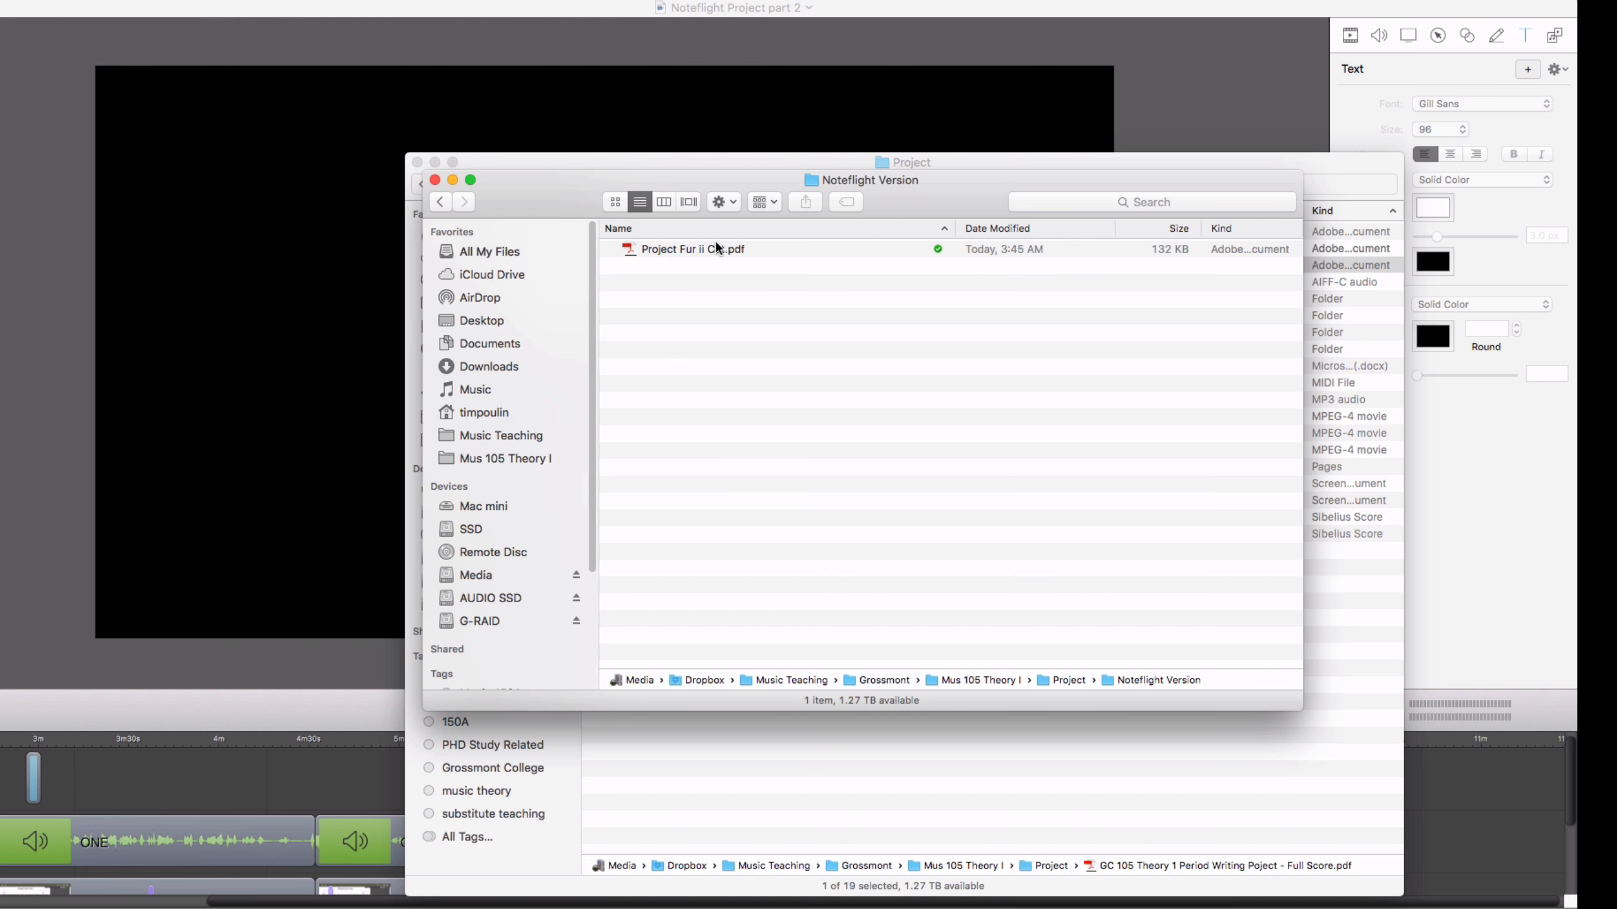
click(717, 248)
key(space)
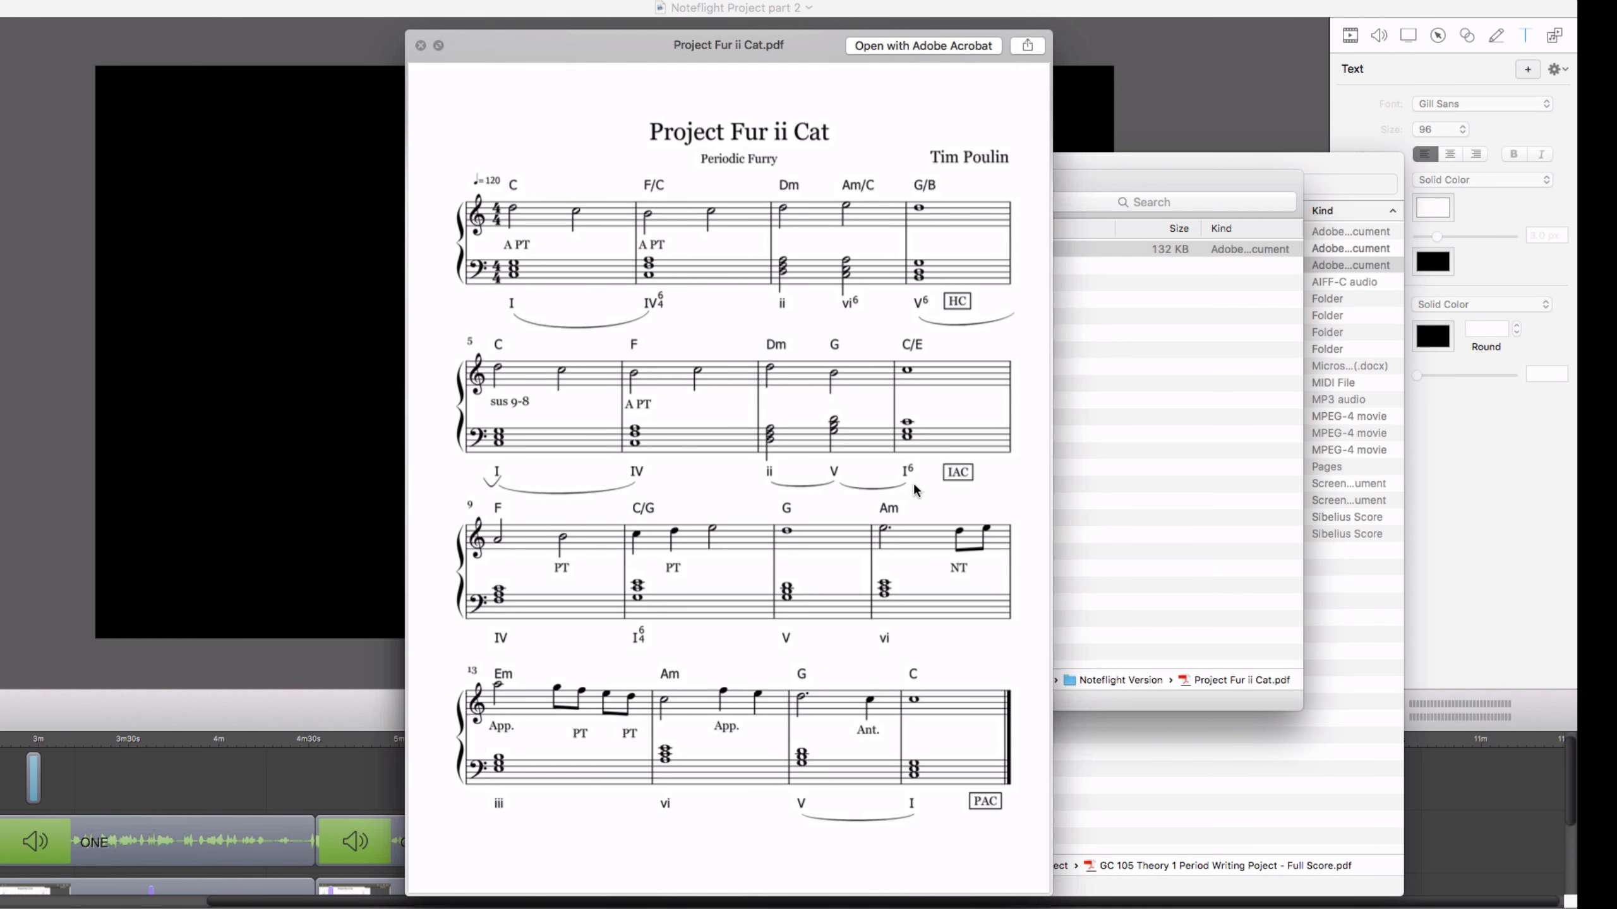
key(space)
- Switch back to the Noteflight score and prepare its export to file as WAV audio
key(super+Tab)
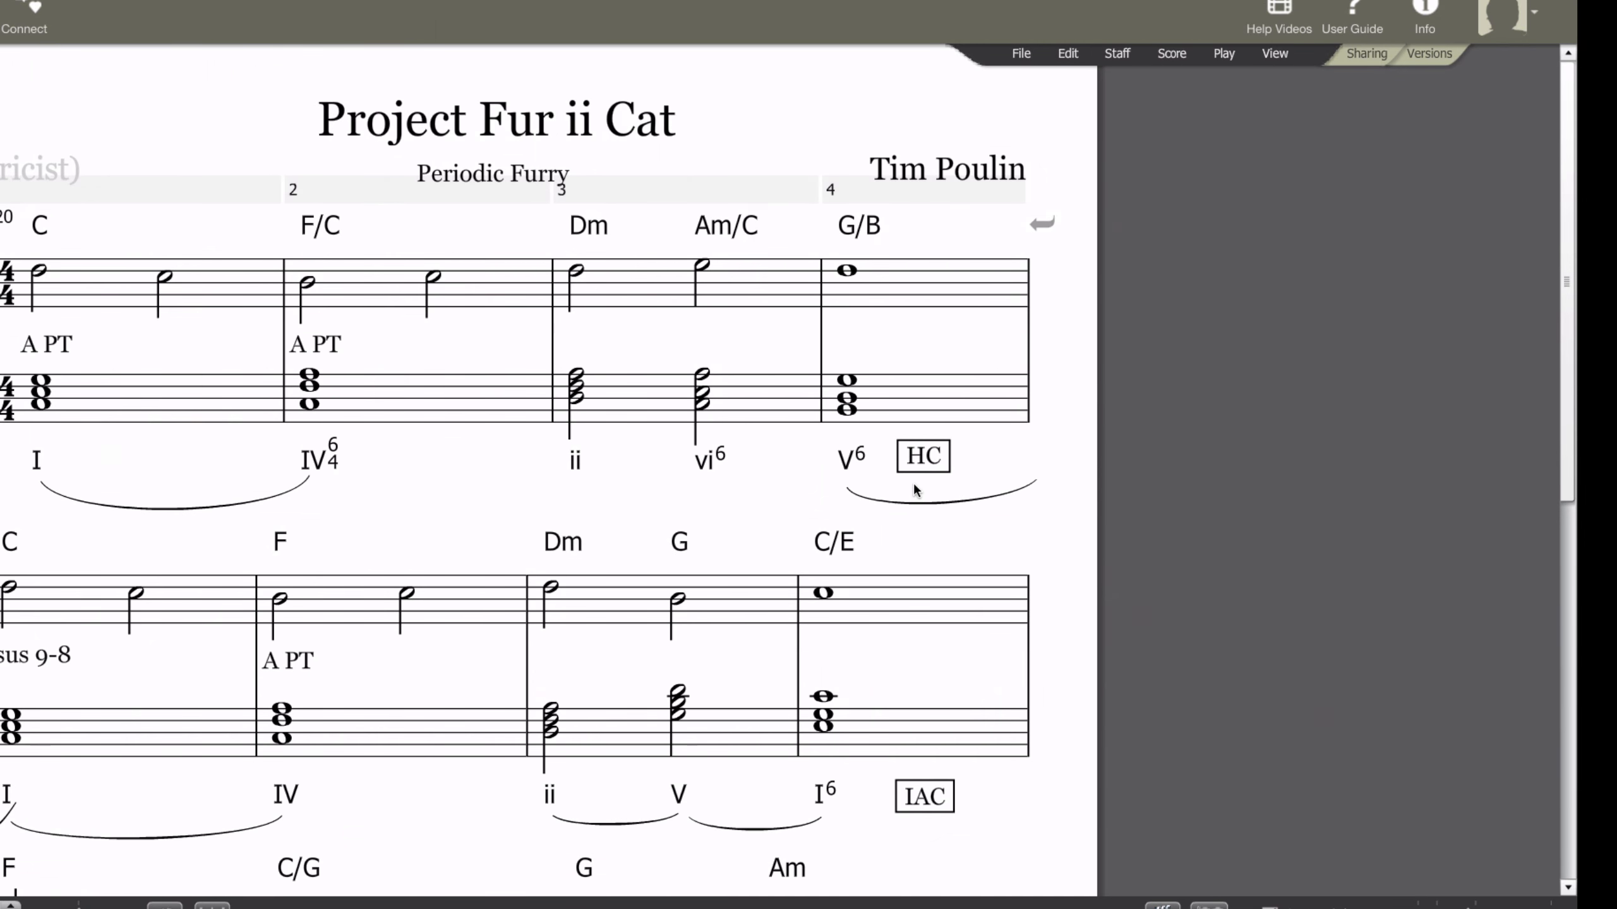
click(1020, 54)
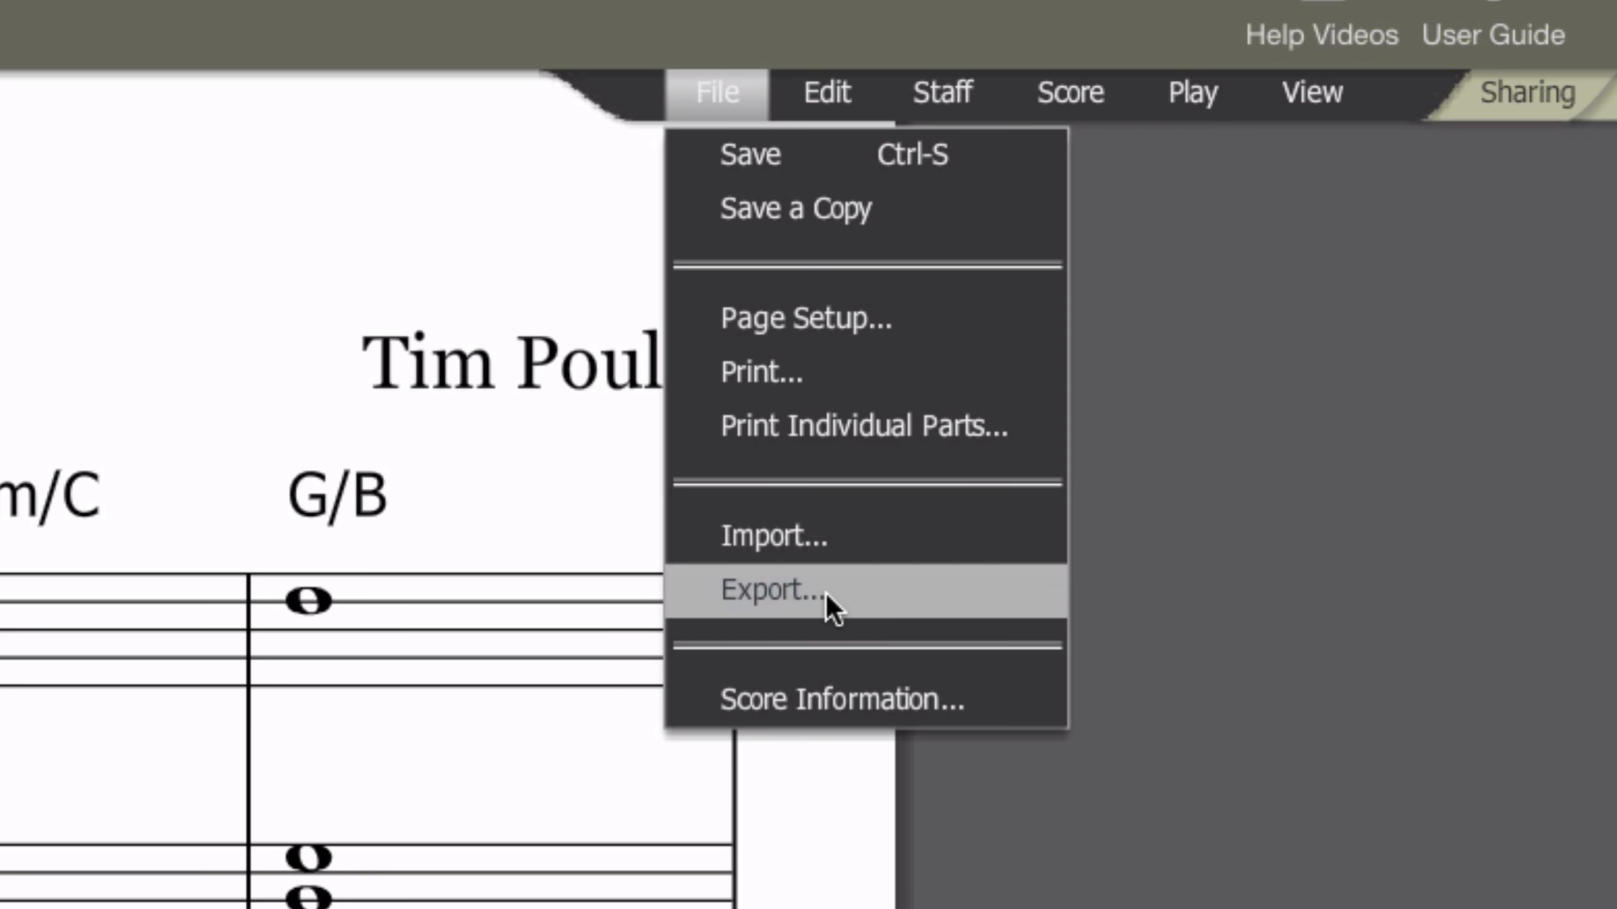
click(826, 595)
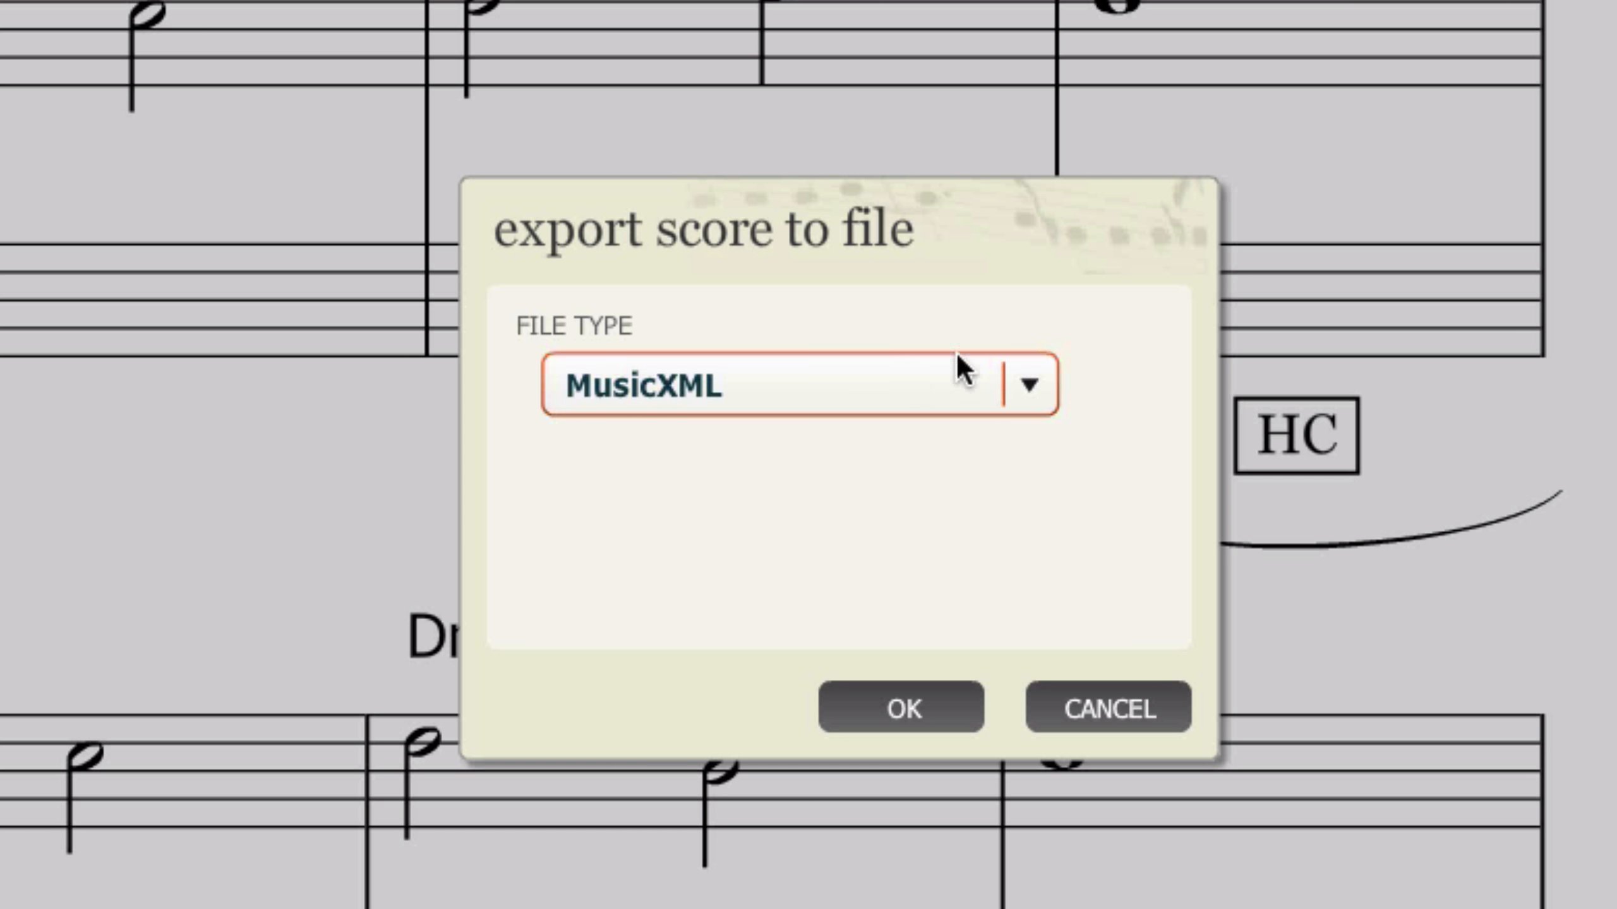
click(875, 389)
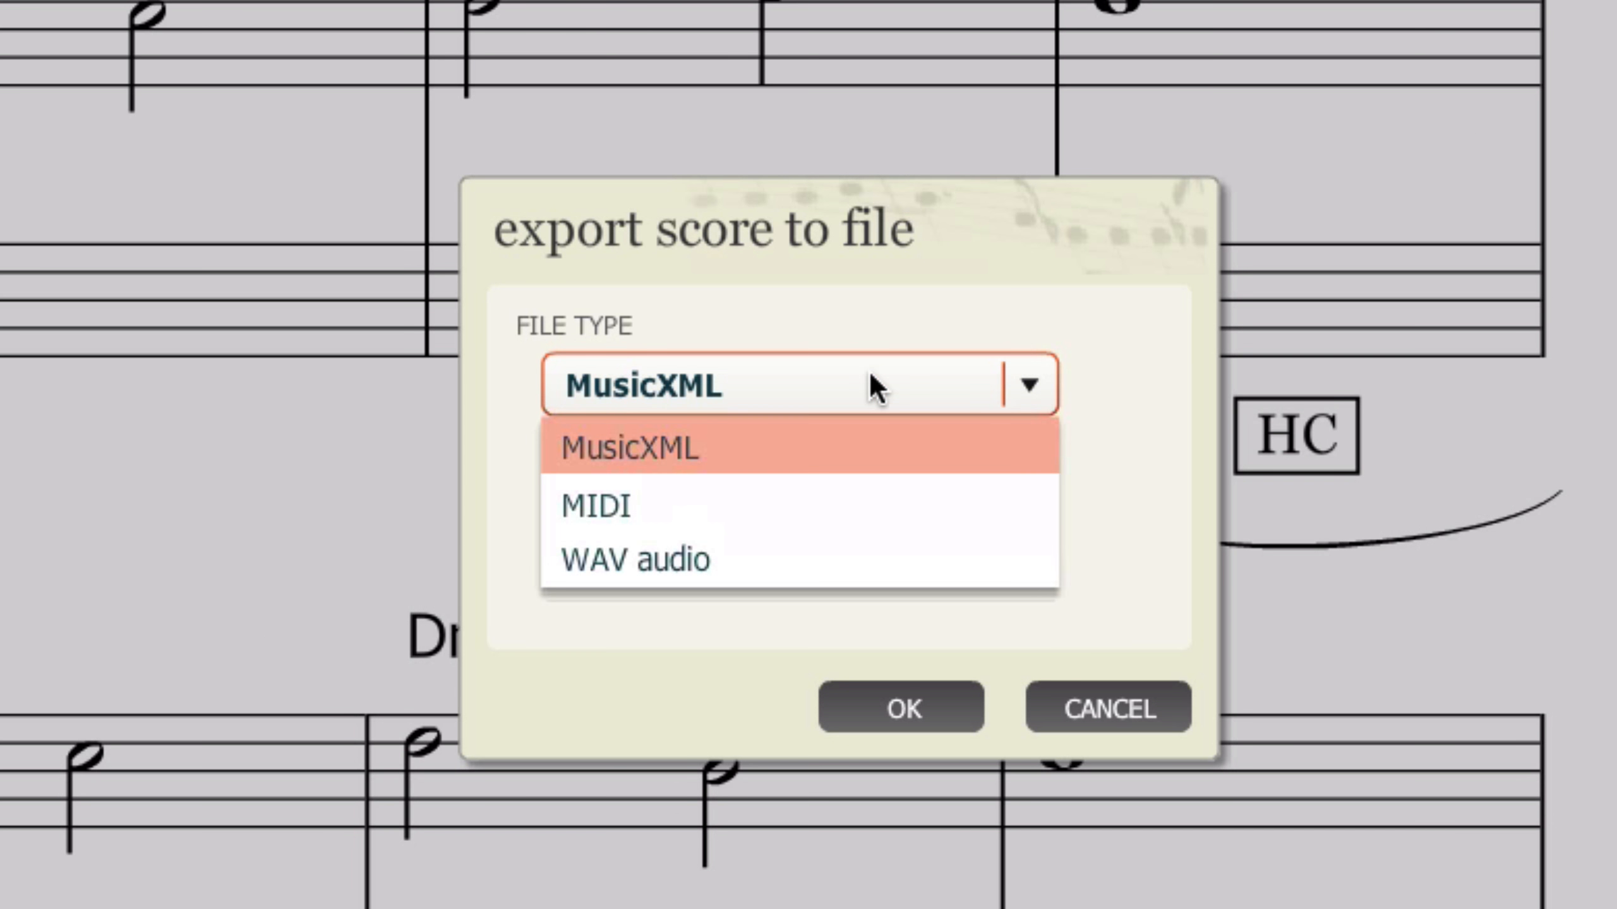
click(715, 556)
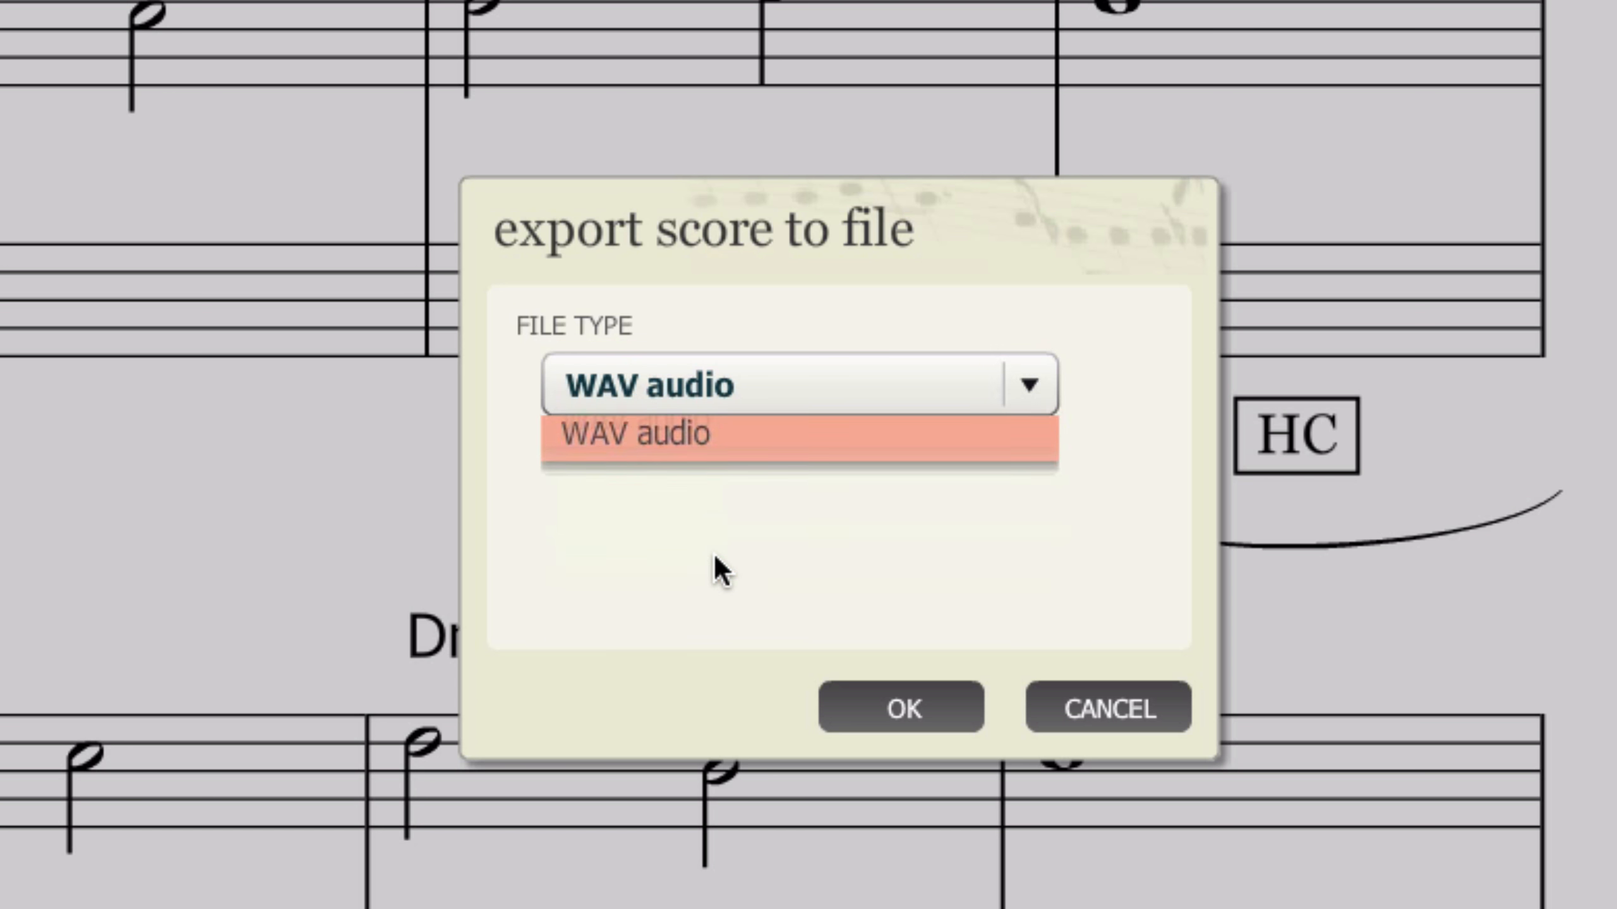
click(931, 713)
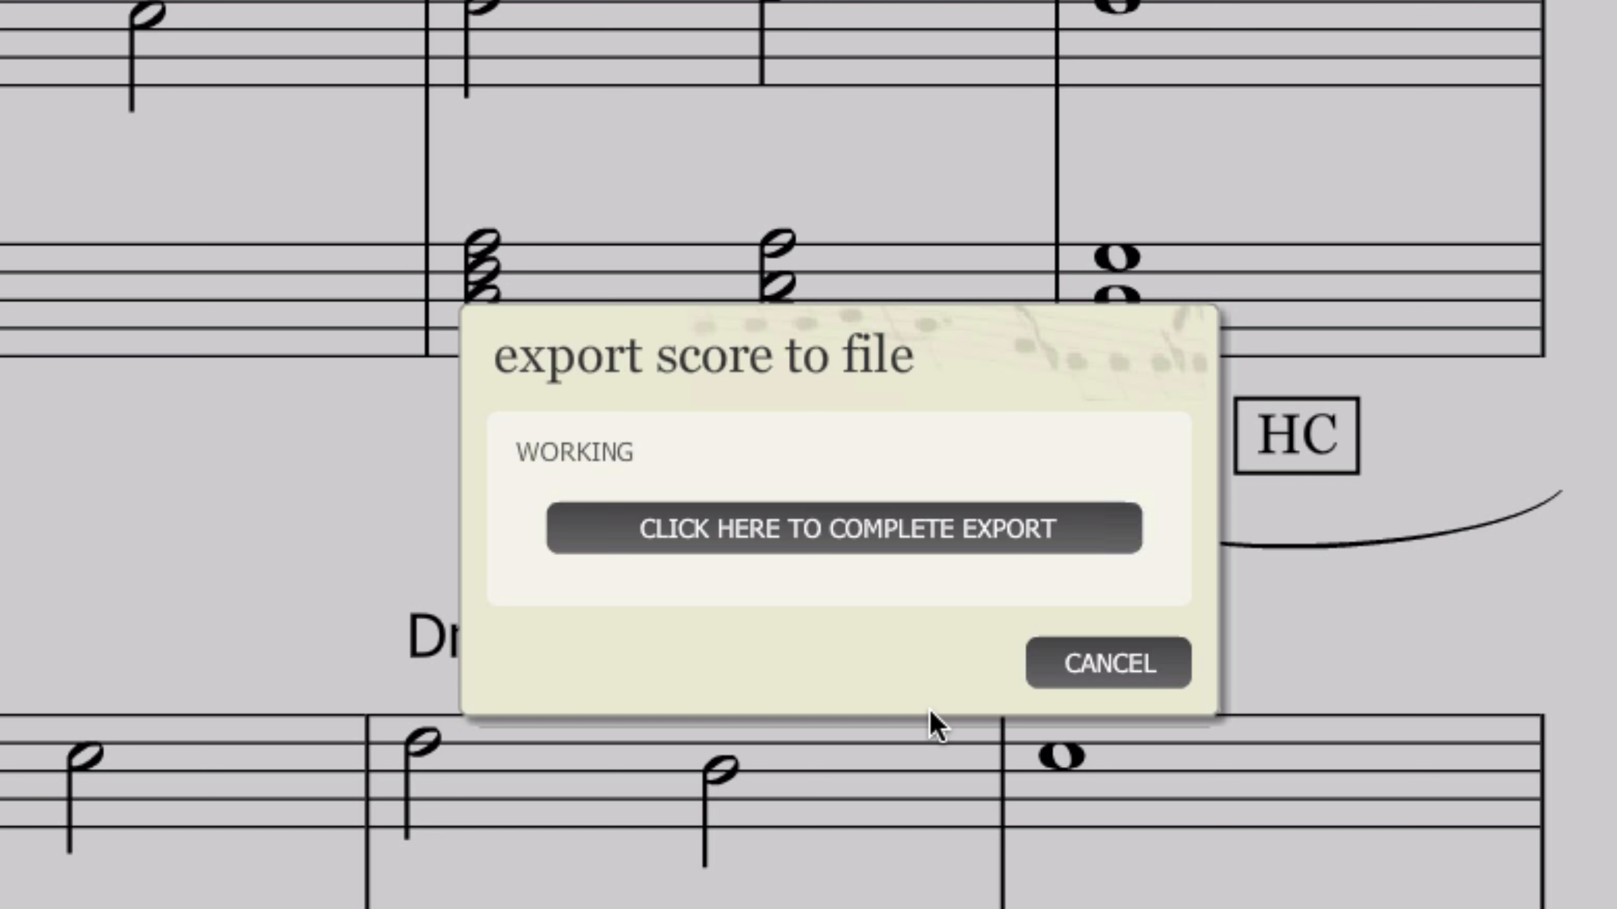
- Complete the export, saving "Project_Fur_ii_Cat.wav" in the Mus 105 Theory I Project folder's "Noteflight Version" subfolder
click(784, 529)
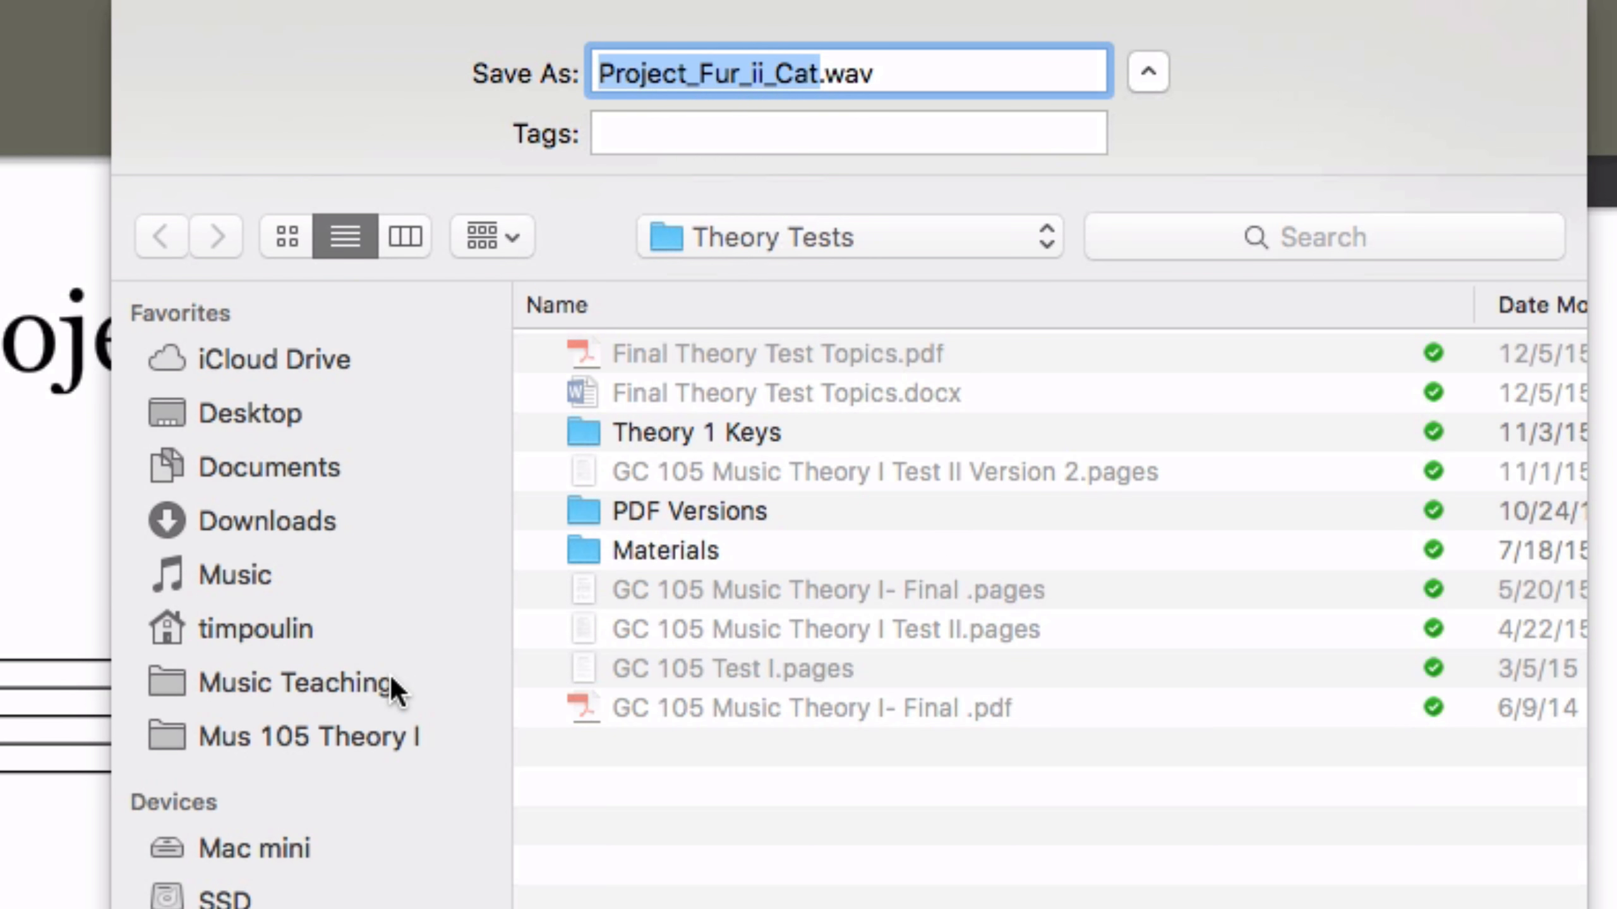
click(839, 237)
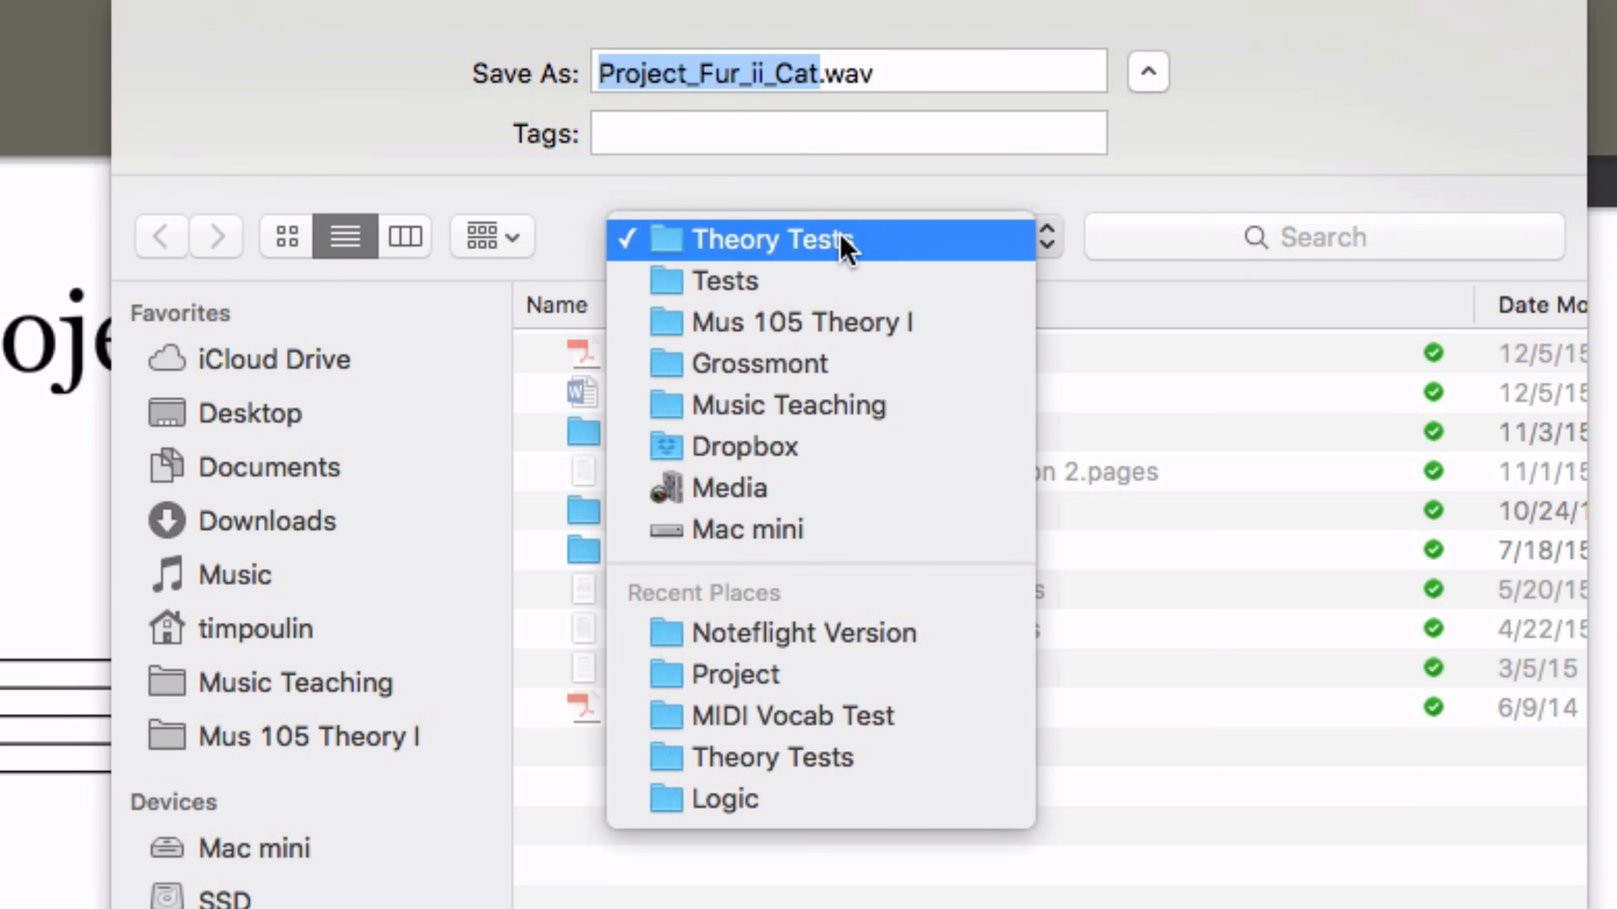
click(867, 317)
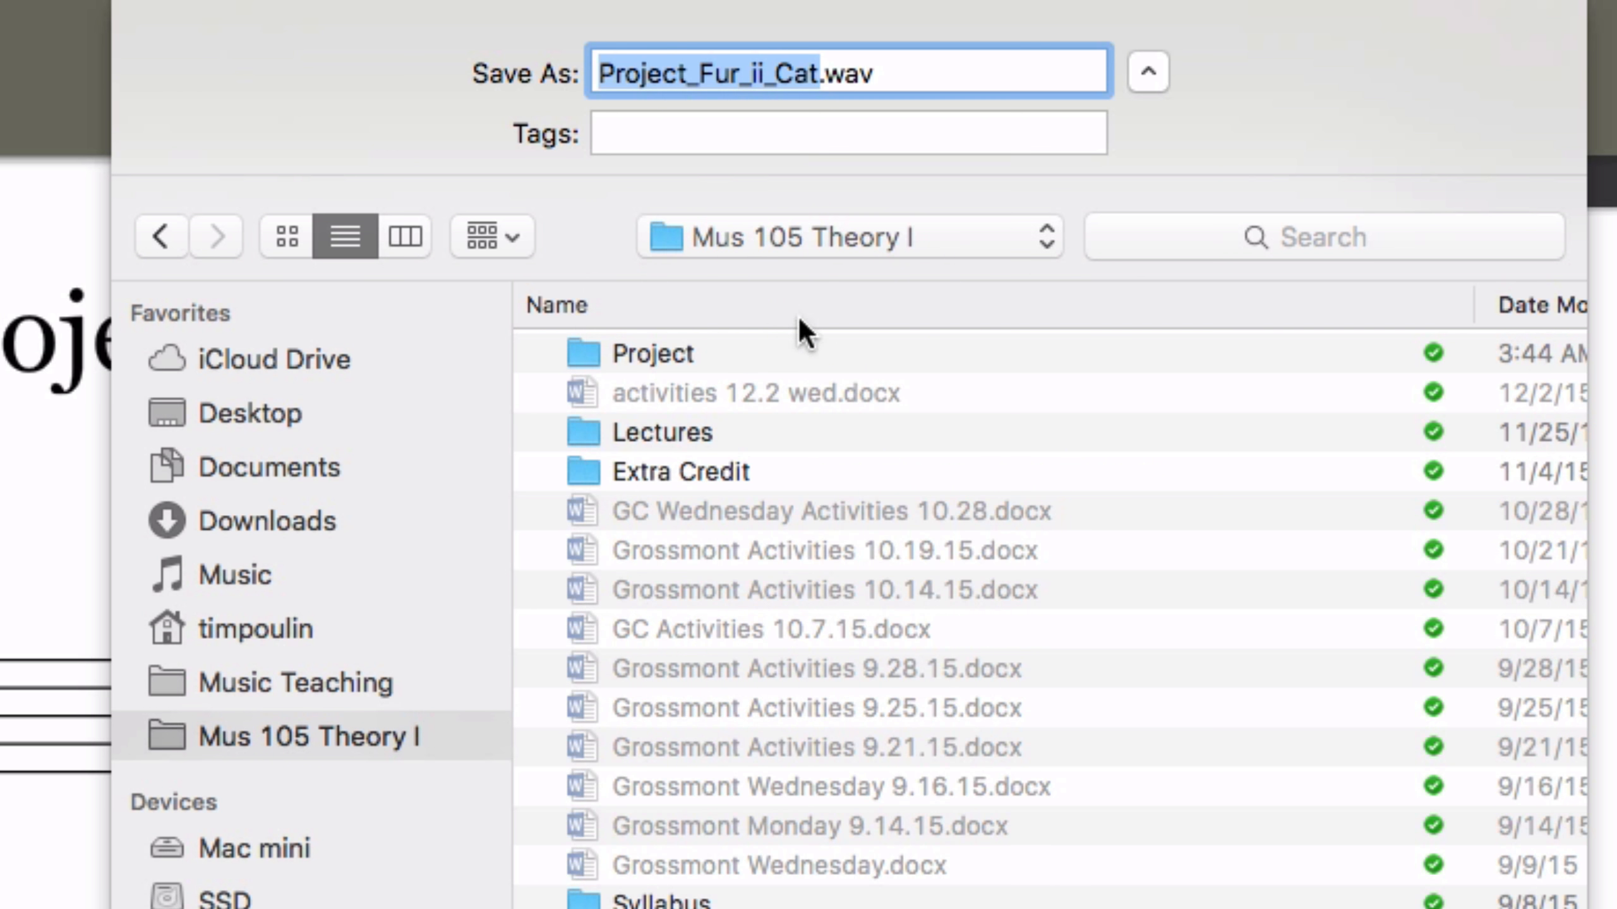
double_click(697, 353)
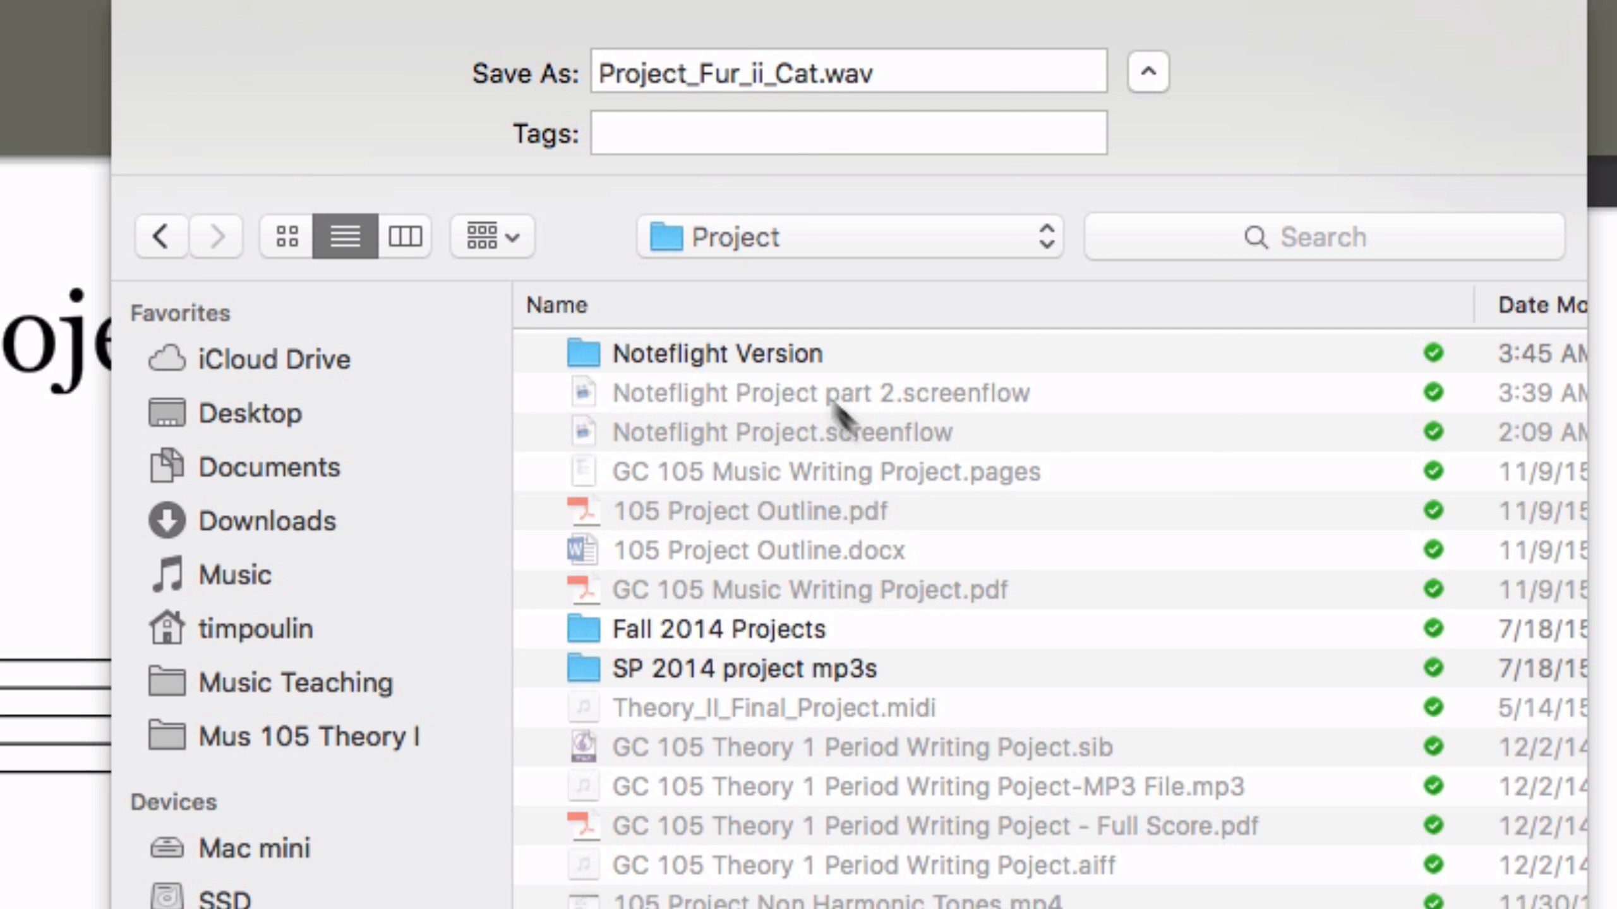
double_click(758, 353)
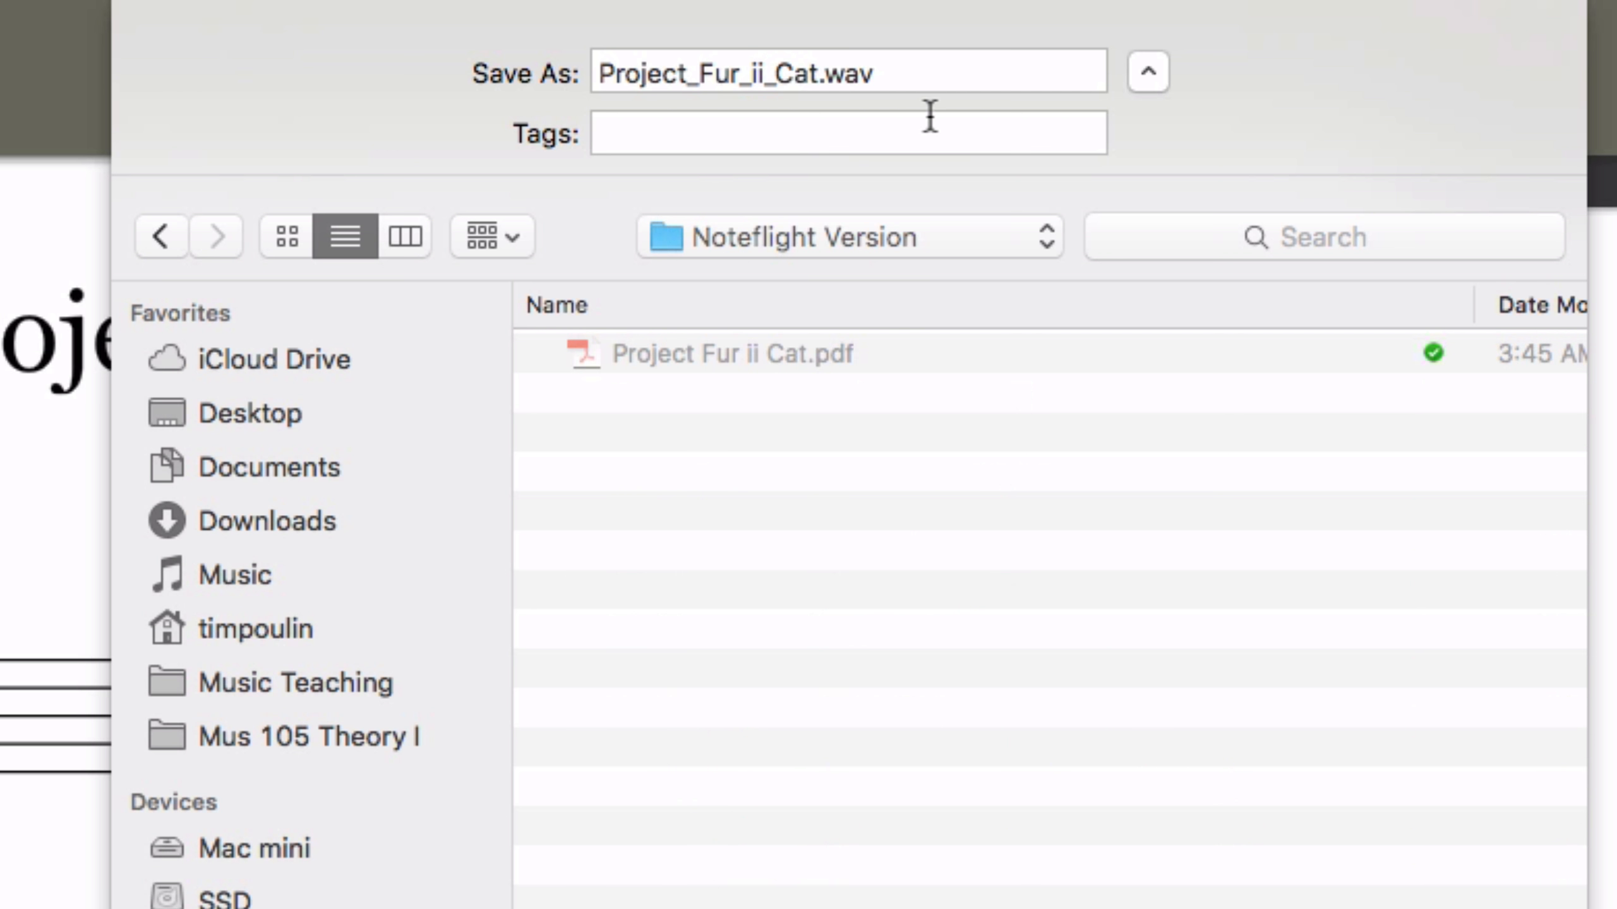
key(Return)
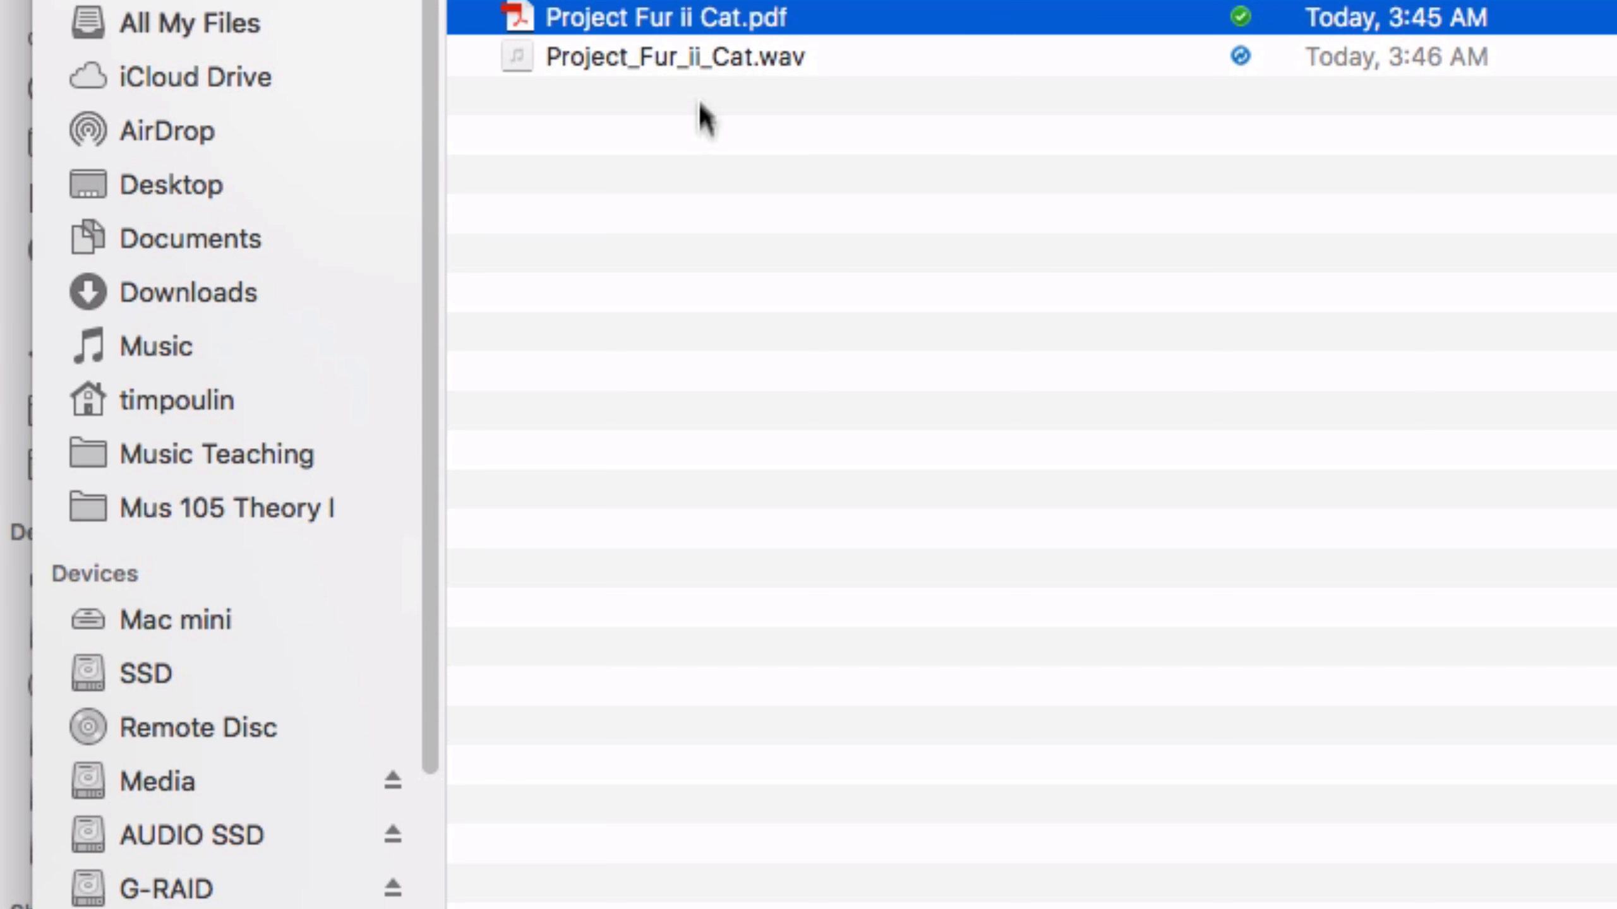
- Play a preview of "Project_Fur_ii_Cat.wav" in Finder, close it, and hide the other applications
click(694, 68)
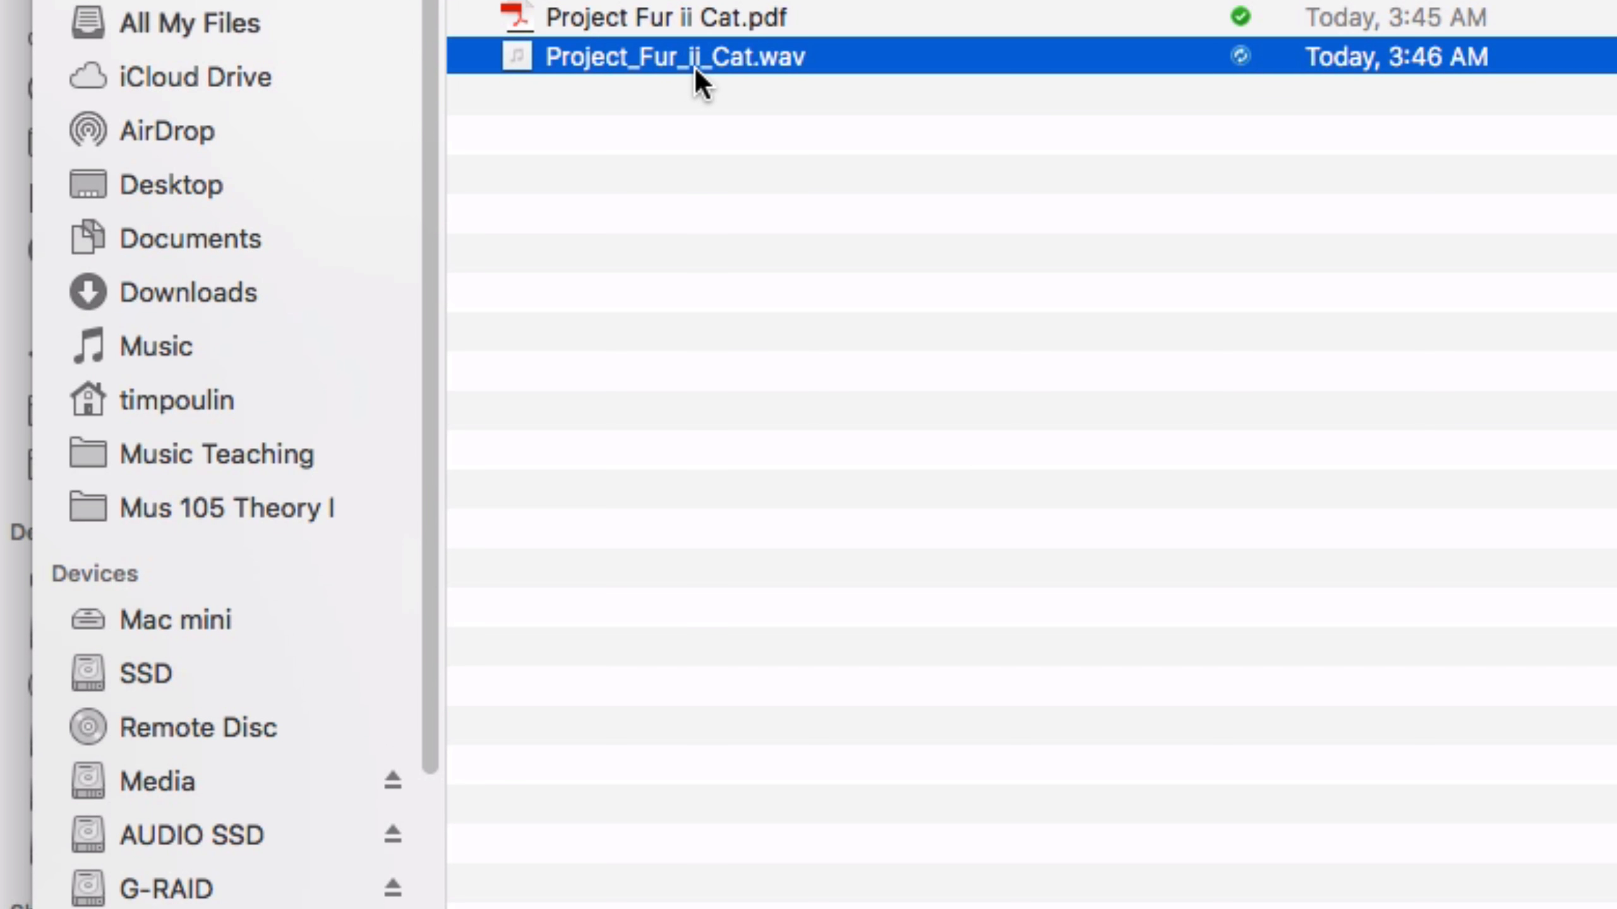
key(space)
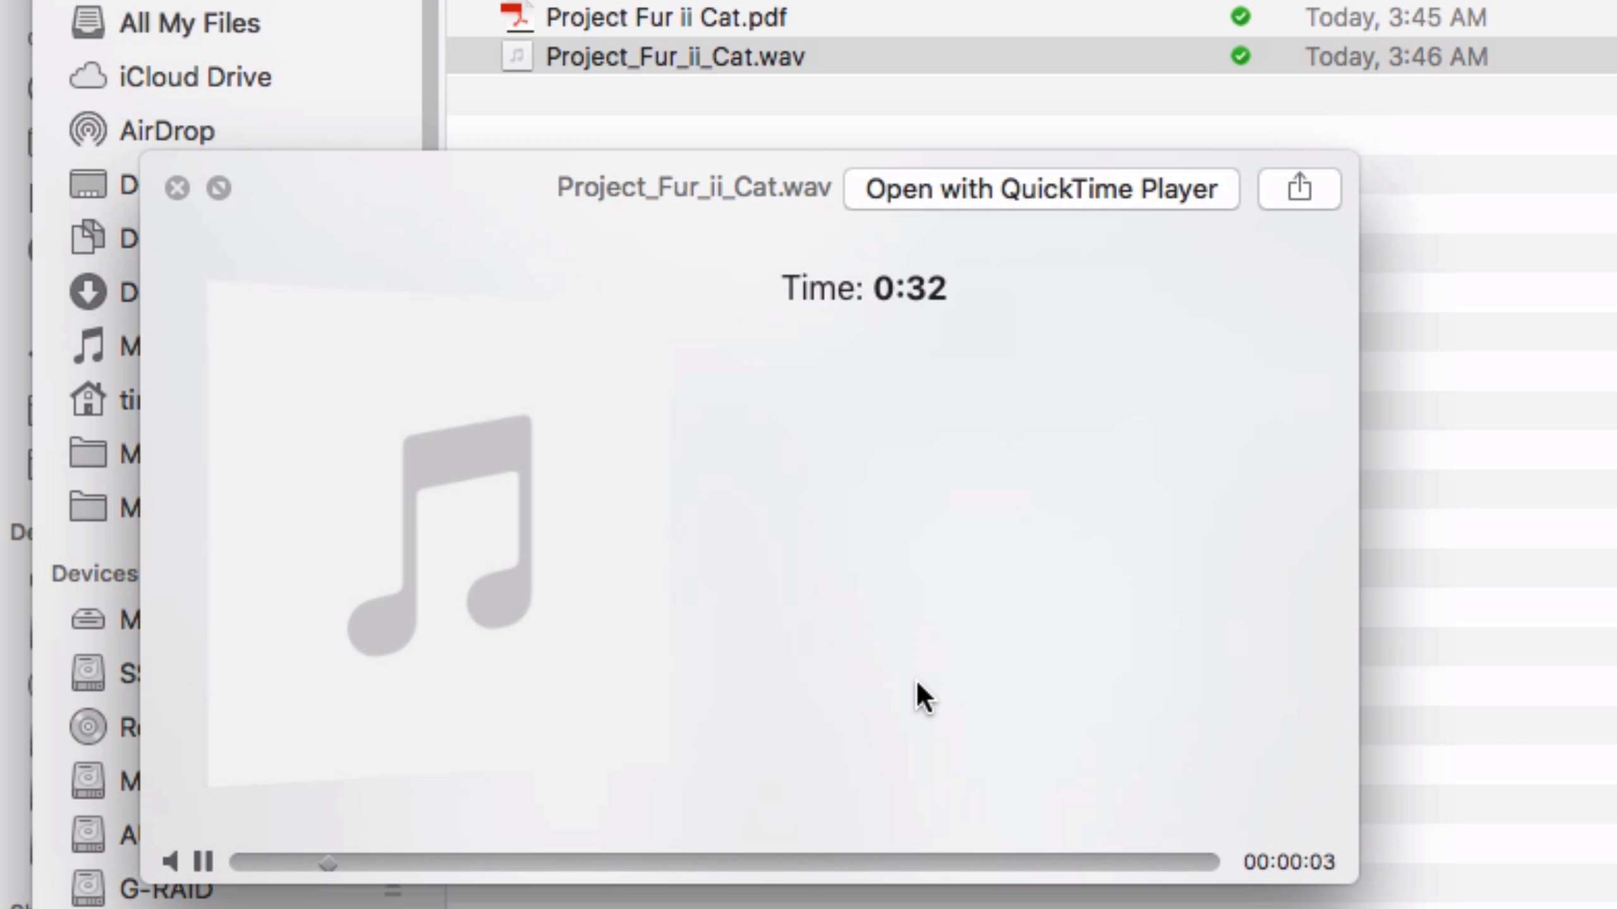
key(space)
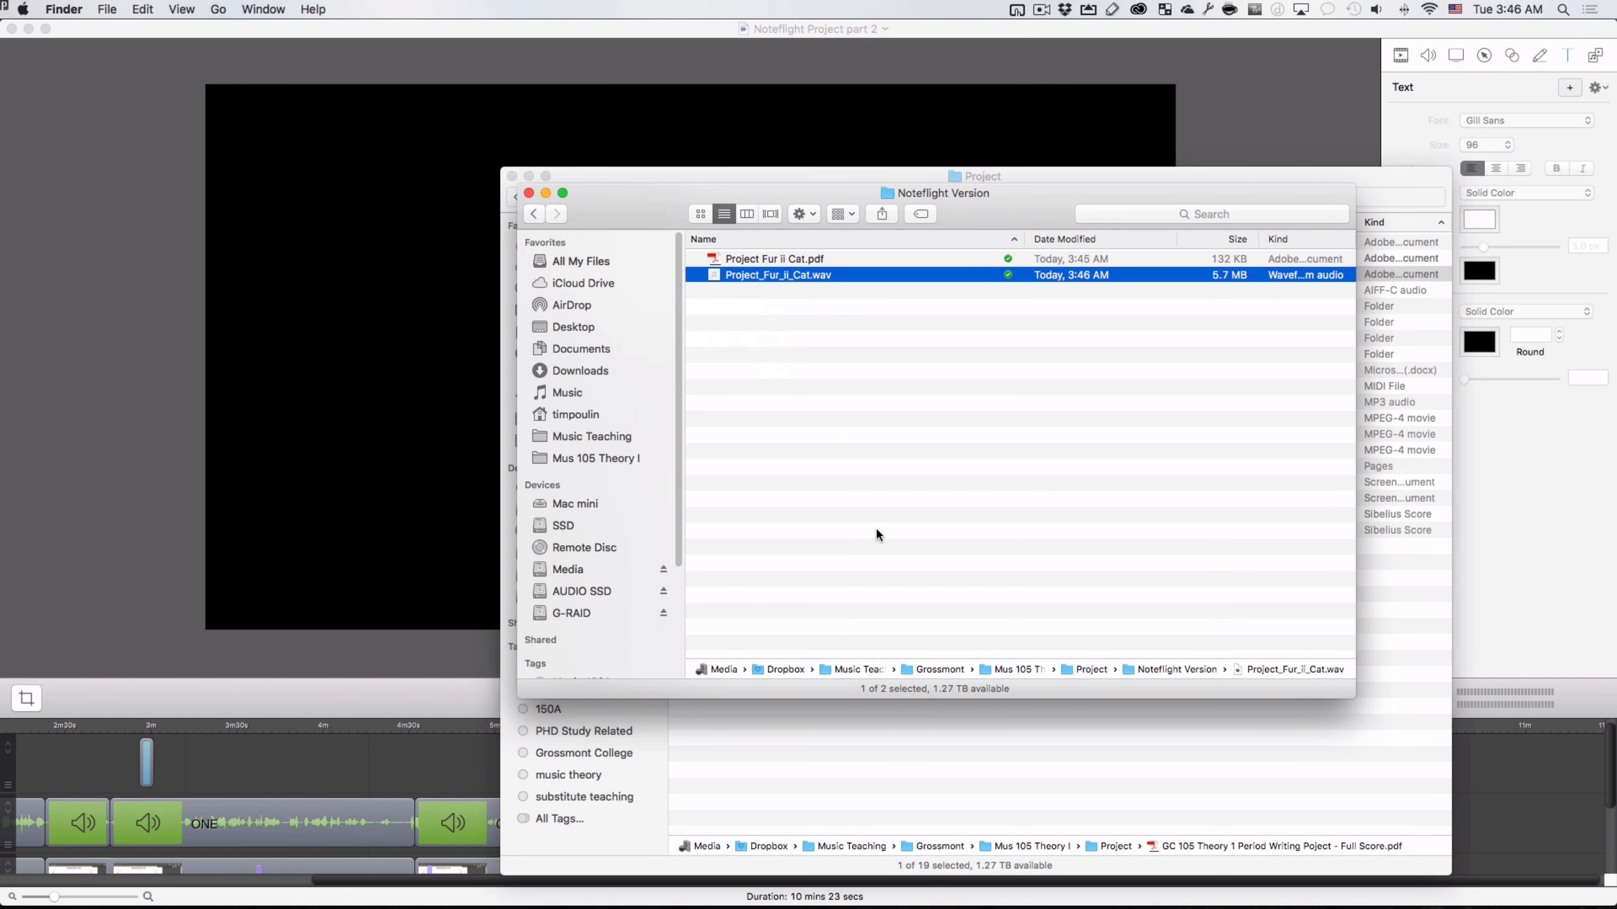
key(alt+super+h)
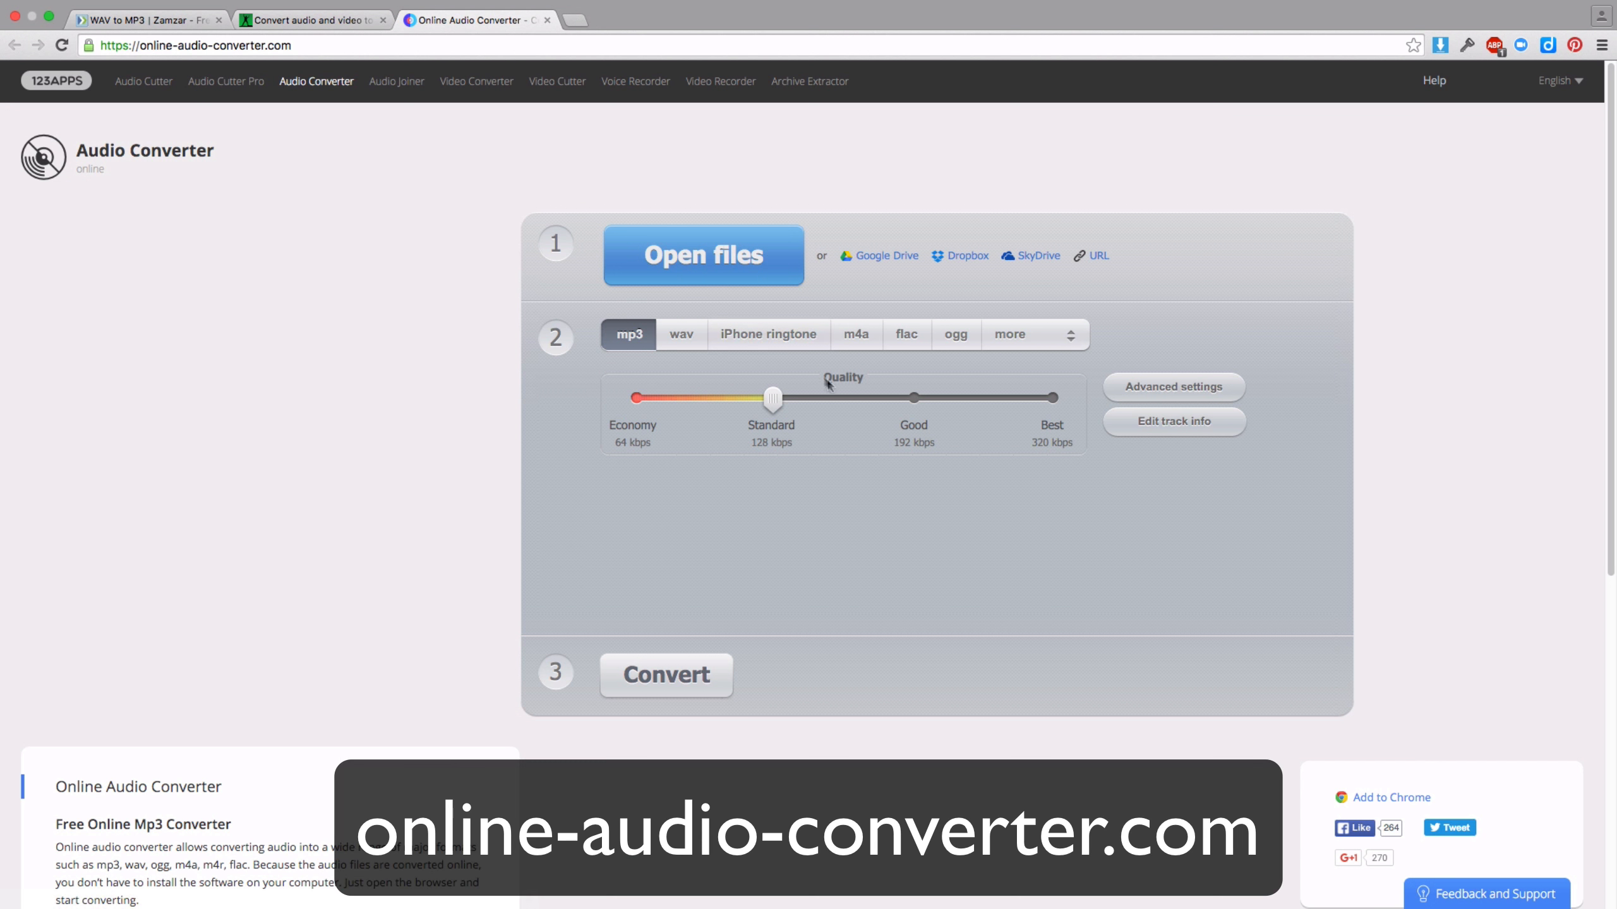
- Load "Project_Fur_ii_Cat.wav" into online-audio-converter.com in the browser and convert it to MP3 at Standard 128 kbps quality
click(732, 254)
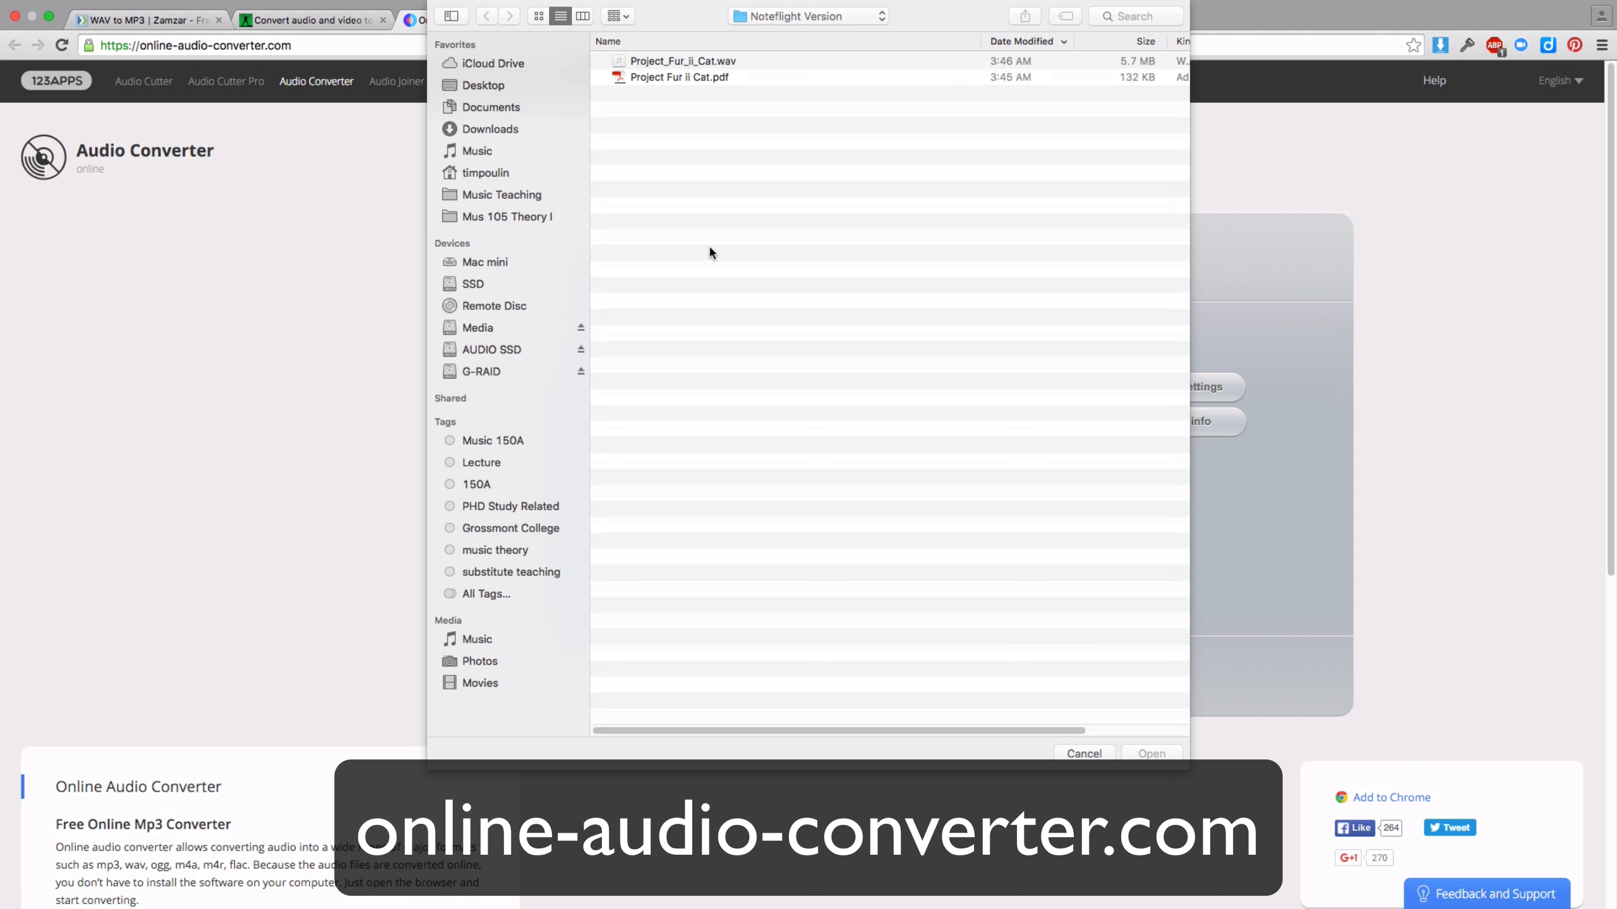
click(712, 62)
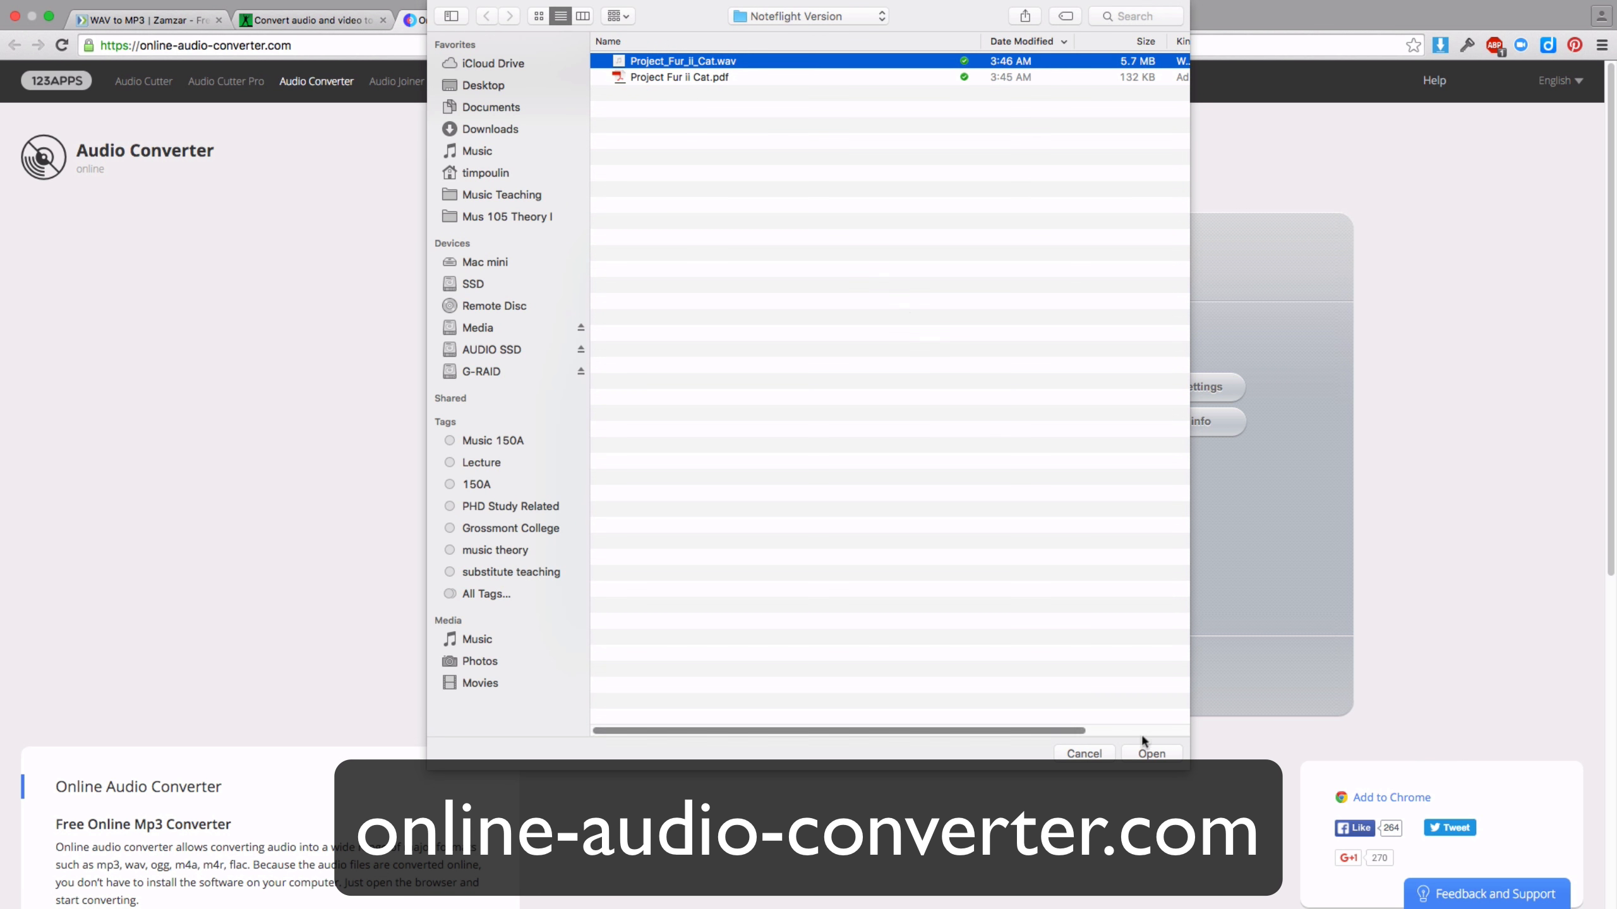
click(1142, 754)
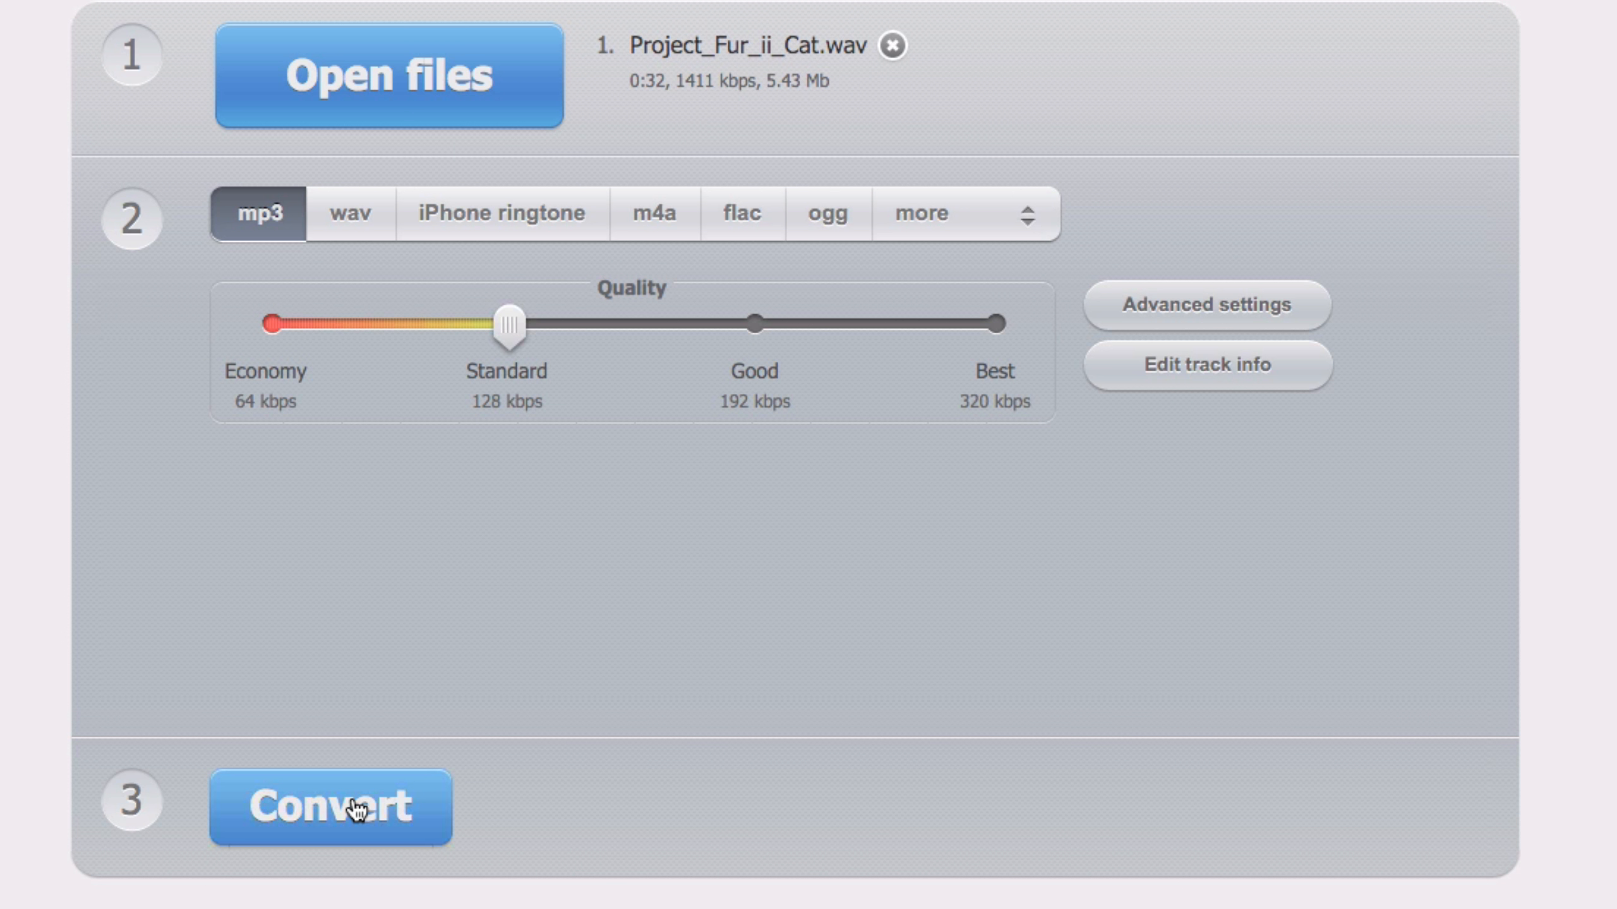
click(356, 809)
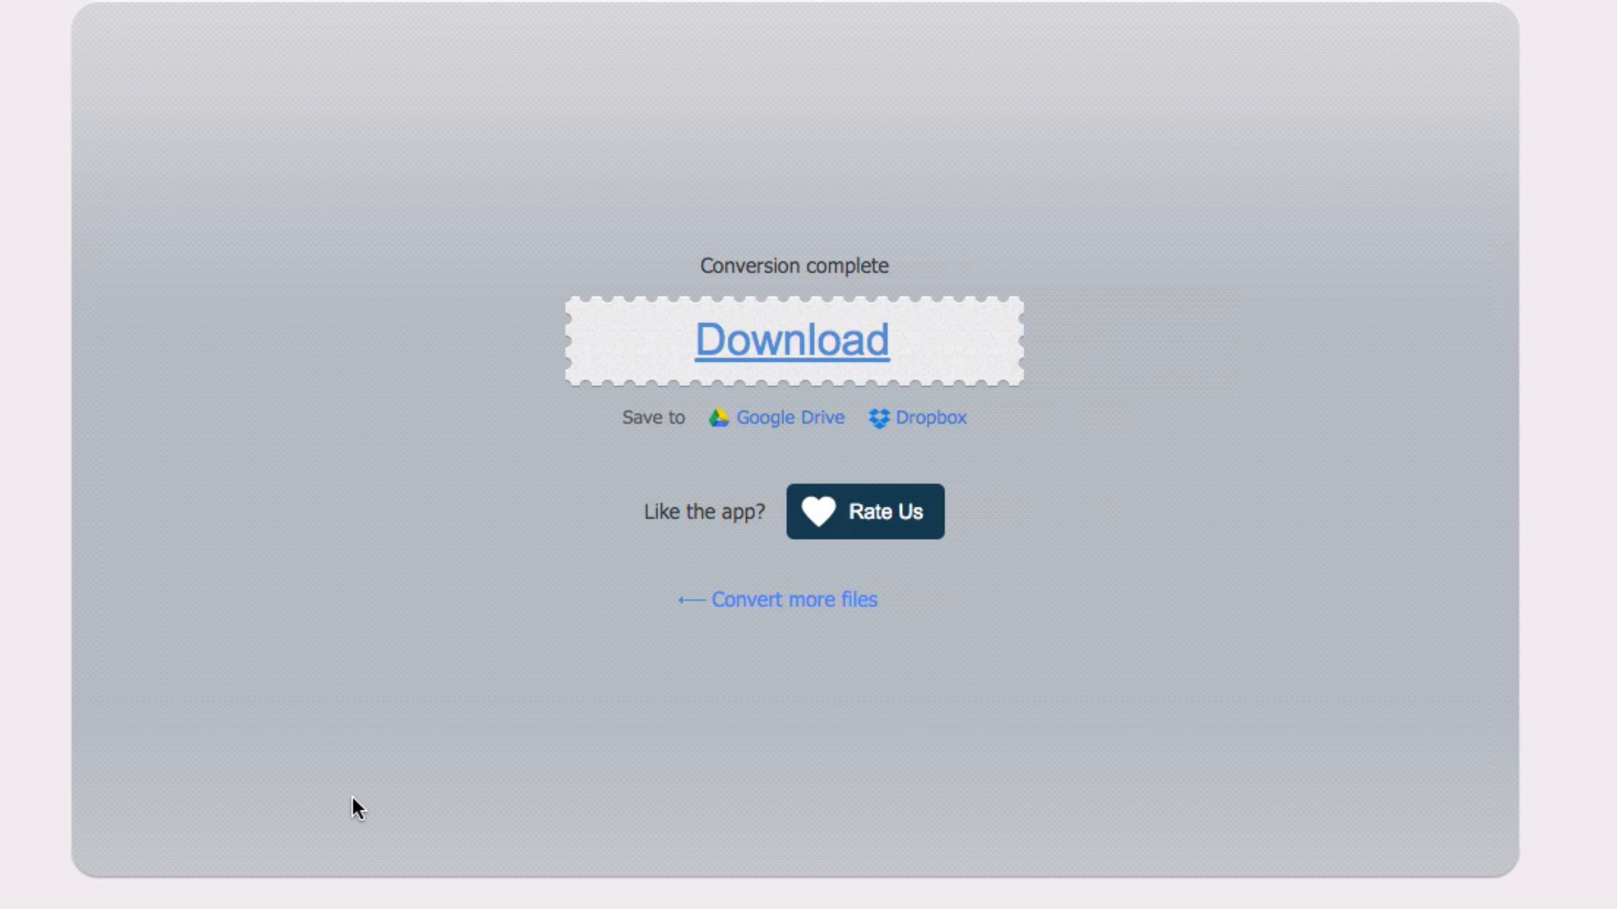
- Download the converted MP3 and show the downloaded file in Finder
click(791, 357)
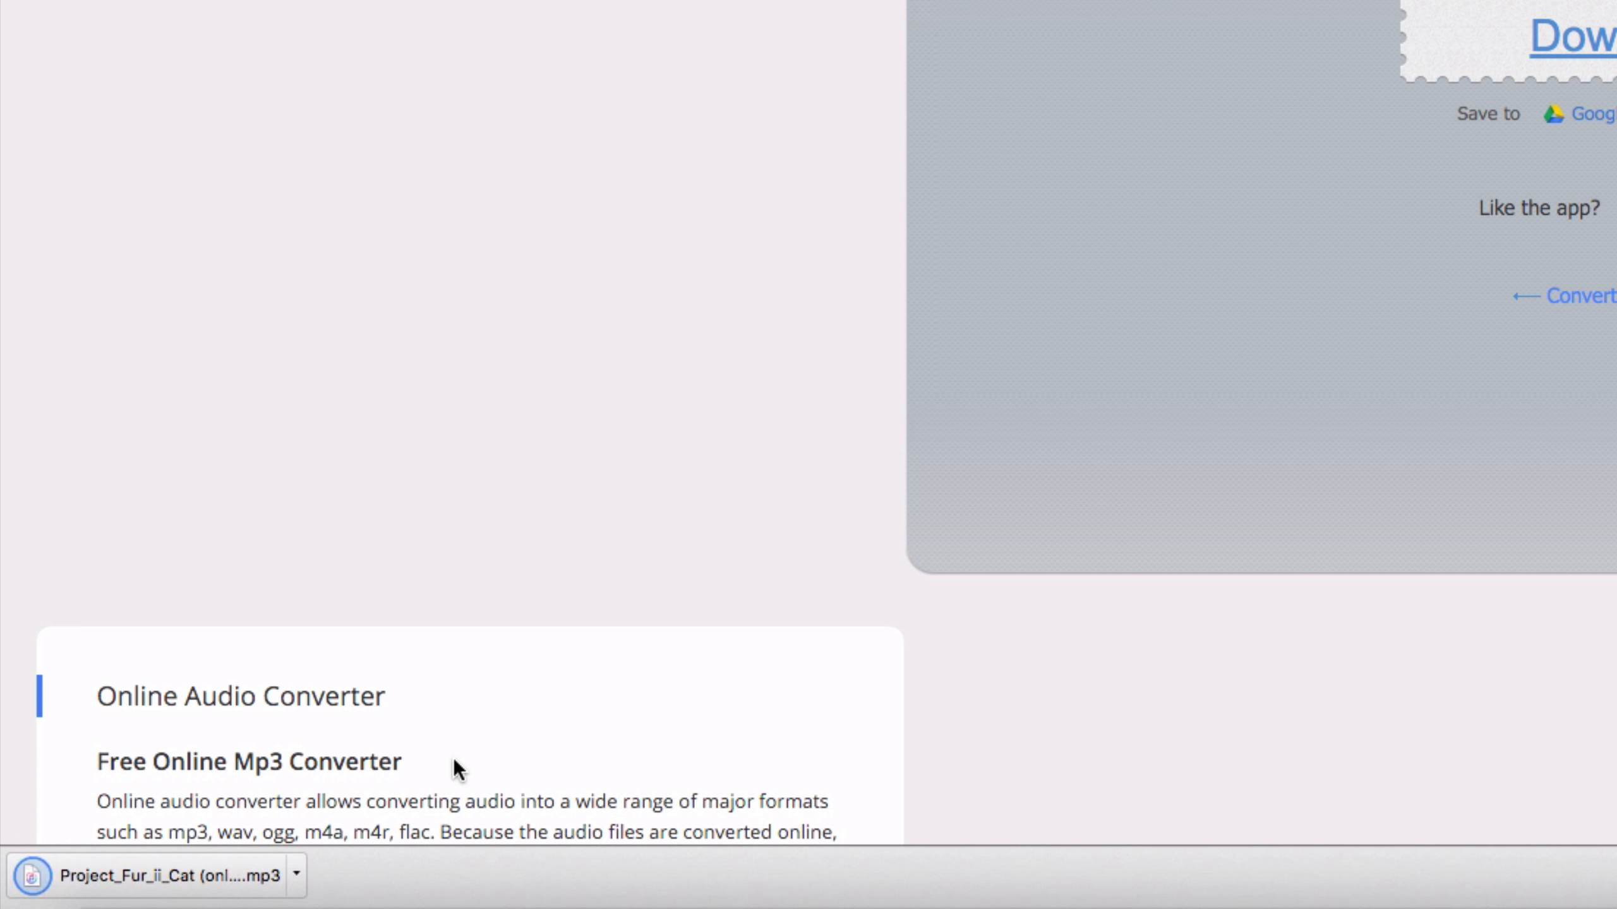
click(297, 875)
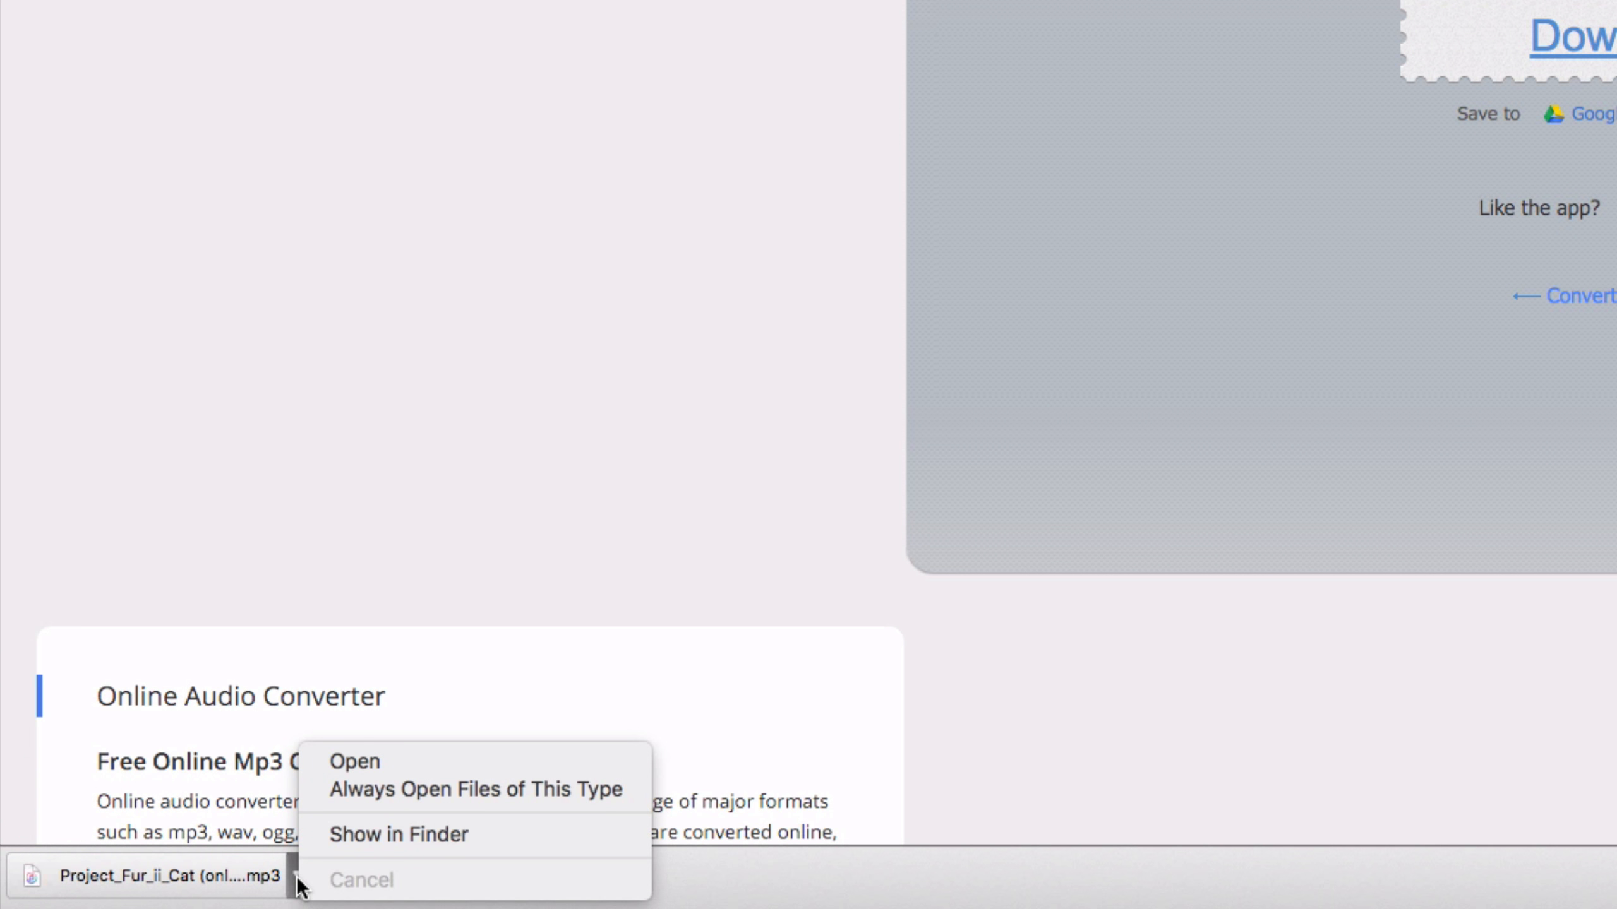
click(356, 831)
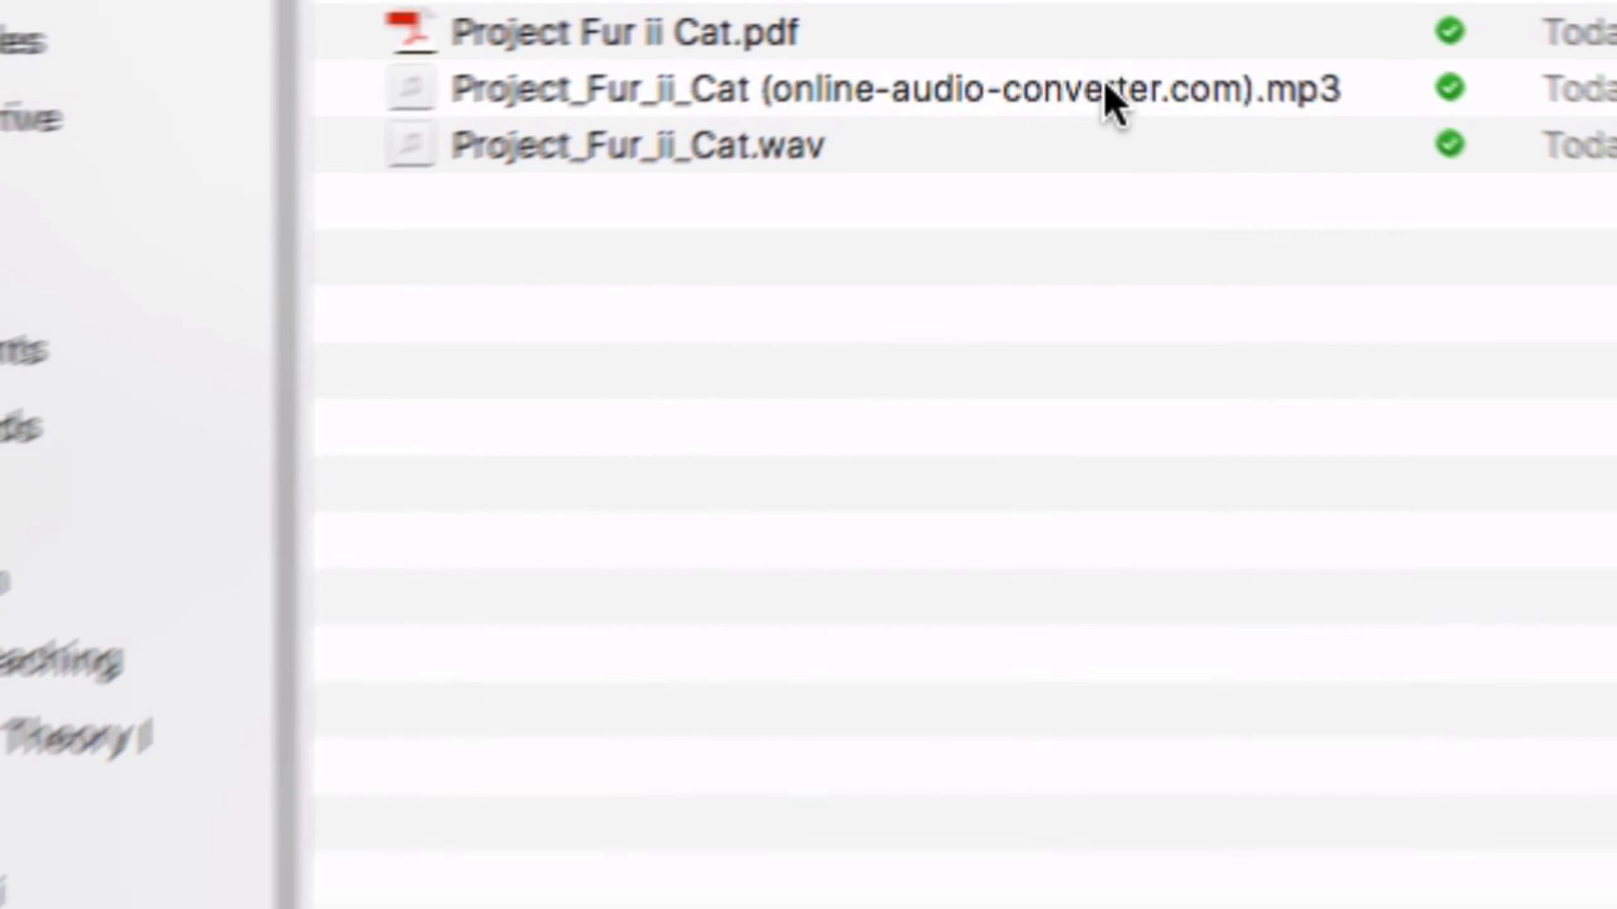
- Play a preview of the converted MP3 in the "Noteflight Version" folder and compare its file size with the WAV's
click(1082, 115)
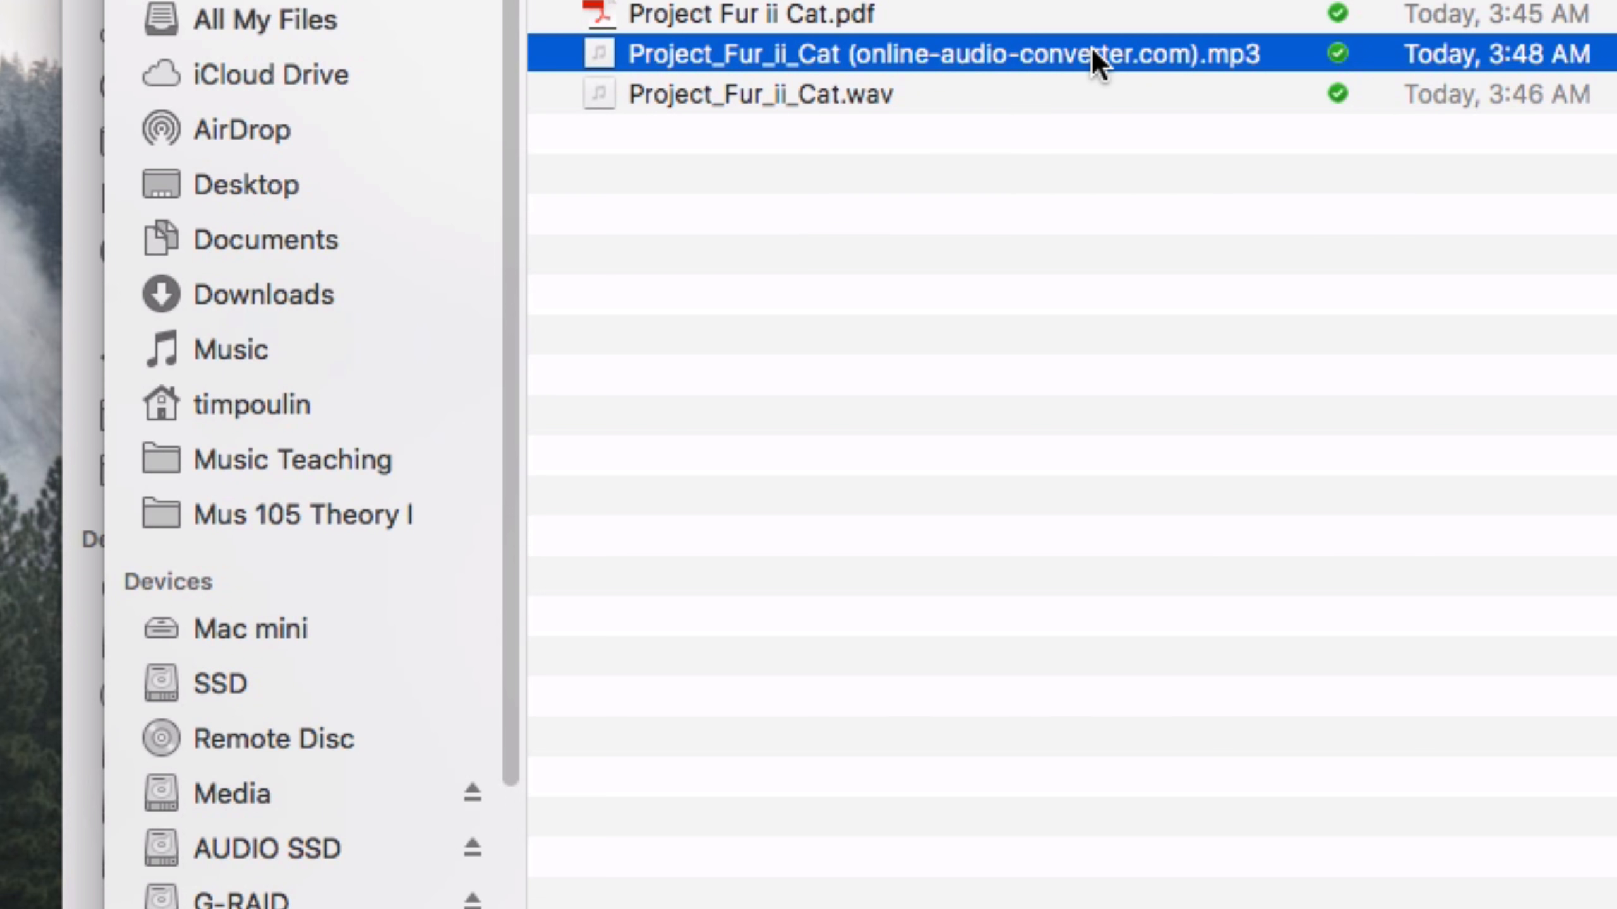
key(space)
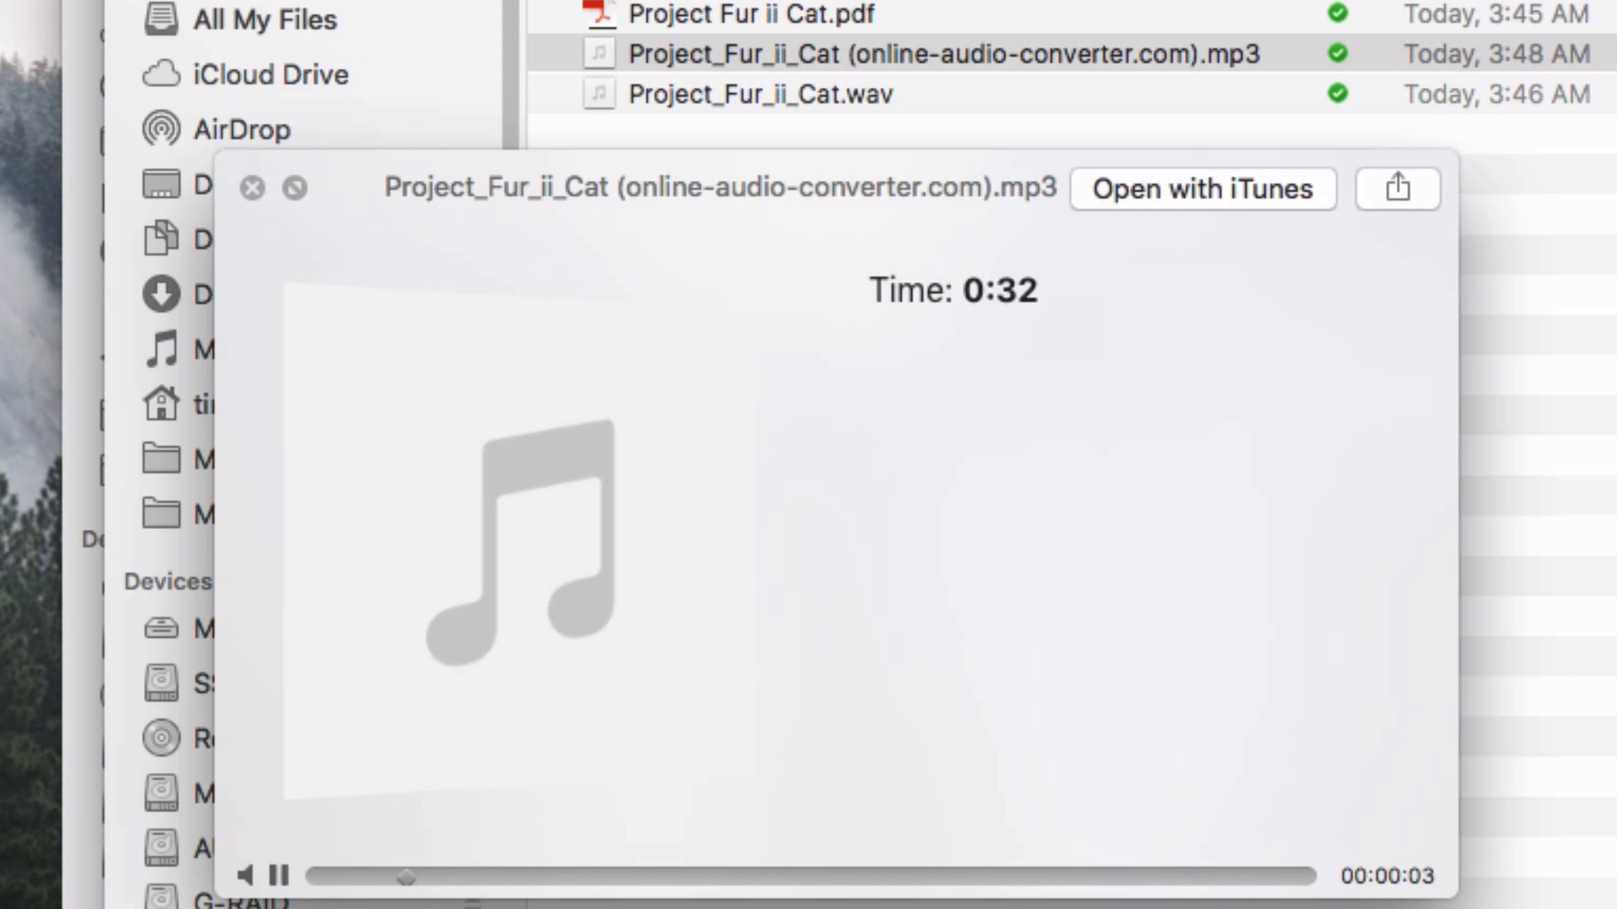
key(space)
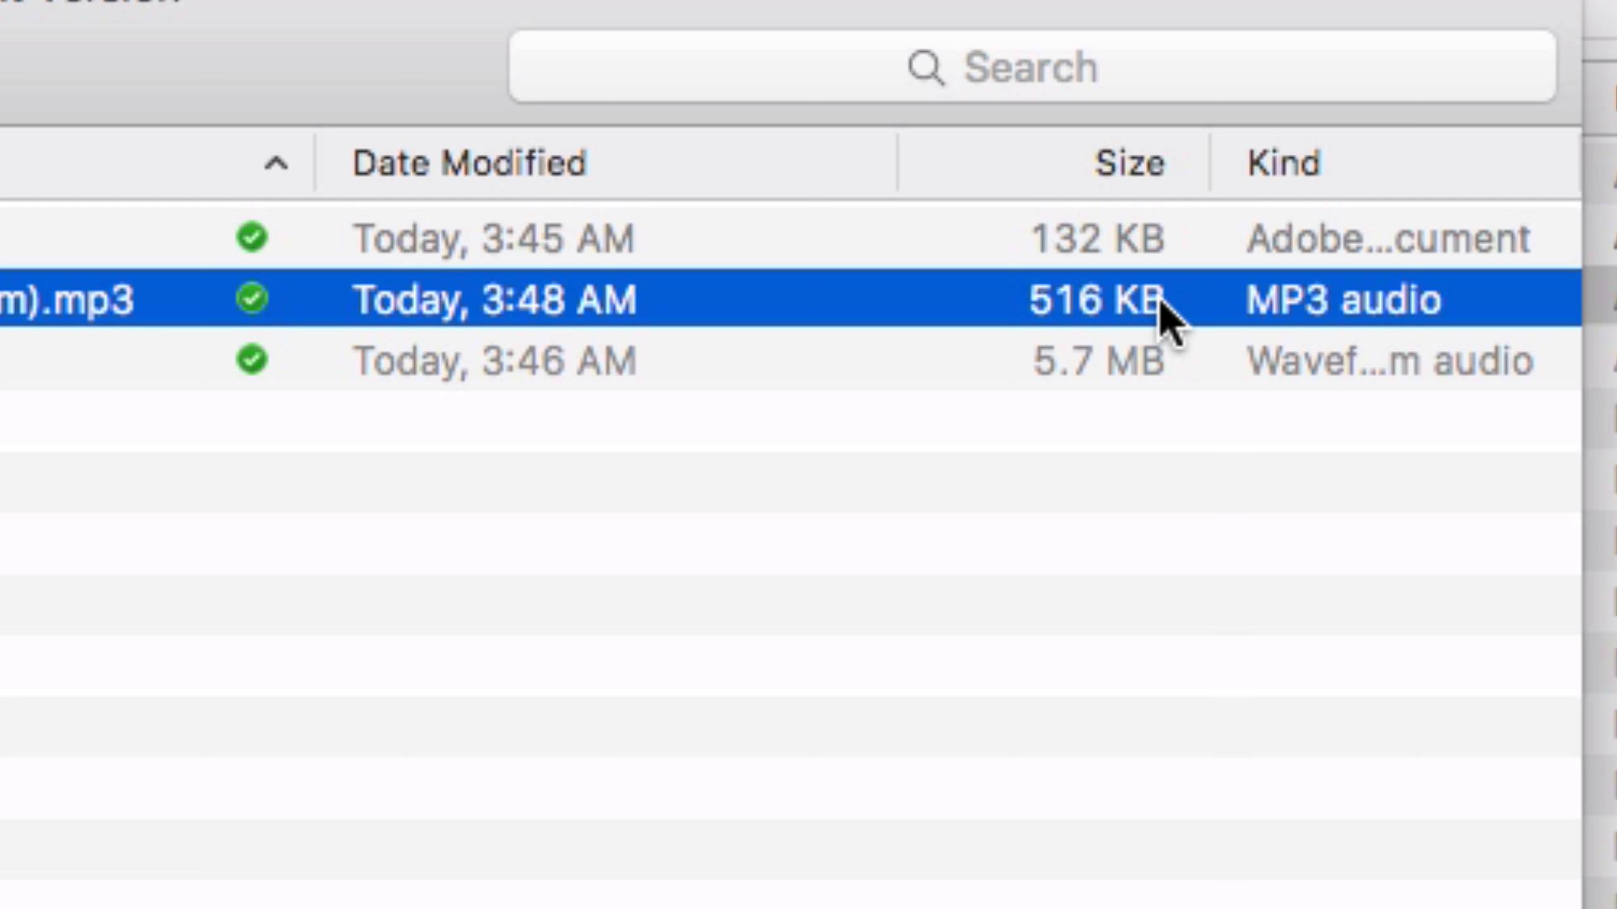
click(1124, 359)
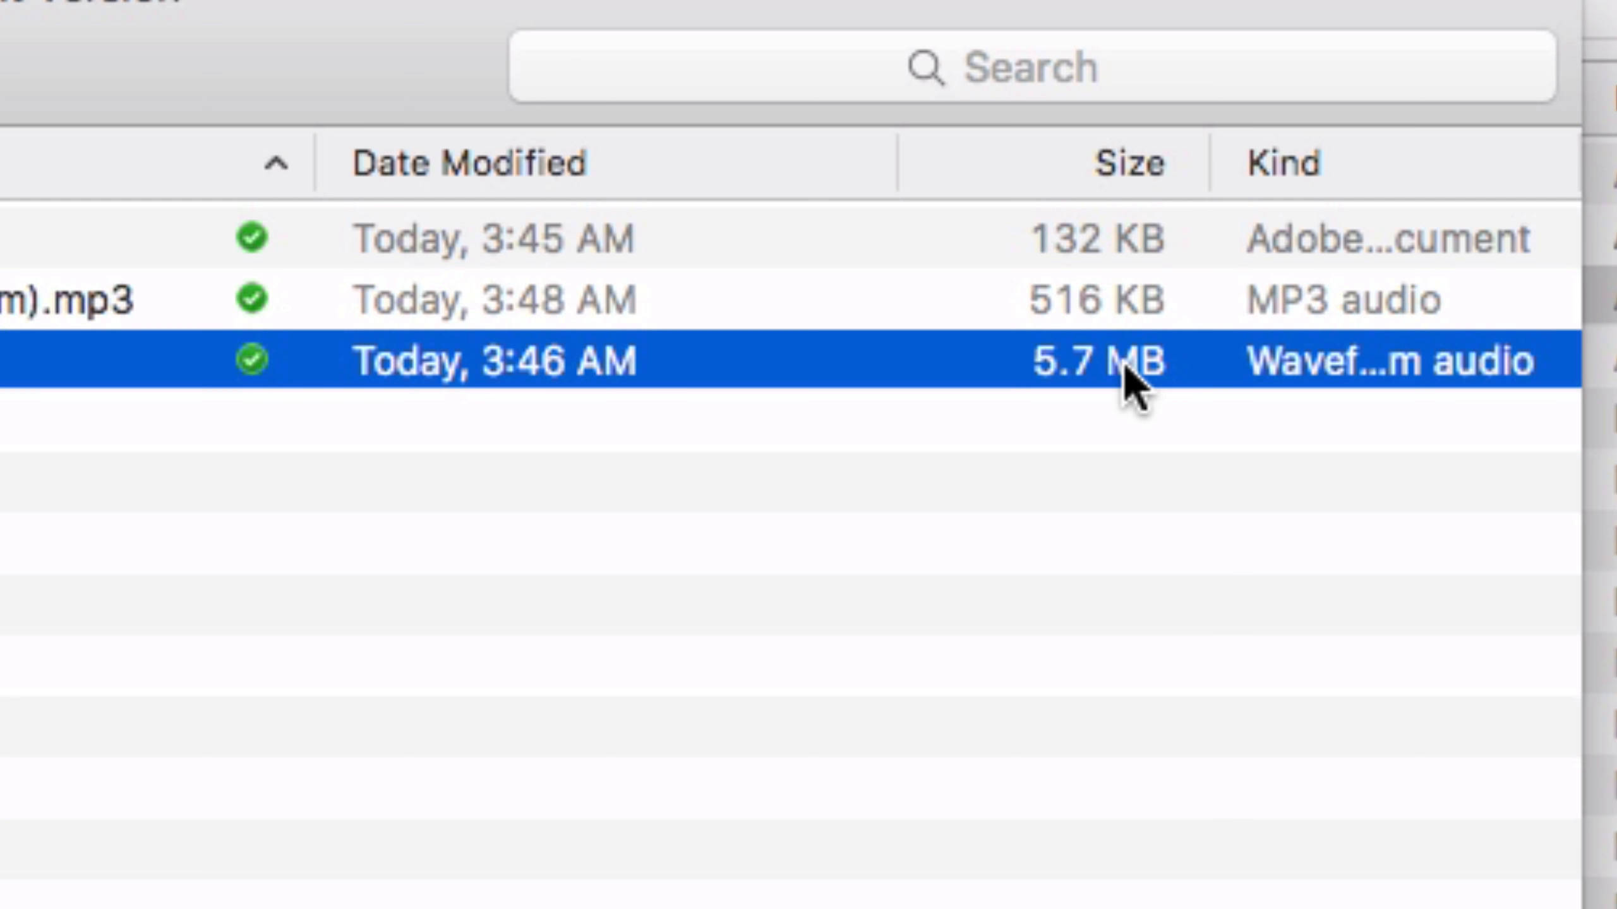
click(1108, 304)
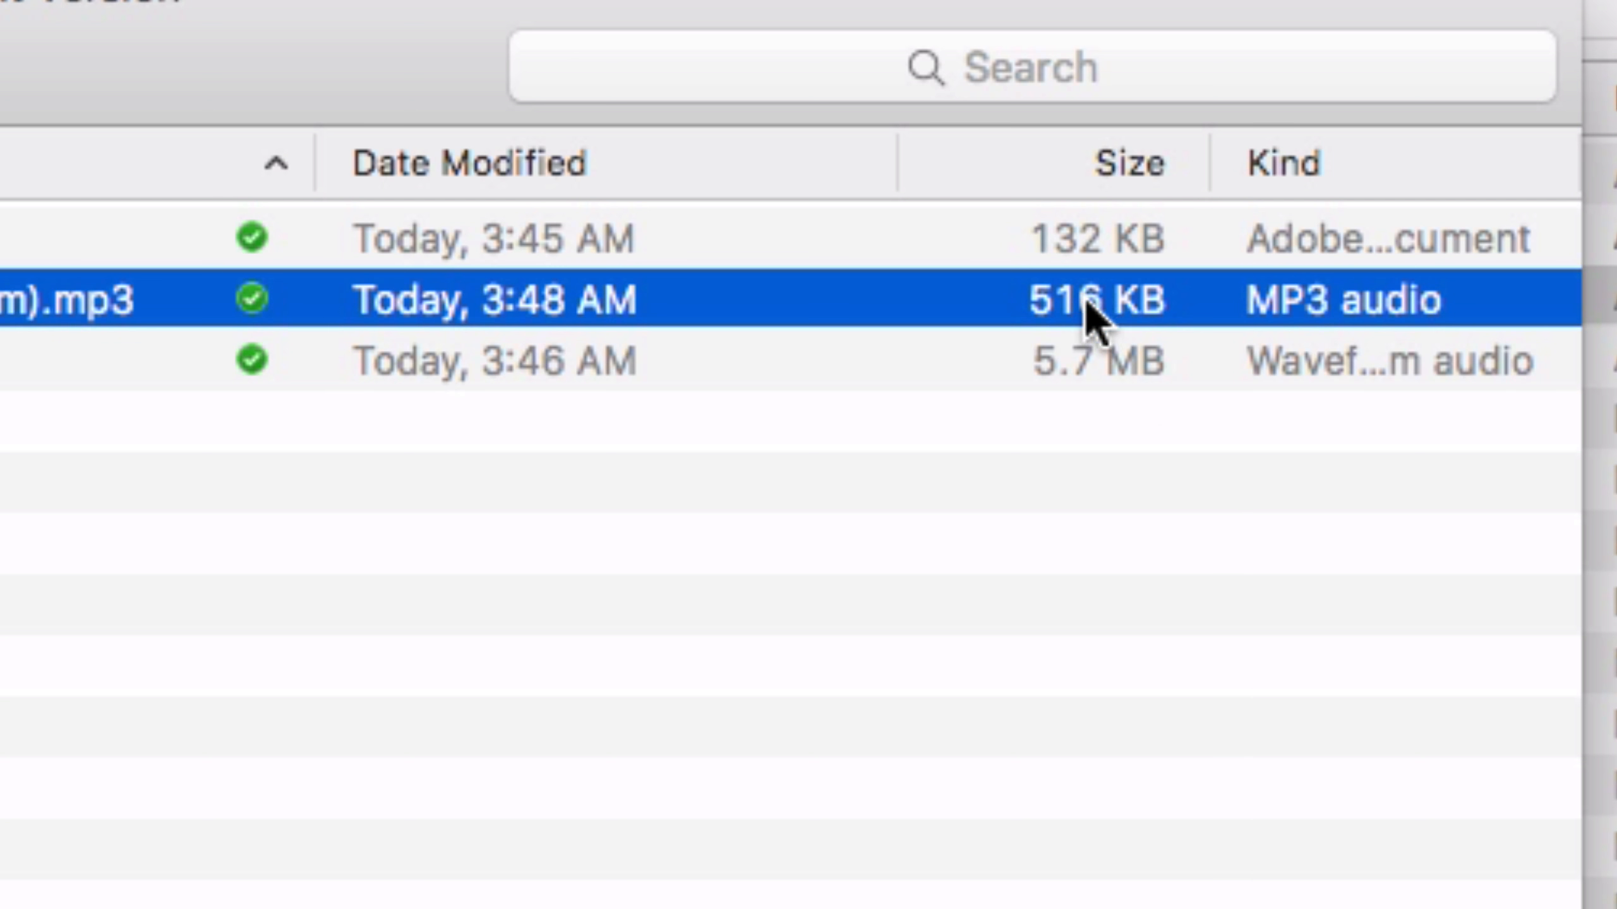